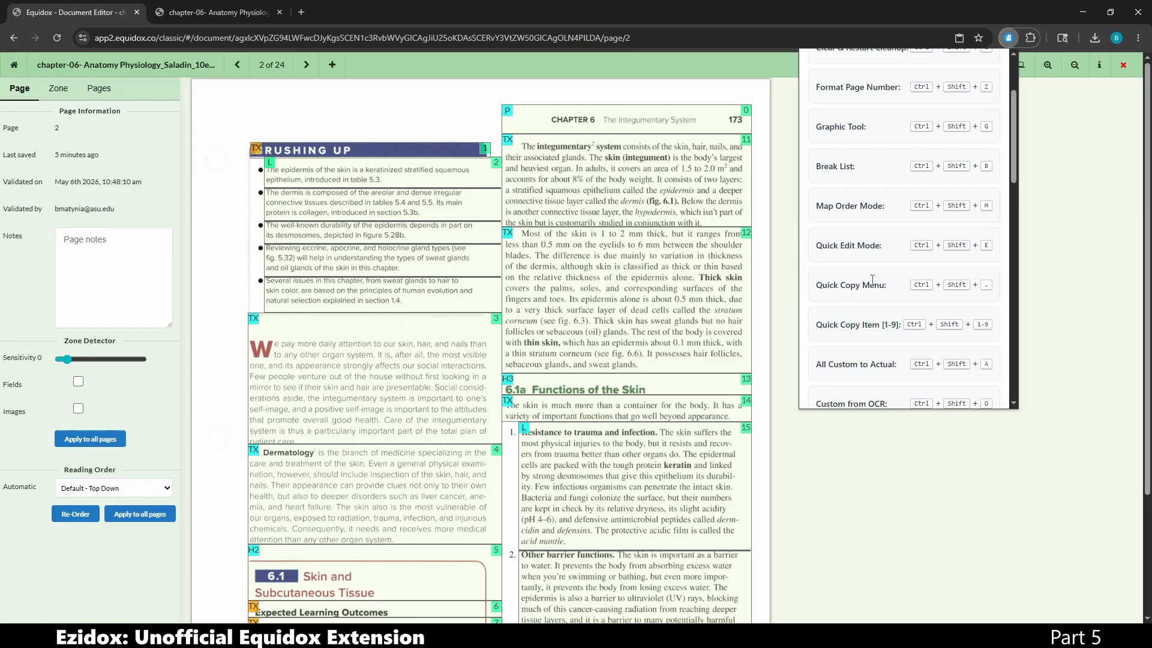
# Turn on quick edit mode for page 2, look over the text of all its zones, and leave the mode.
pyautogui.click(837, 454)
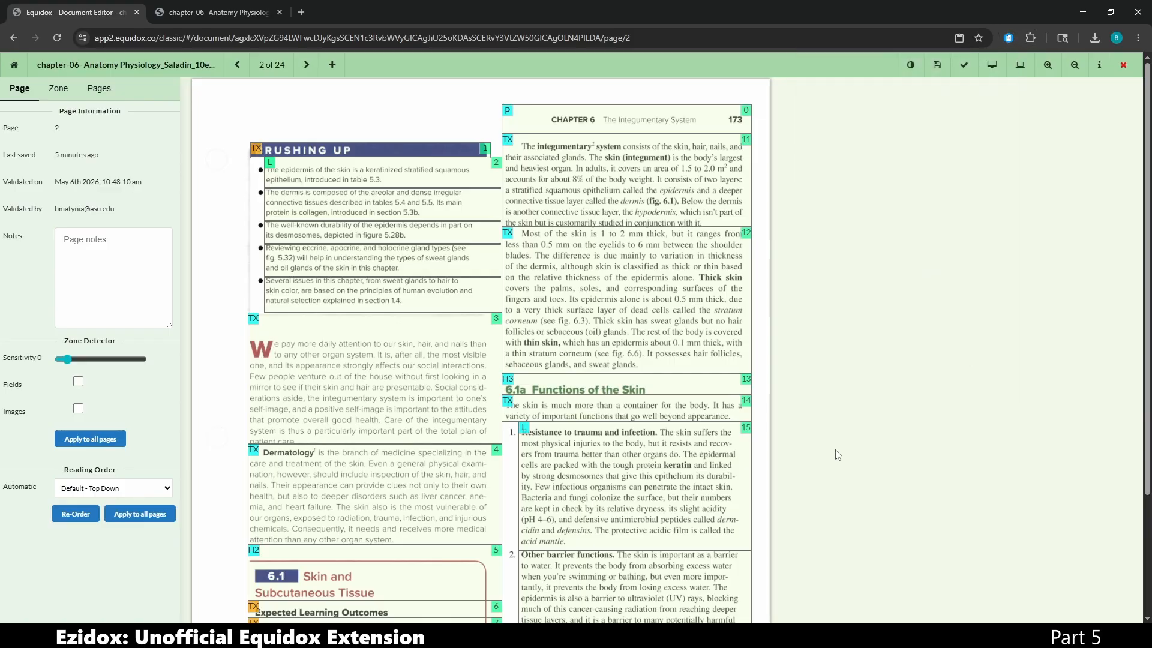
pyautogui.hotkey('ctrl', 'e')
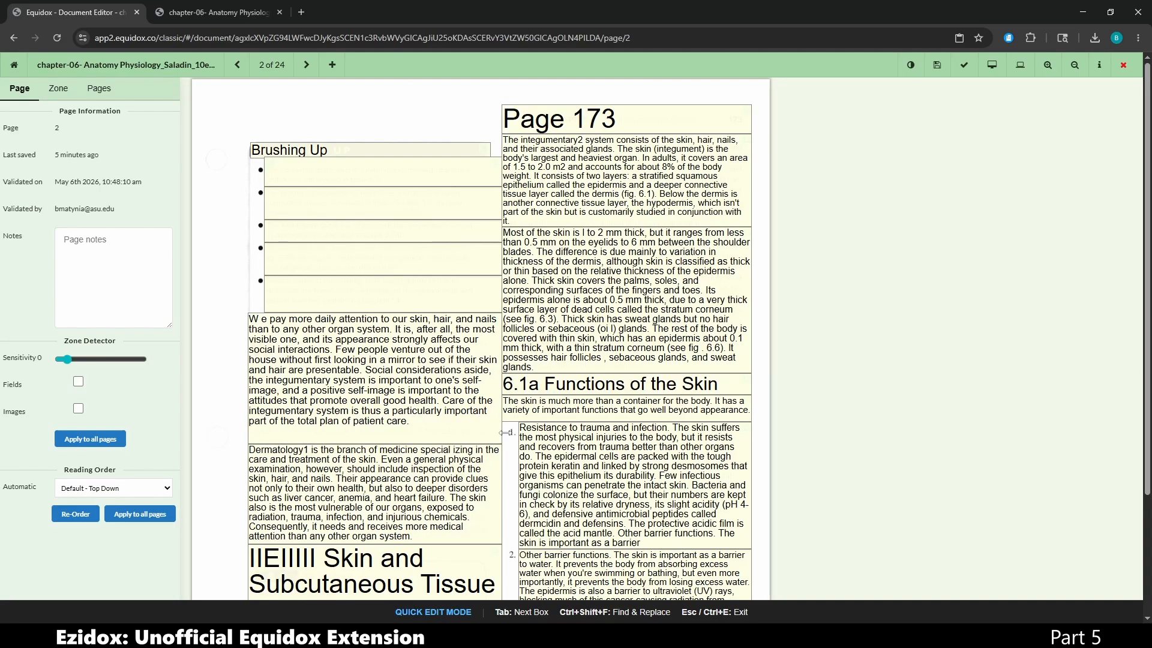
pyautogui.scroll(-3, 477, 376)
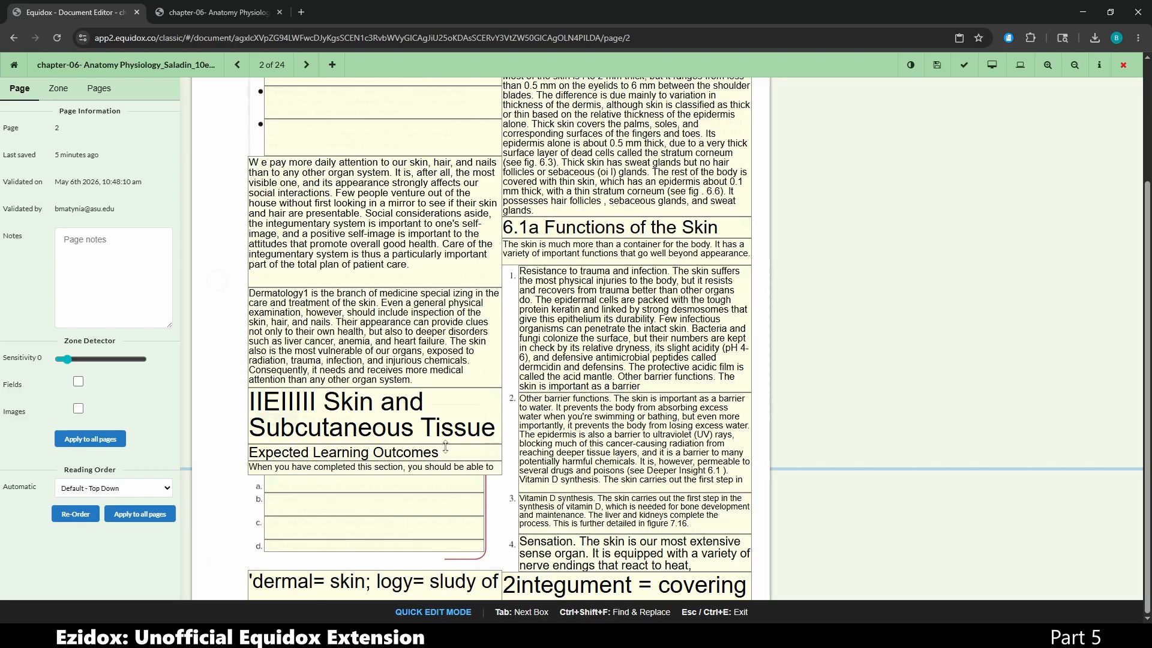
pyautogui.scroll(3, 518, 440)
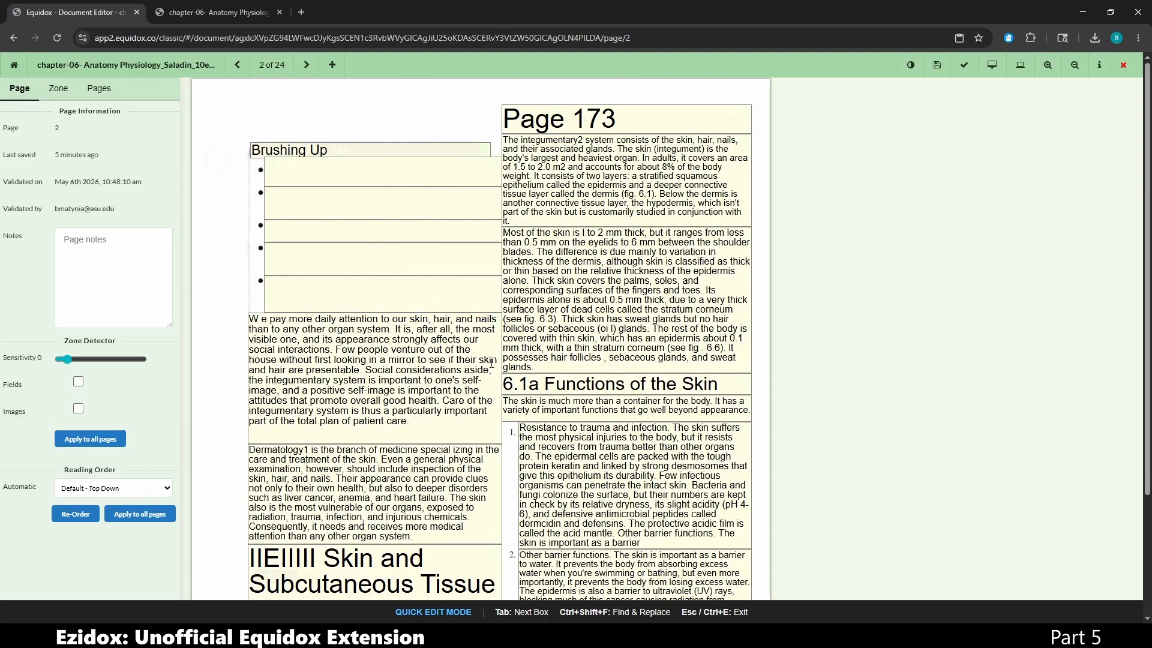
pyautogui.scroll(-3, 581, 248)
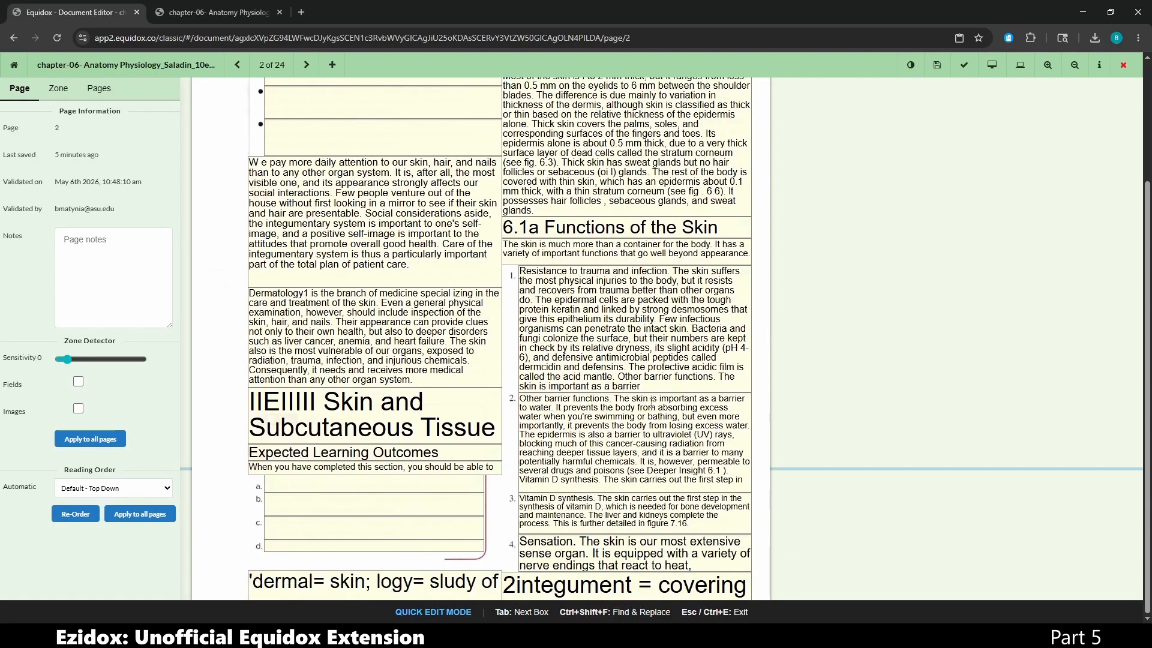
pyautogui.scroll(3, 612, 291)
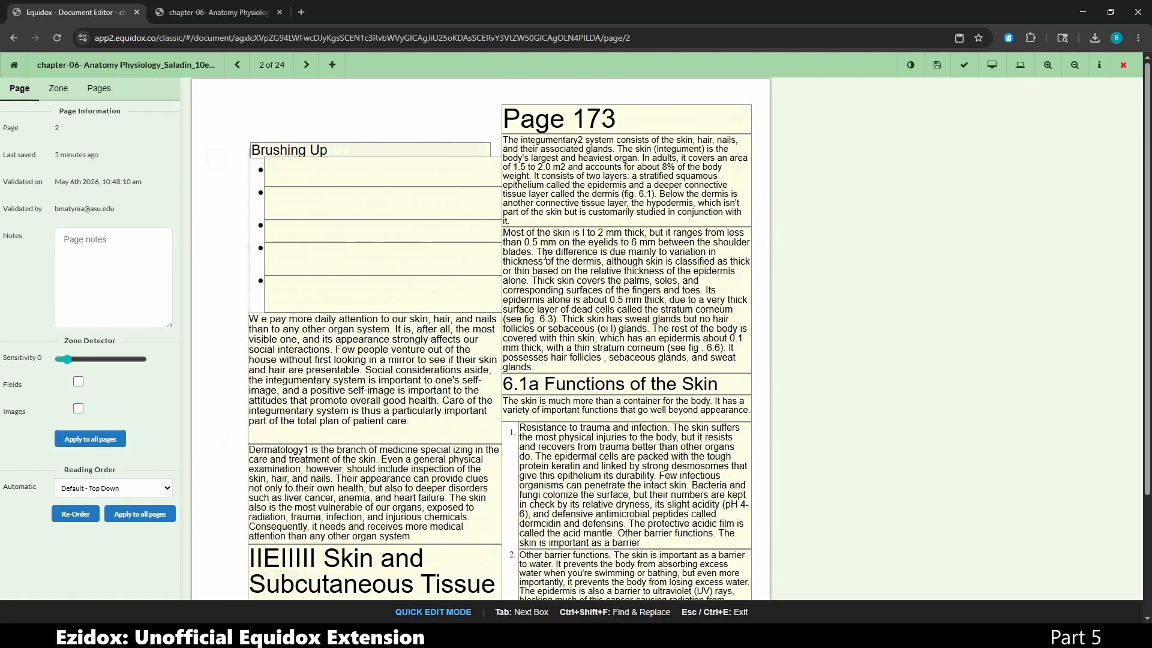
pyautogui.press('Escape')
# Set the source of all items in the Brushing Up bulleted list to Custom and check the items' text.
pyautogui.click(329, 201)
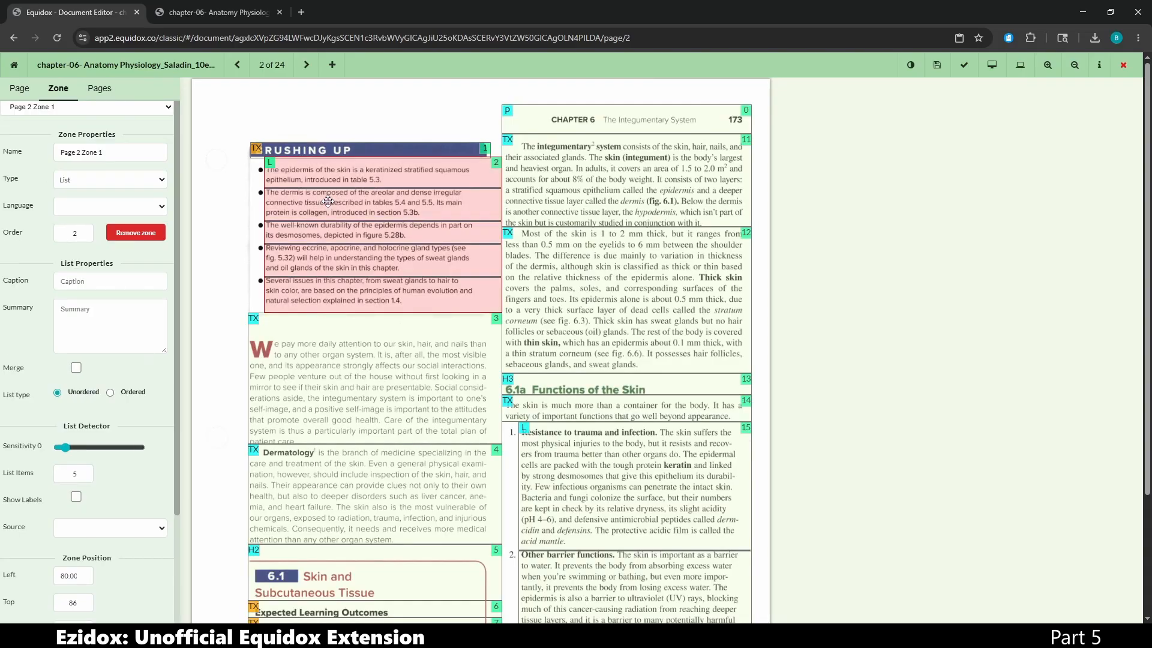
pyautogui.rightClick(329, 202)
pyautogui.click(279, 229)
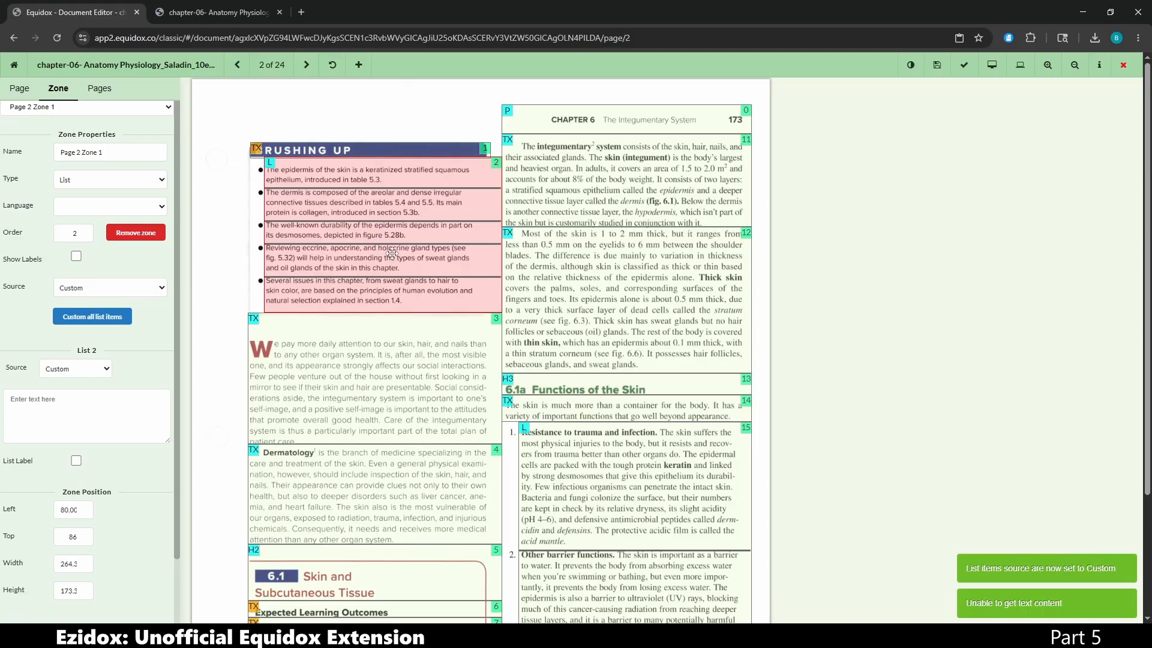
pyautogui.click(401, 287)
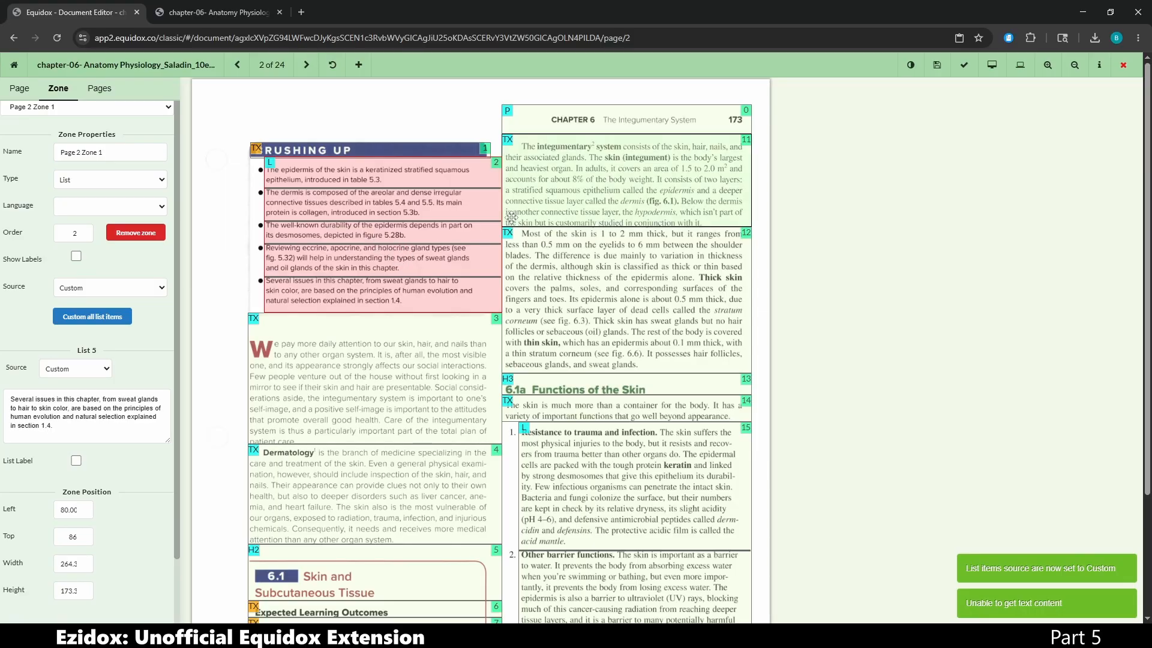
# Review the Brushing Up list in quick edit mode and fill the empty second item with its custom text.
pyautogui.hotkey('ctrl', 'e')
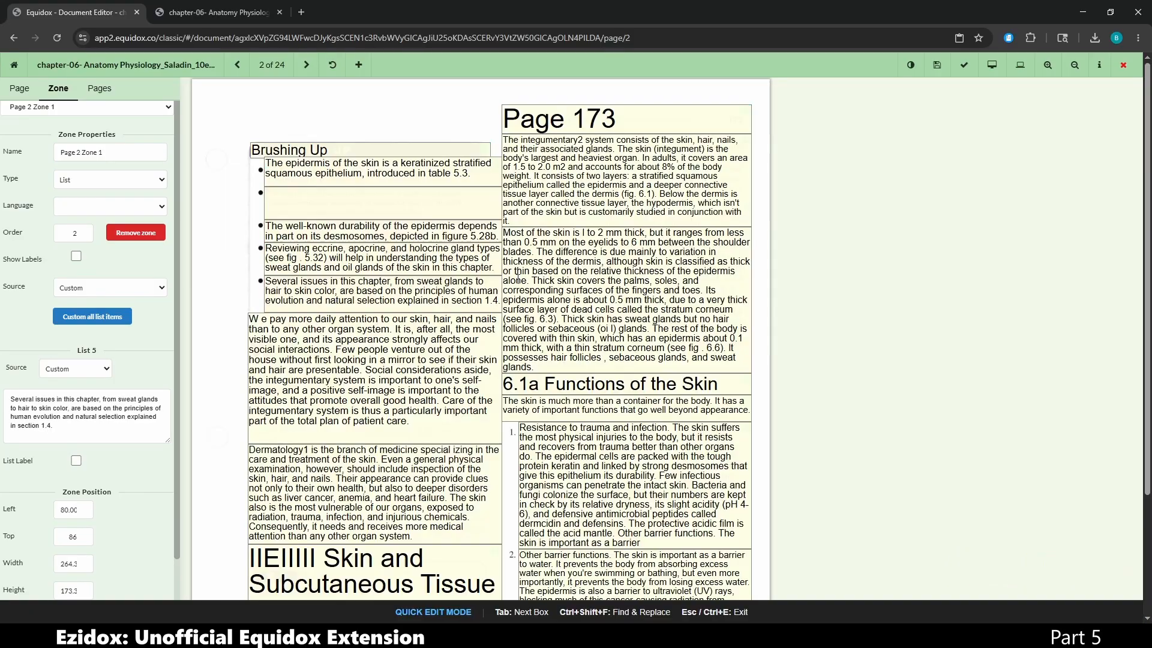
pyautogui.press('Escape')
pyautogui.click(399, 213)
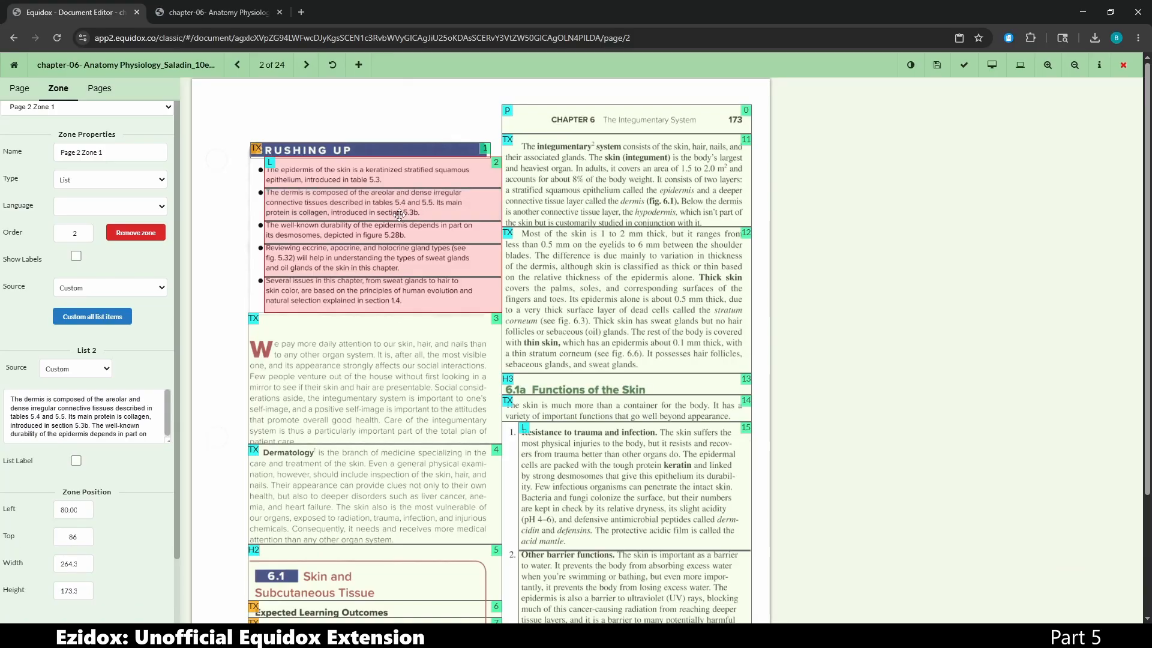
pyautogui.press('n')
pyautogui.click(399, 215)
# Set the source of all items in the lettered Expected Learning Outcomes list to Custom.
pyautogui.scroll(-3, 487, 290)
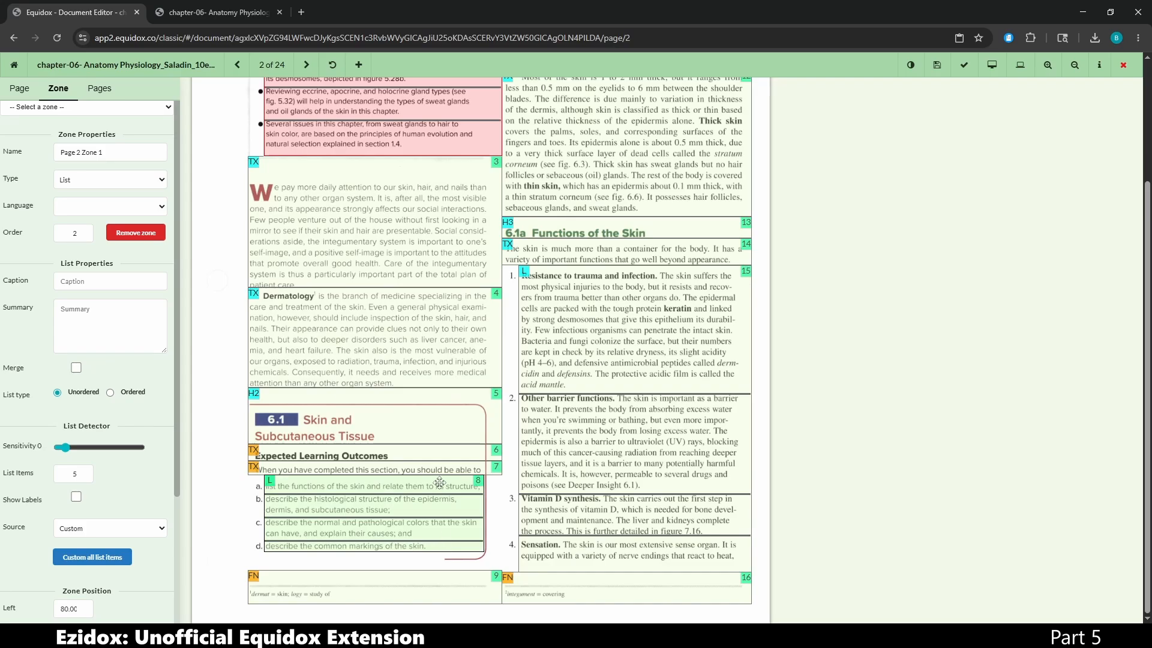
pyautogui.click(423, 509)
pyautogui.click(348, 537)
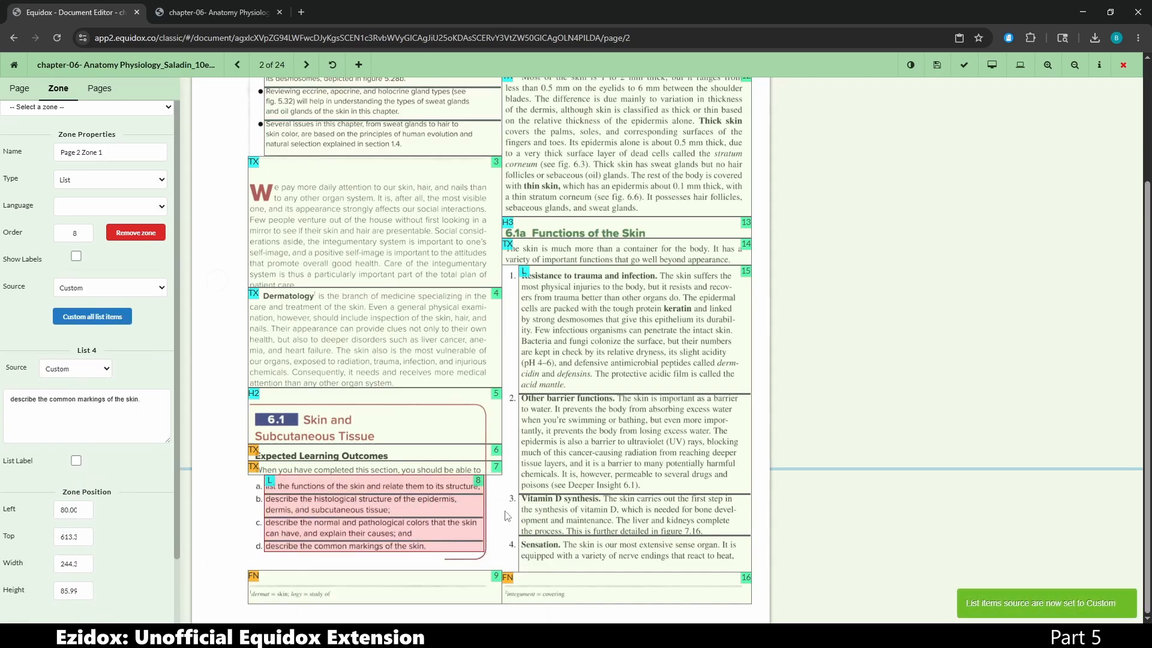
pyautogui.press('Escape')
pyautogui.scroll(3, 584, 474)
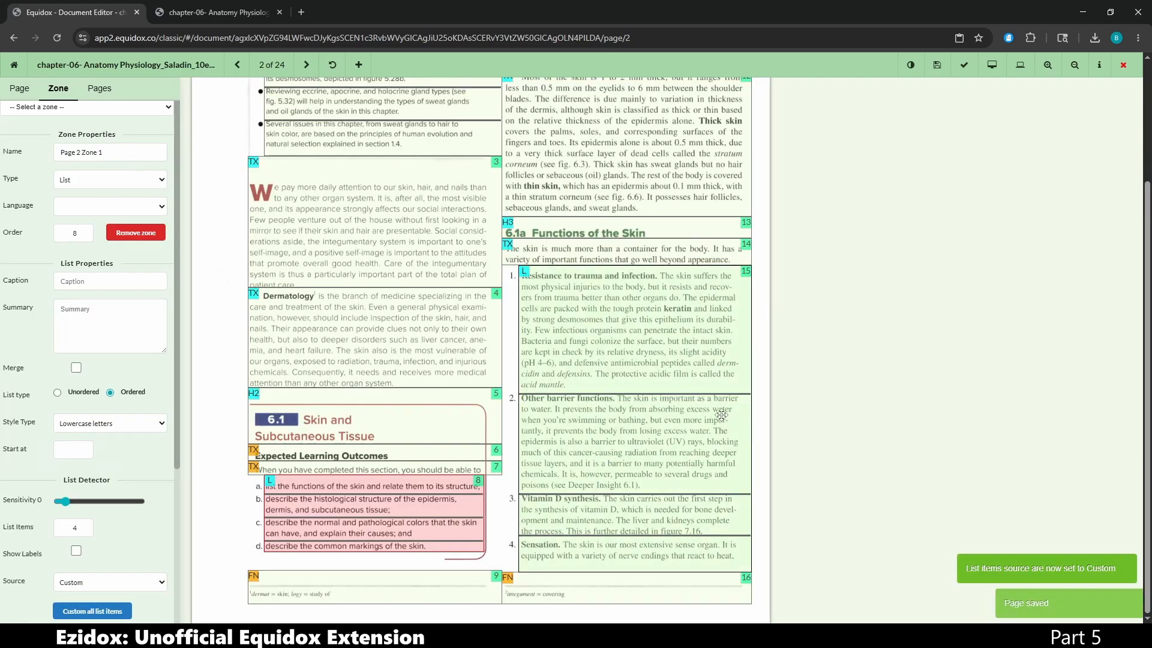
# In quick edit mode, replace the garbled characters before "Skin and Subcutaneous Tissue" in the level 2 heading with 6.1.
pyautogui.hotkey('ctrl', 'e')
pyautogui.scroll(-5, 626, 515)
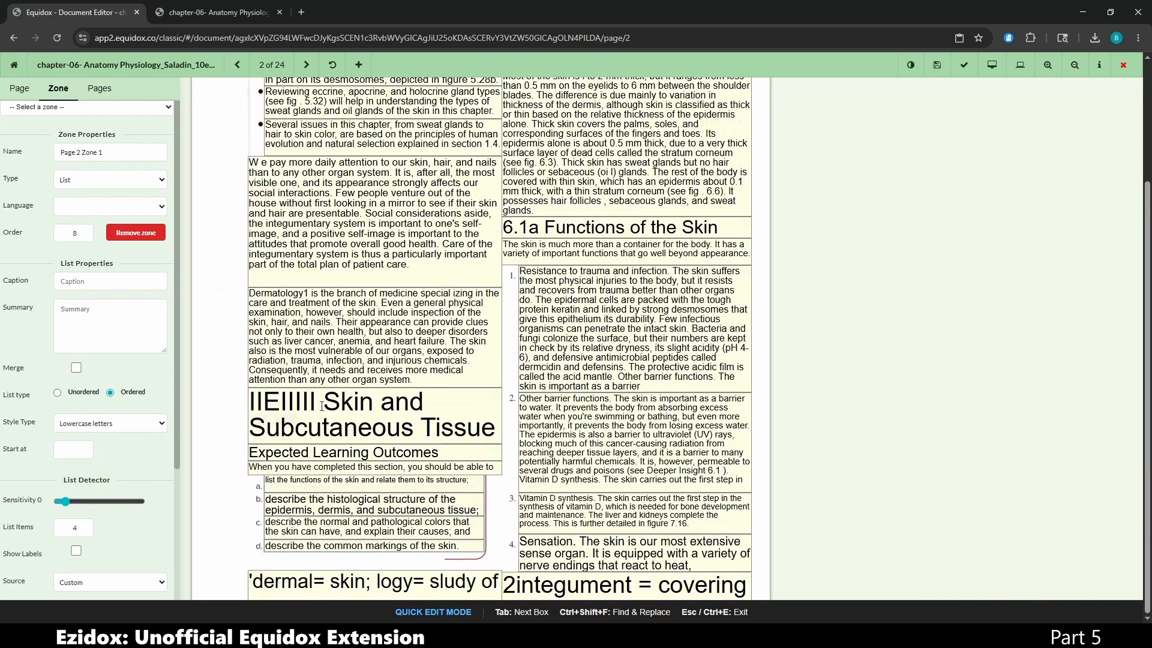
pyautogui.press('Escape')
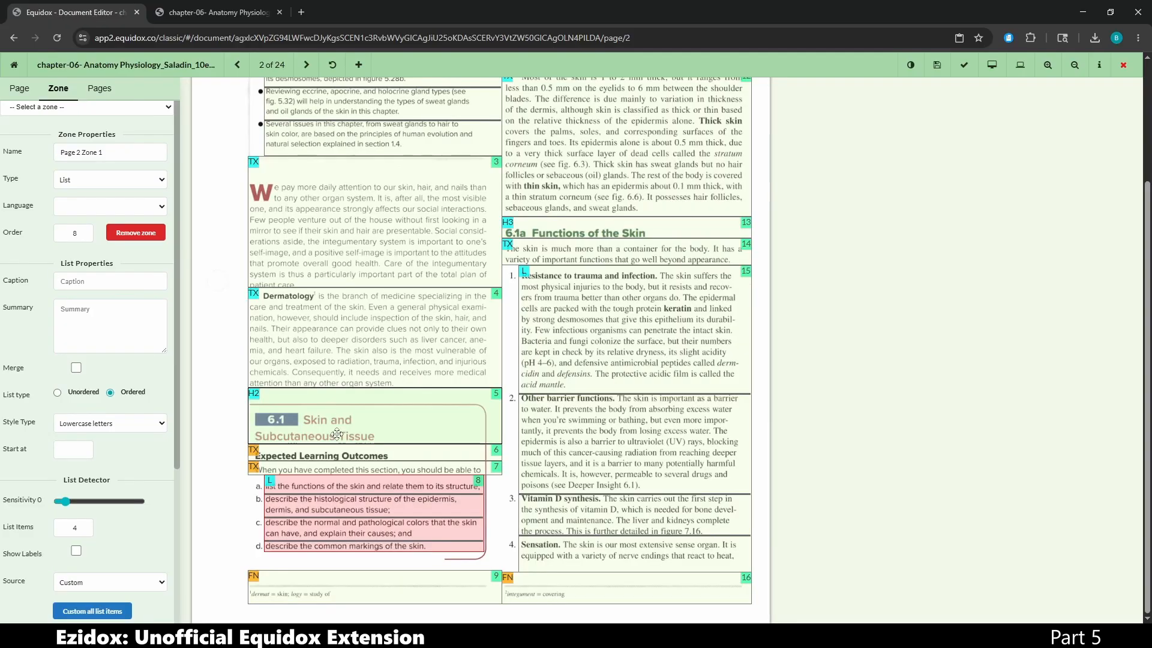
pyautogui.click(331, 421)
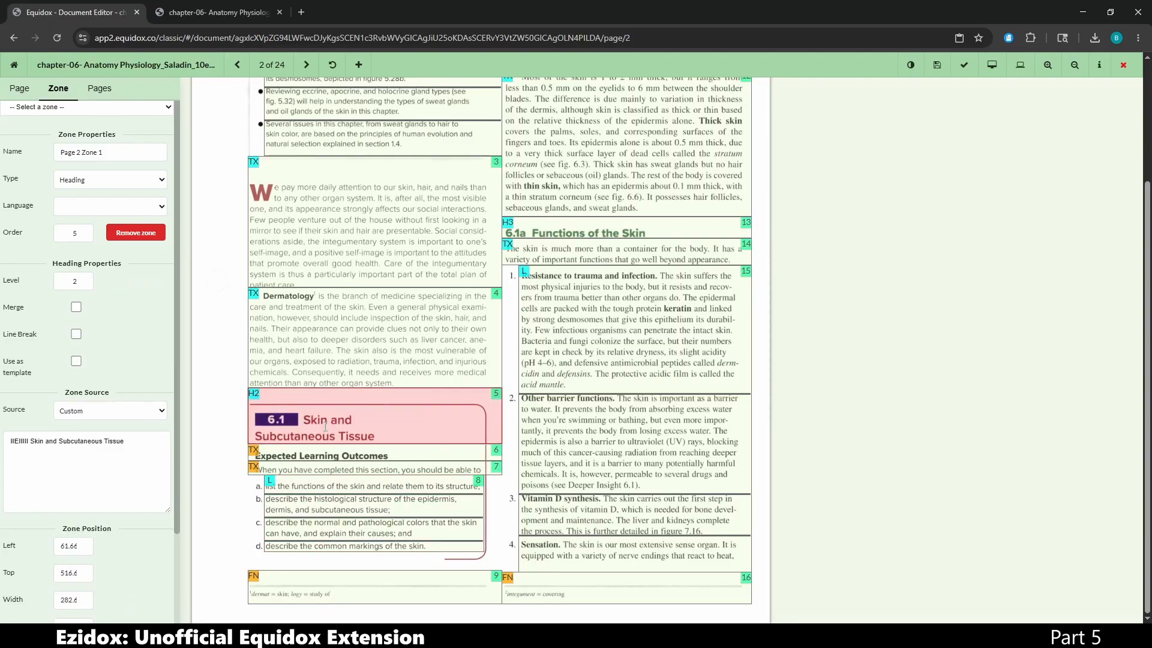
pyautogui.hotkey('ctrl', 'e')
pyautogui.moveTo(287, 405); pyautogui.dragTo(248, 406)
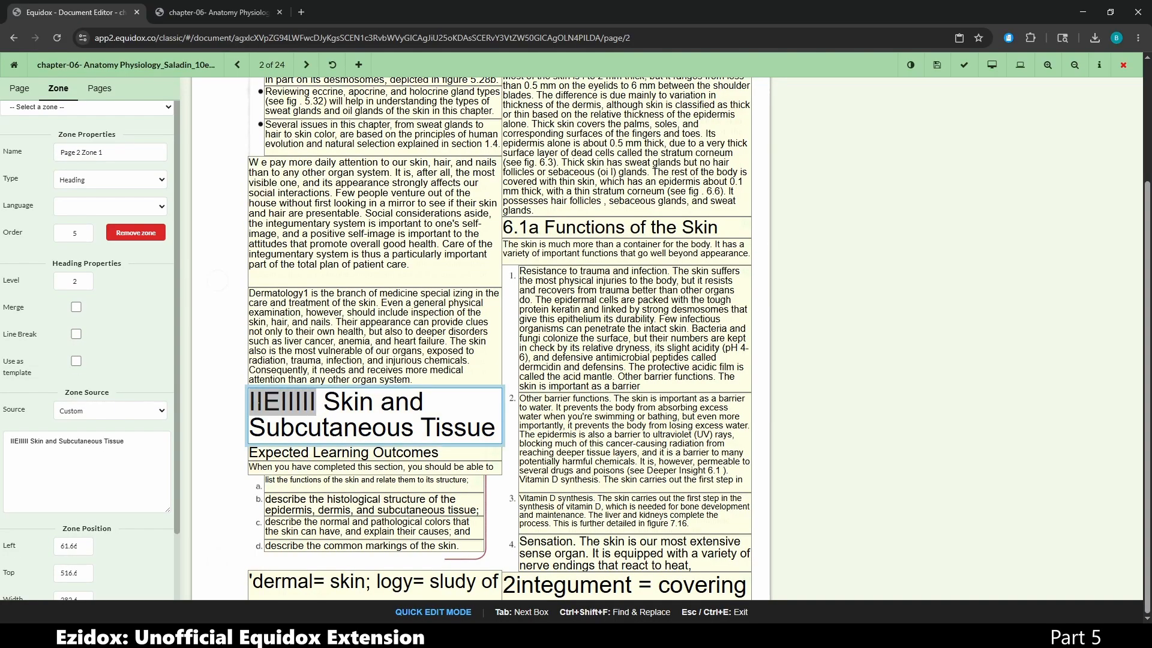
pyautogui.write('6.1')
pyautogui.press('Escape')
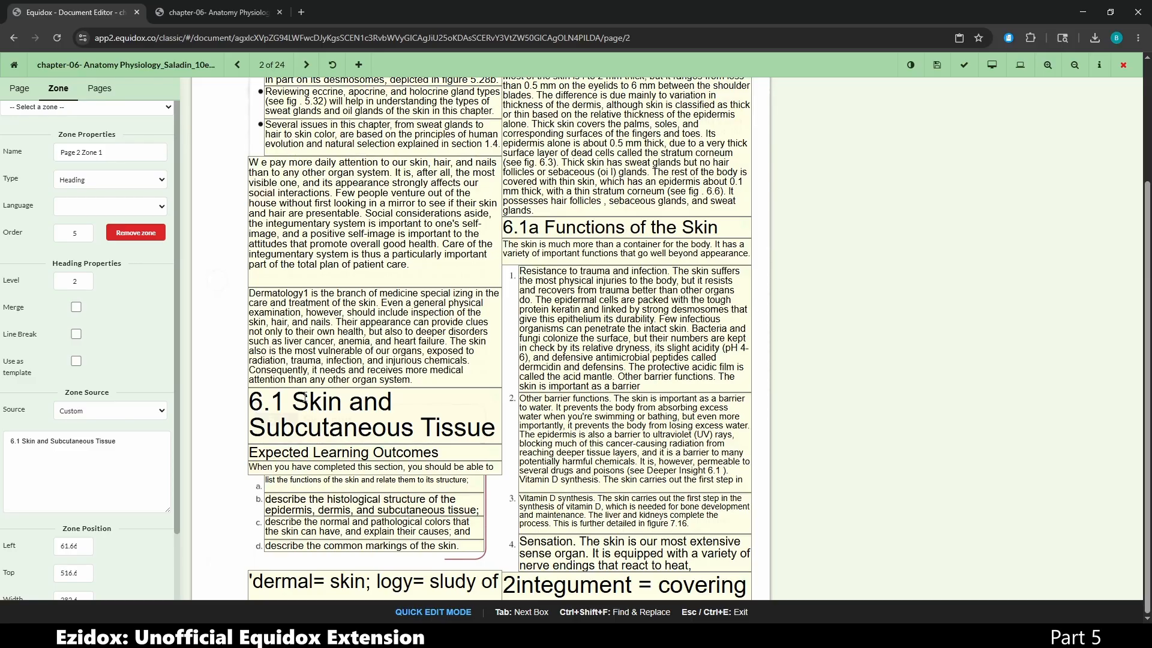
pyautogui.press('Escape')
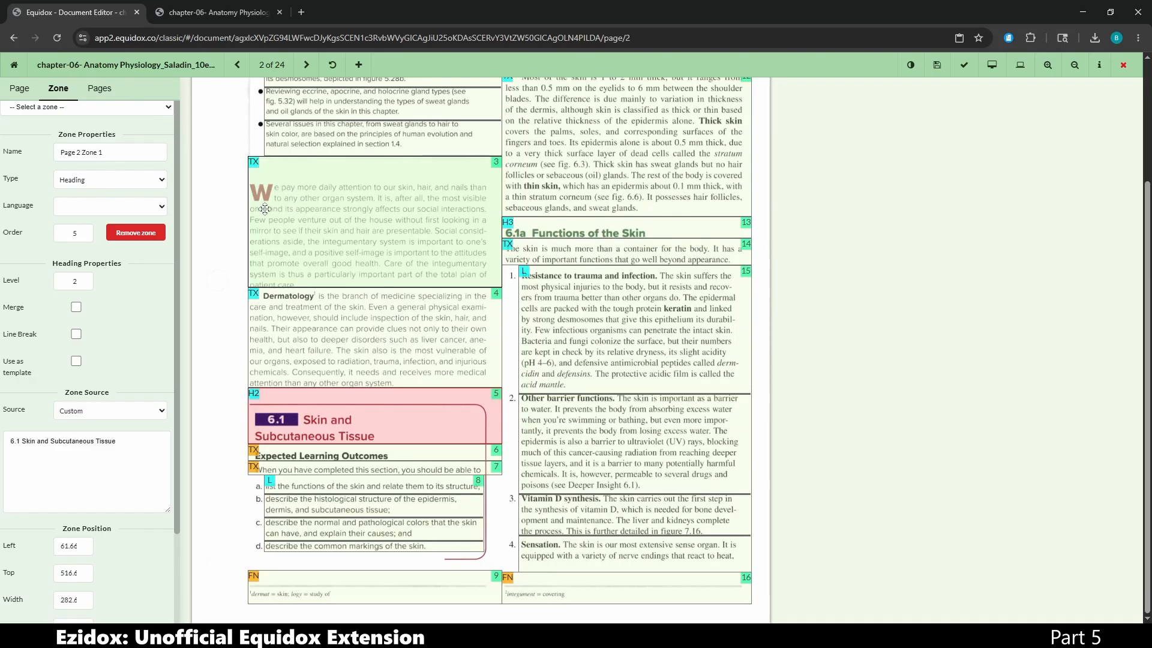
# Remove the stray space in "W e" at the start of the "pay more daily attention" paragraph in quick edit mode.
pyautogui.click(322, 248)
pyautogui.hotkey('ctrl', 'e')
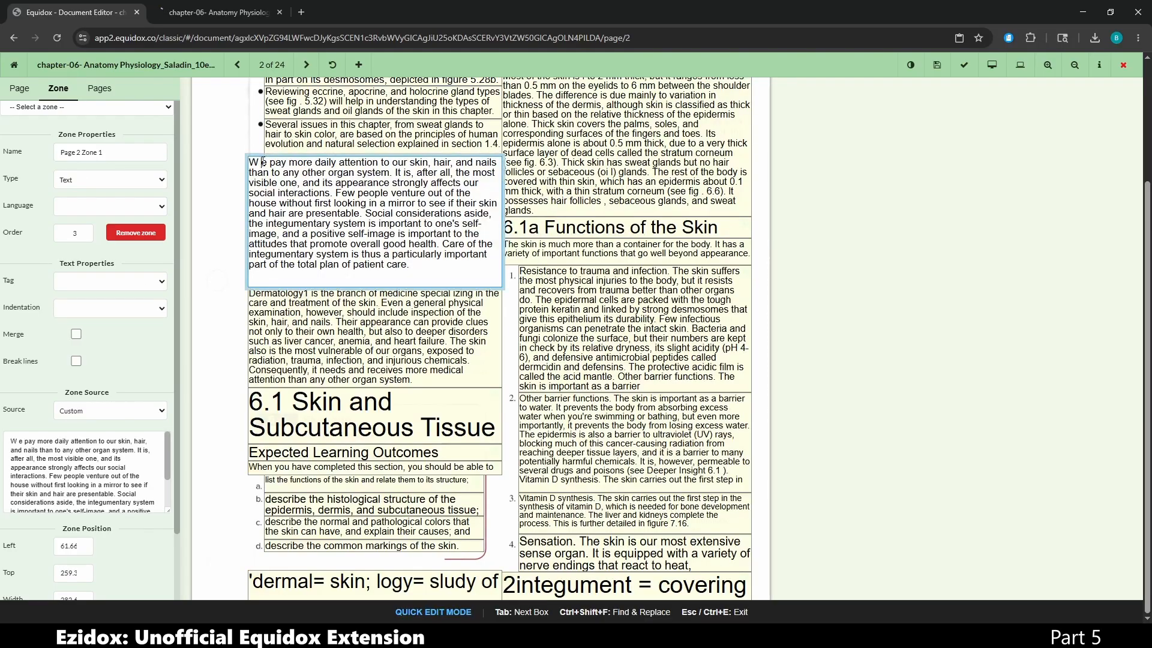
pyautogui.press('BackSpace')
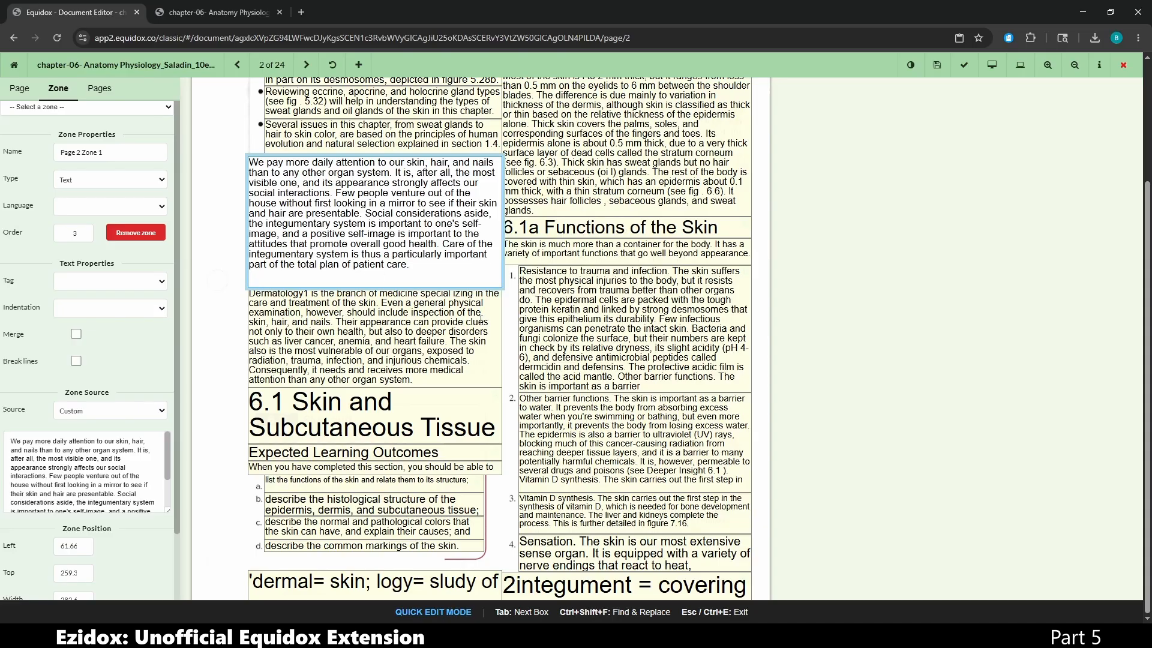
# Correct the misread character in "Most of the skin is l to 2 mm thick" to the digit 1.
pyautogui.scroll(3, 592, 271)
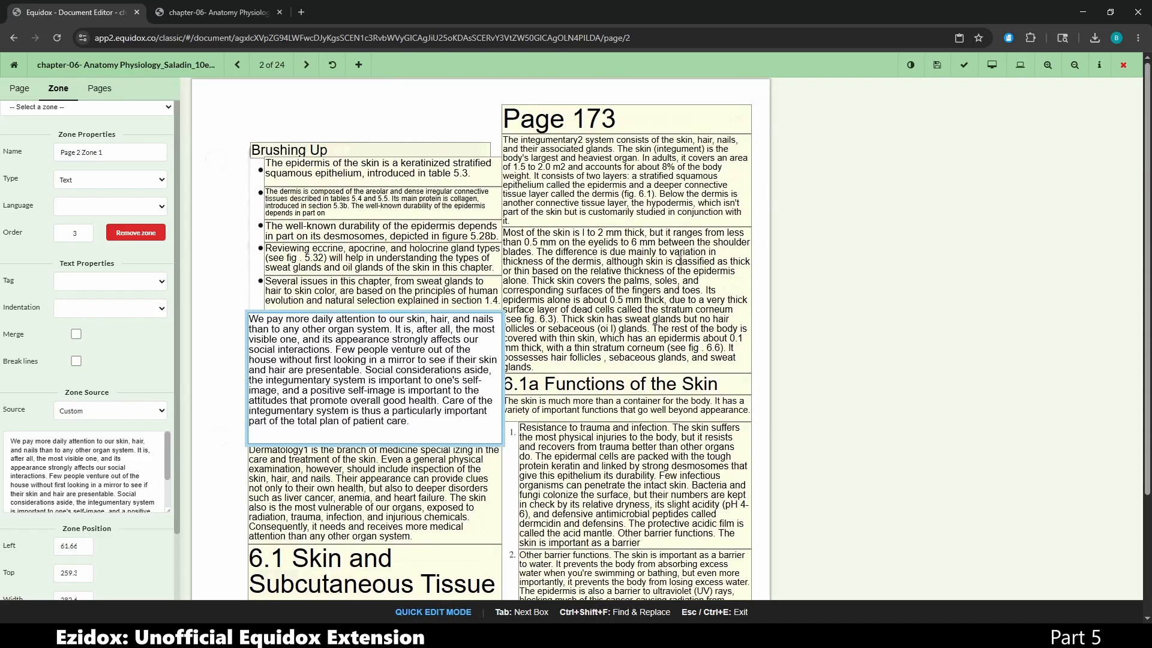
pyautogui.click(583, 232)
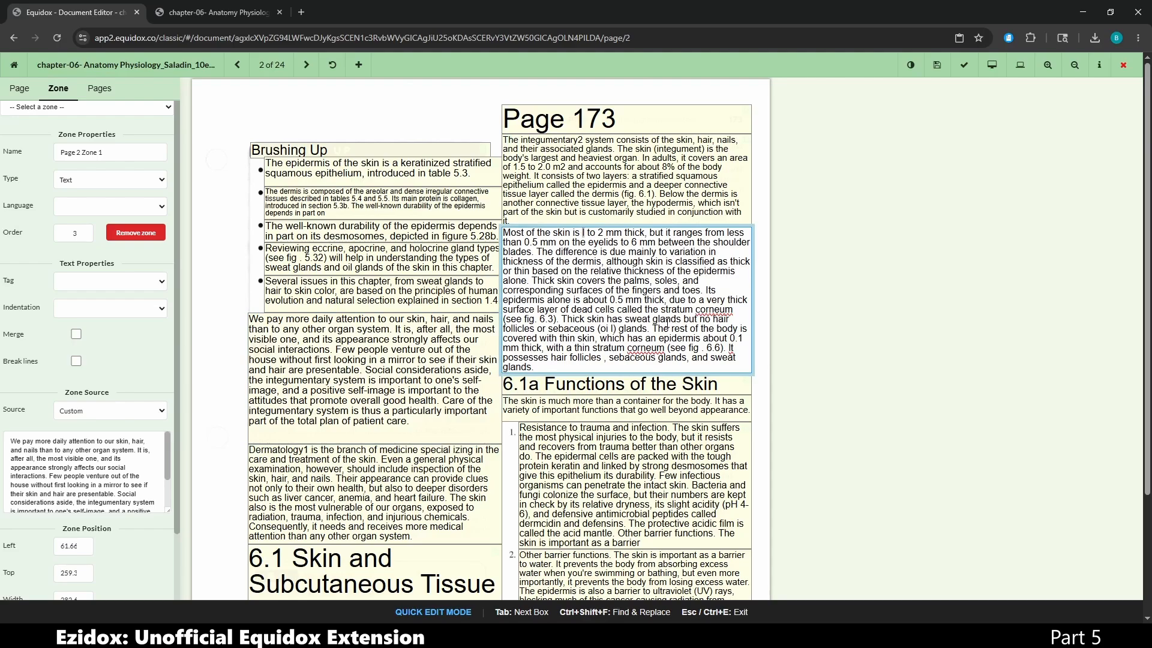
pyautogui.write('1')
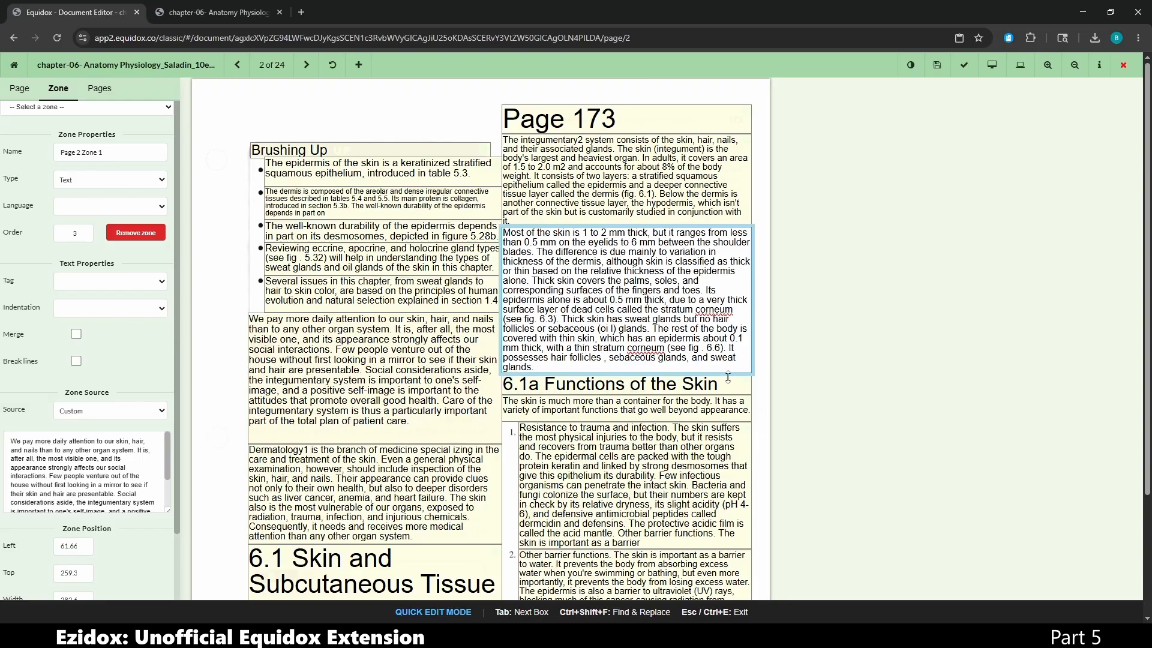
# Step through the page's text boxes one by one, starting from the Brushing Up heading.
pyautogui.click(402, 154)
pyautogui.press('Tab')
pyautogui.press('Tab')
pyautogui.press('Tab')
pyautogui.press('Tab')
pyautogui.press('Tab')
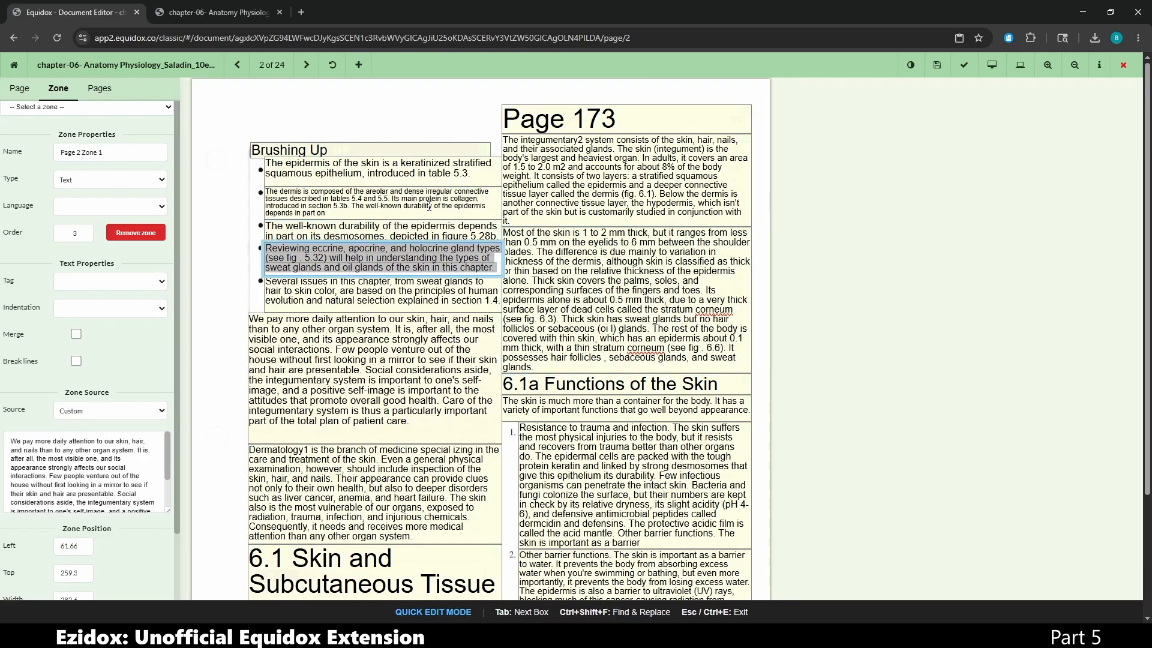
pyautogui.press('Tab')
pyautogui.press('Tab')
pyautogui.press('Tab')
pyautogui.press('Tab')
pyautogui.press('Tab')
pyautogui.press('Tab')
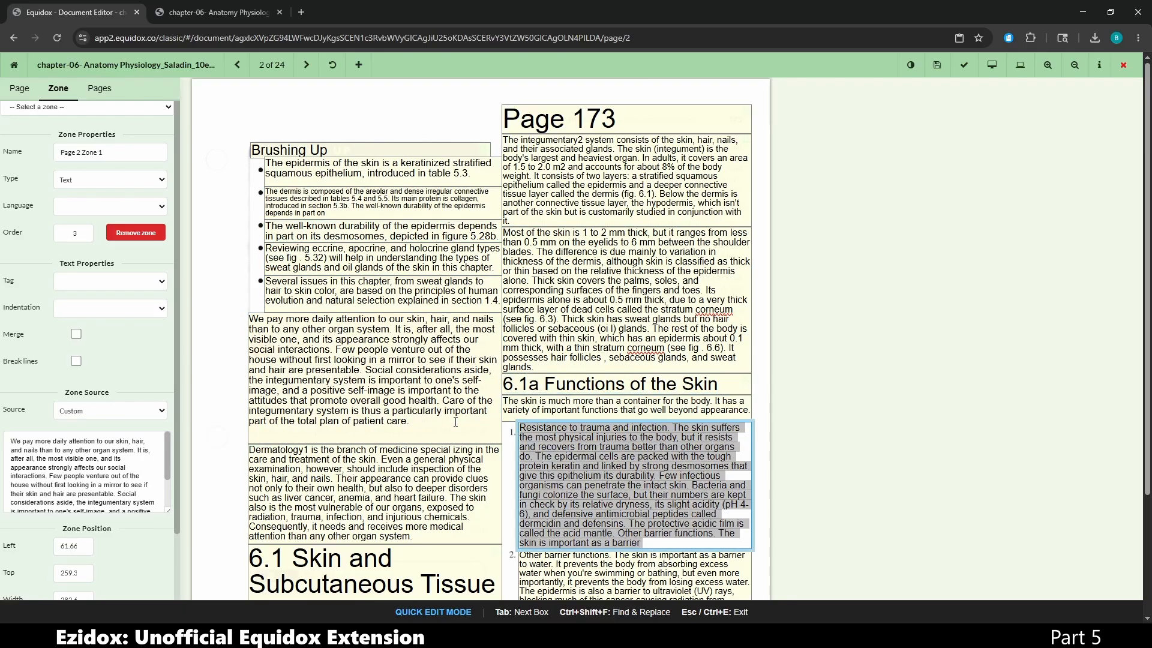
pyautogui.press('Tab')
pyautogui.press('Tab')
pyautogui.press('Tab')
pyautogui.press('Tab')
pyautogui.press('Tab')
pyautogui.press('Tab')
pyautogui.press('Tab')
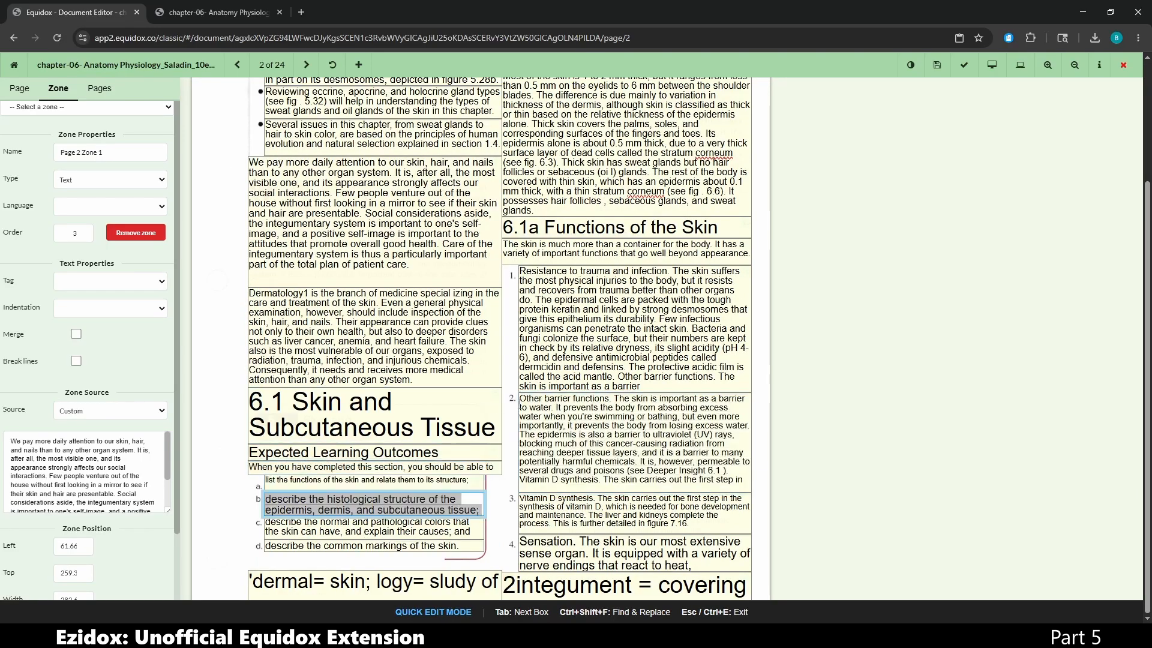
# Place the text cursor in the numbered list items, the integumentary system paragraph and the Dermatology paragraph in turn to check their spelling.
pyautogui.click(593, 515)
pyautogui.click(598, 551)
pyautogui.click(618, 372)
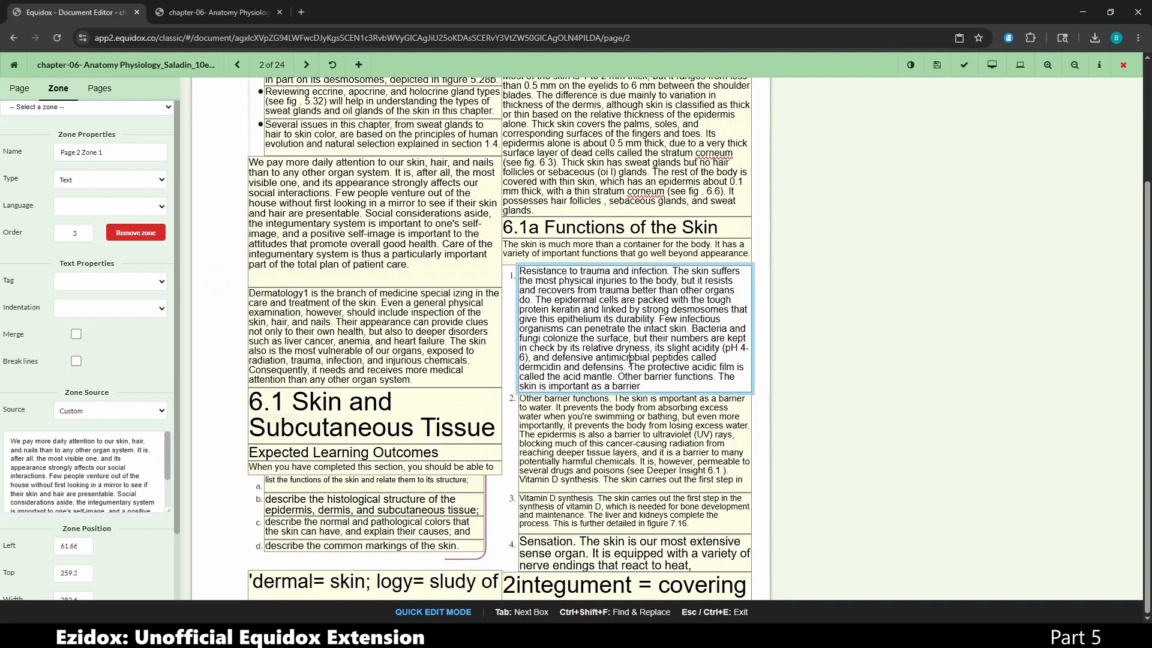
pyautogui.scroll(1, 617, 374)
pyautogui.scroll(2, 617, 374)
pyautogui.click(670, 193)
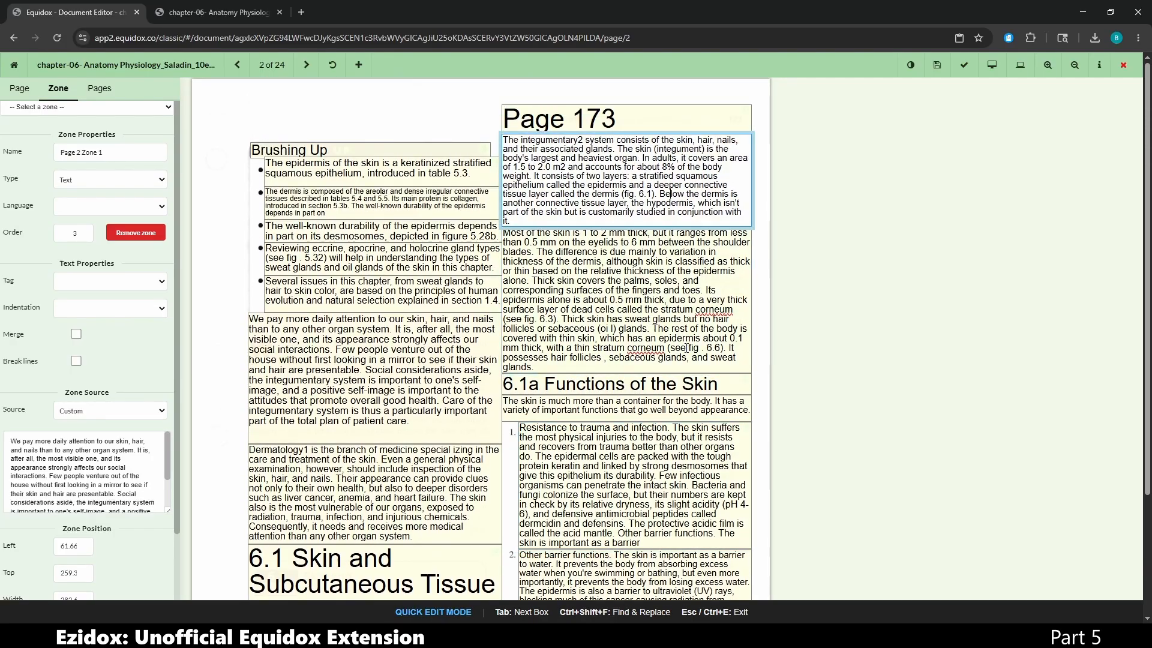
pyautogui.scroll(-3, 617, 358)
pyautogui.click(394, 307)
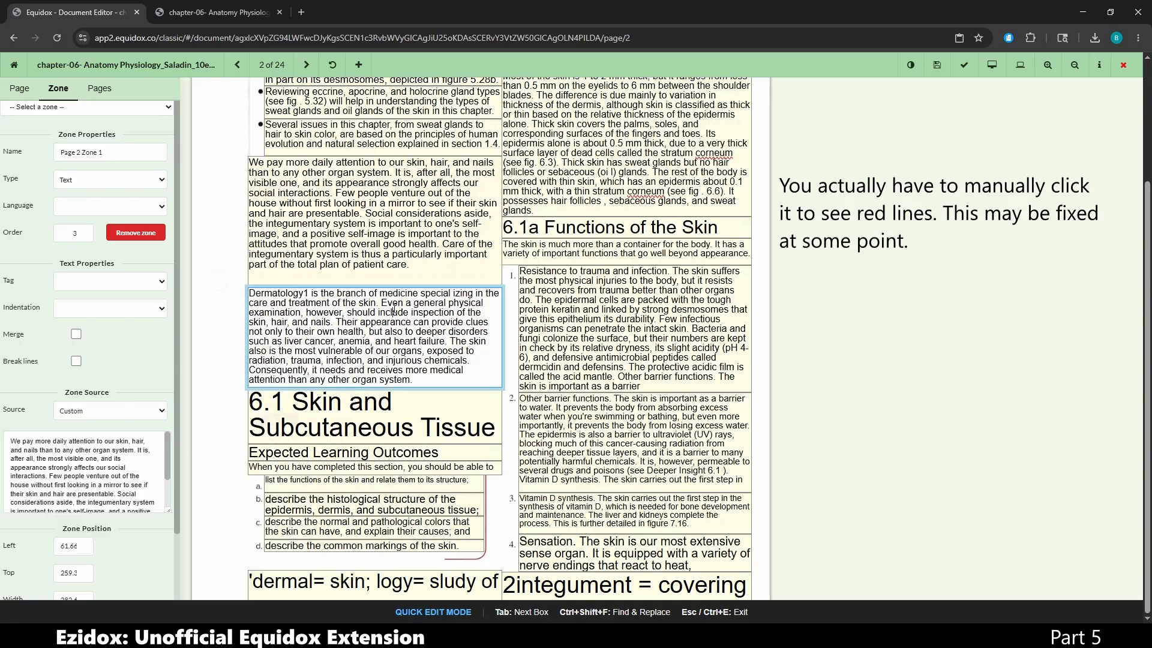
# Step onward from the Dermatology paragraph through the page's text boxes to examine them for spelling marks.
pyautogui.press('Tab')
pyautogui.press('Tab')
pyautogui.press('Tab')
pyautogui.press('Tab')
pyautogui.press('Tab')
pyautogui.press('Tab')
pyautogui.press('Tab')
pyautogui.press('Tab')
pyautogui.press('Tab')
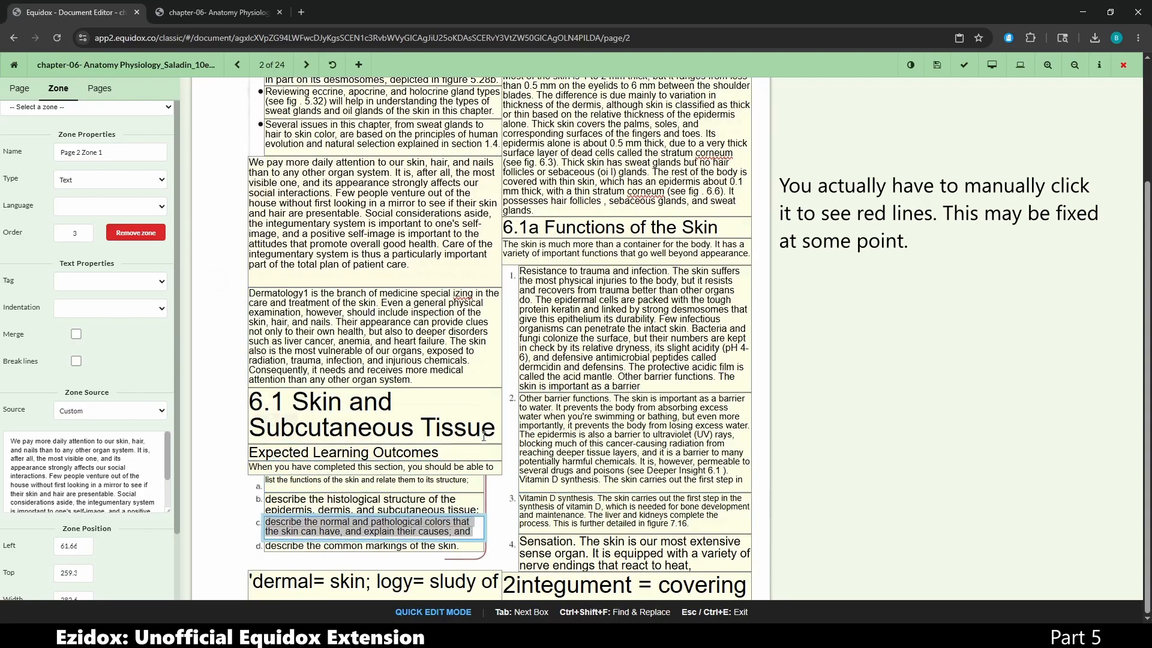
pyautogui.press('Tab')
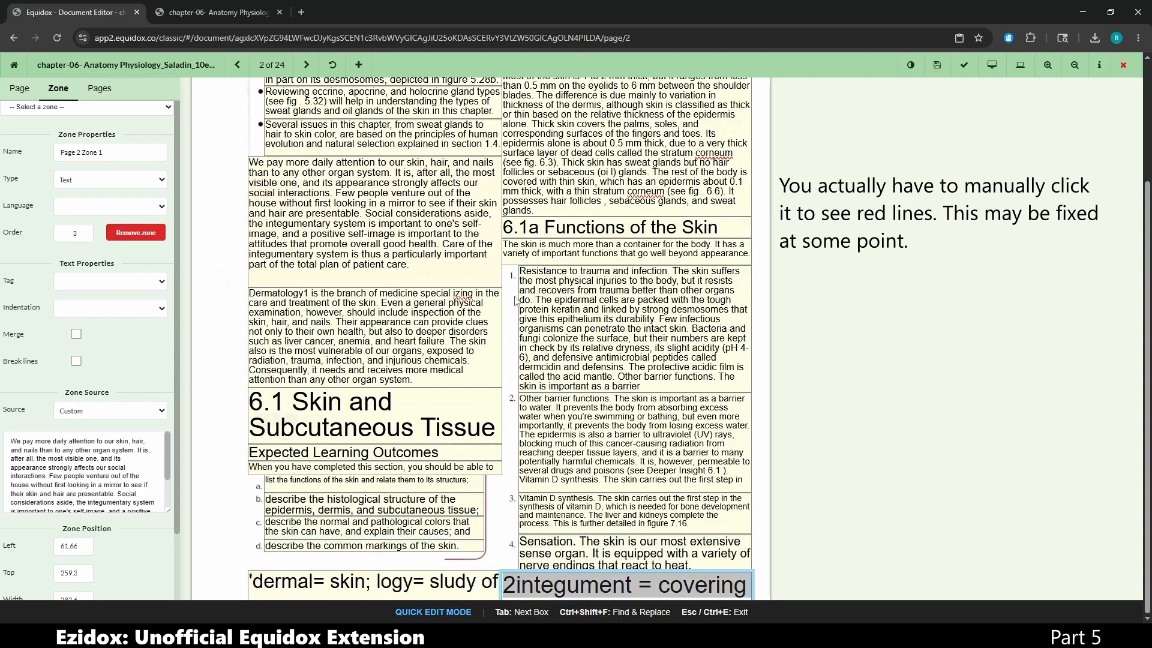
pyautogui.scroll(3, 517, 301)
pyautogui.press('Tab')
pyautogui.press('Tab')
pyautogui.press('Tab')
pyautogui.press('Tab')
pyautogui.press('Tab')
pyautogui.press('Tab')
pyautogui.press('Tab')
pyautogui.press('Tab')
pyautogui.press('Tab')
pyautogui.press('Tab')
pyautogui.press('Tab')
pyautogui.press('Tab')
pyautogui.press('Tab')
pyautogui.press('Tab')
pyautogui.press('Tab')
pyautogui.press('Tab')
pyautogui.press('Tab')
pyautogui.press('Tab')
pyautogui.press('Tab')
pyautogui.press('Tab')
pyautogui.press('Tab')
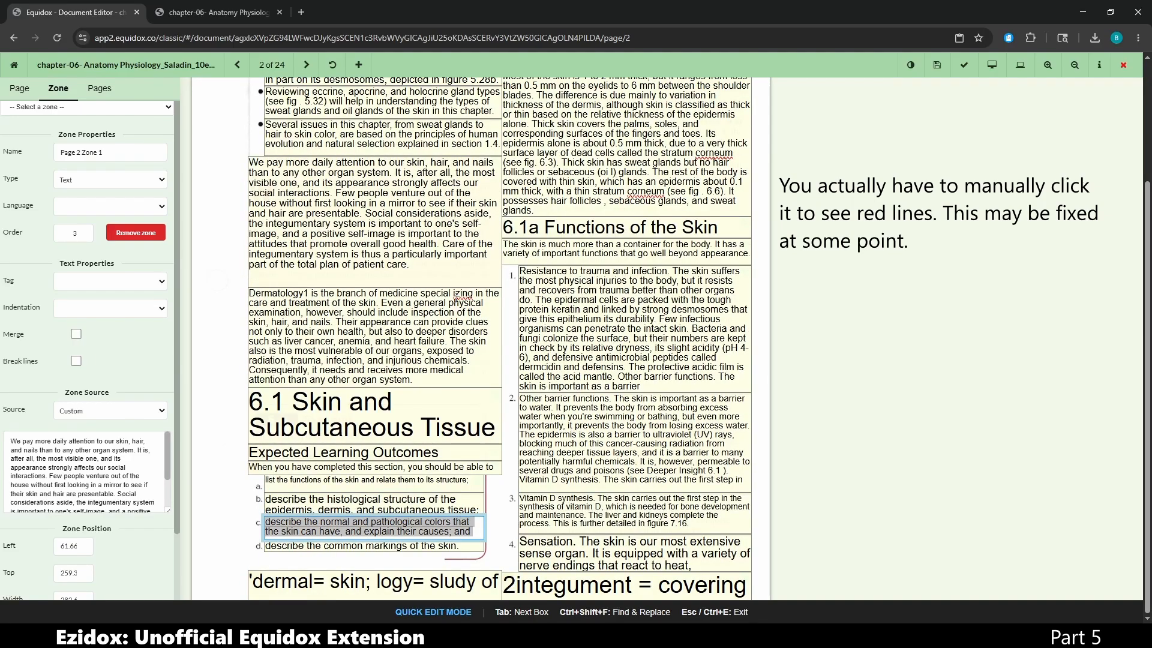
# Compare the Dermatology paragraph with the original page and correct "special izing" to "specializing".
pyautogui.click(451, 294)
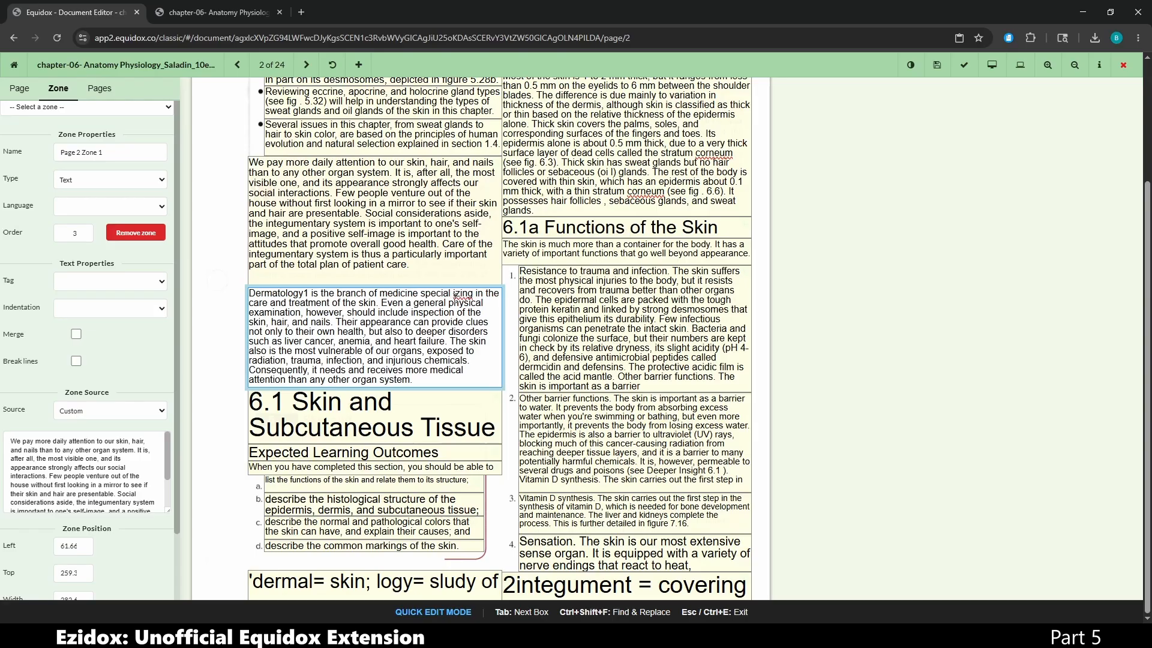
pyautogui.press('Escape')
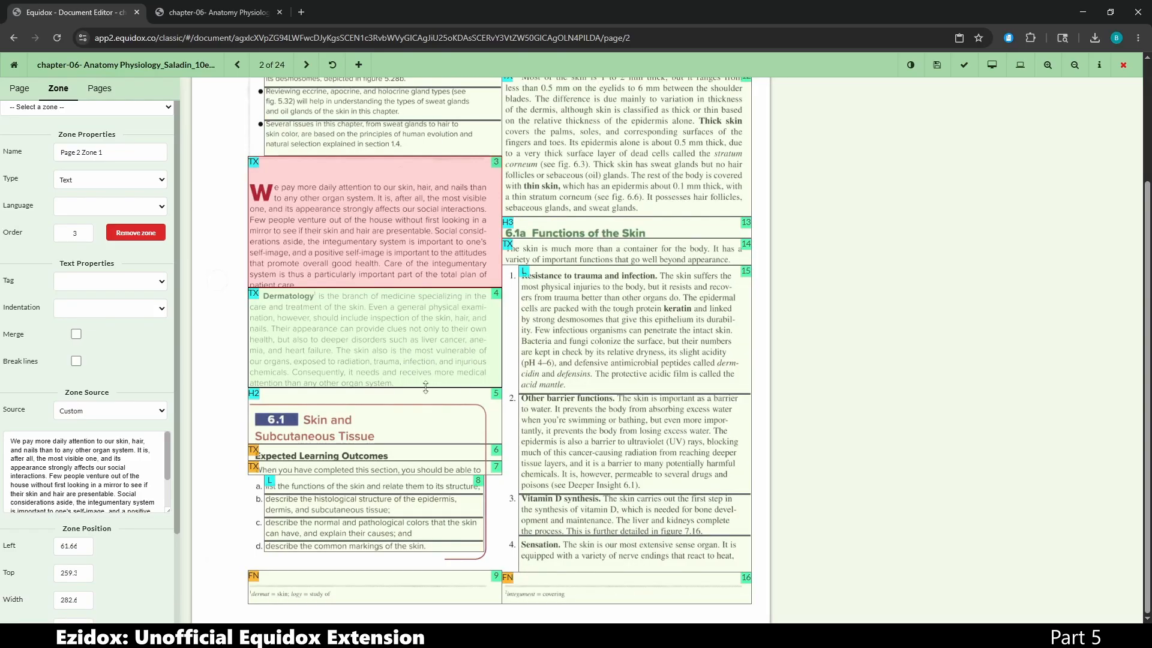
pyautogui.click(360, 330)
pyautogui.hotkey('ctrl', 'e')
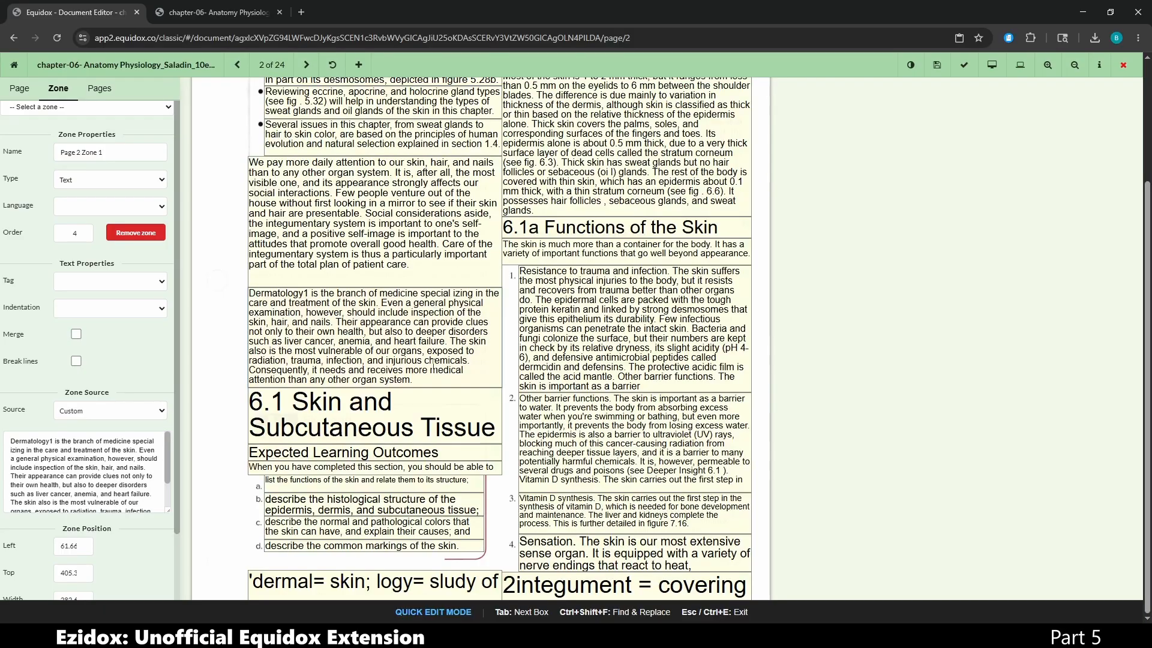
pyautogui.click(467, 303)
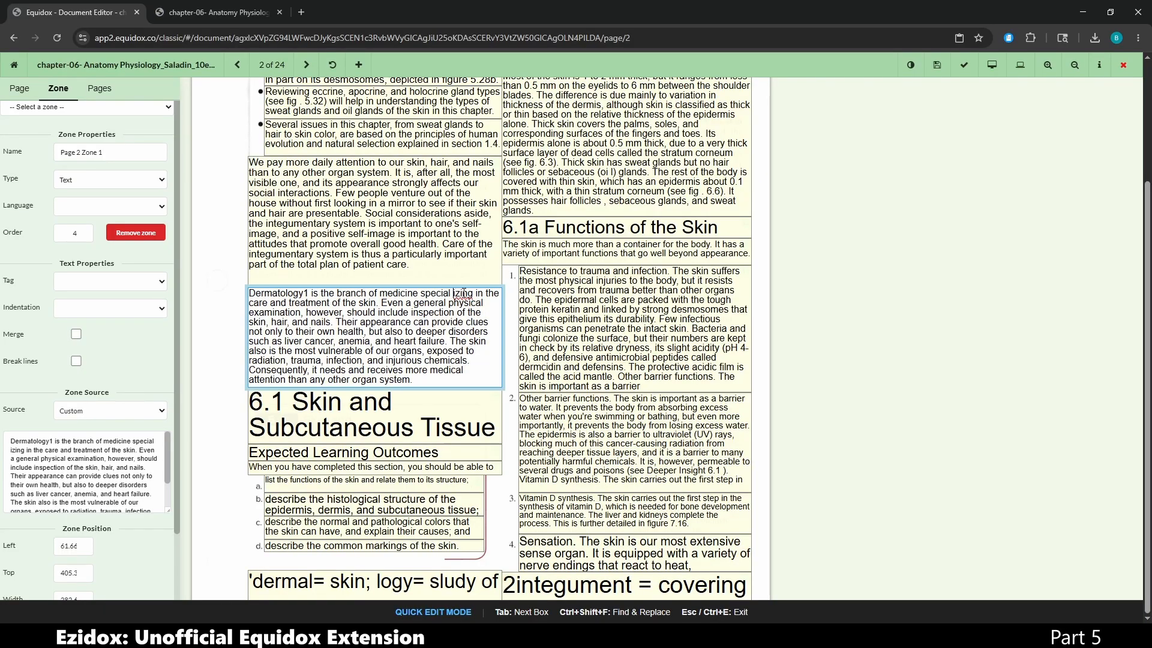
pyautogui.press('BackSpace')
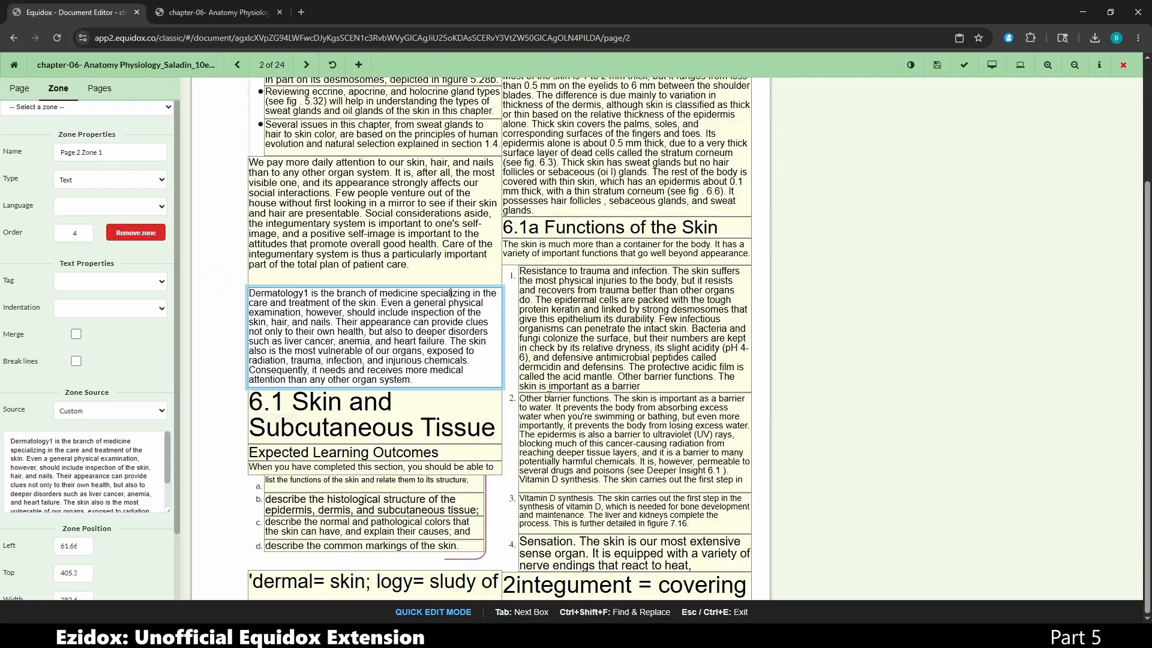
# Recheck the footnote mark after "Dermatology" against the original page and reword it as "Dermatology footnote 1".
pyautogui.scroll(3, 590, 392)
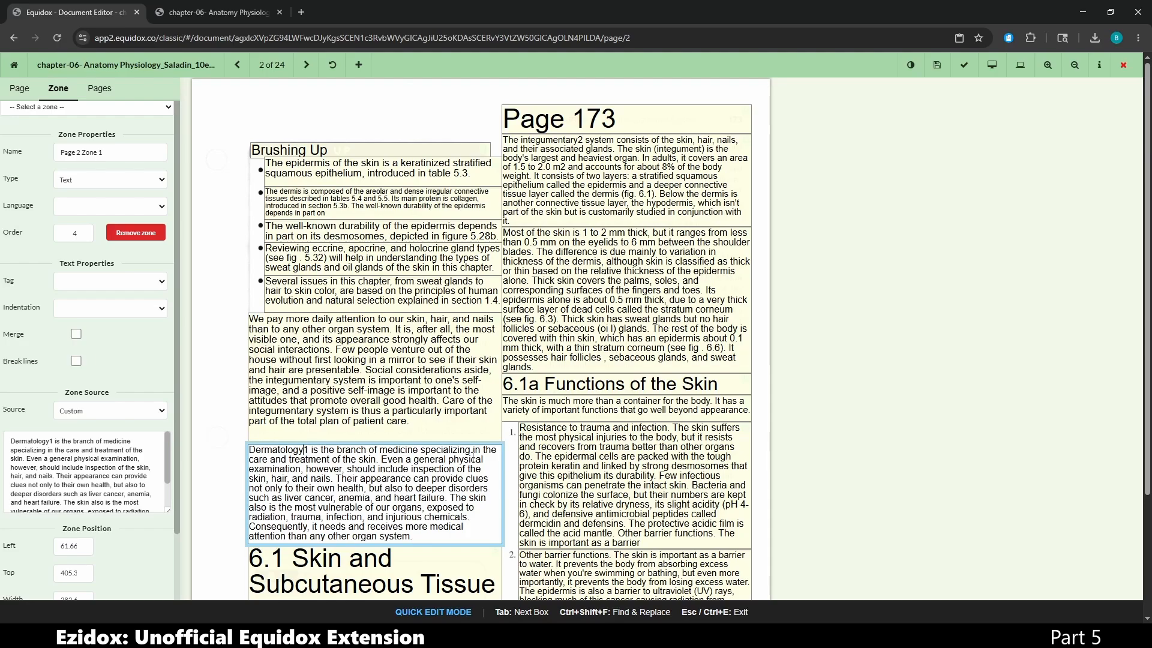
pyautogui.scroll(-2, 473, 458)
pyautogui.press('Escape')
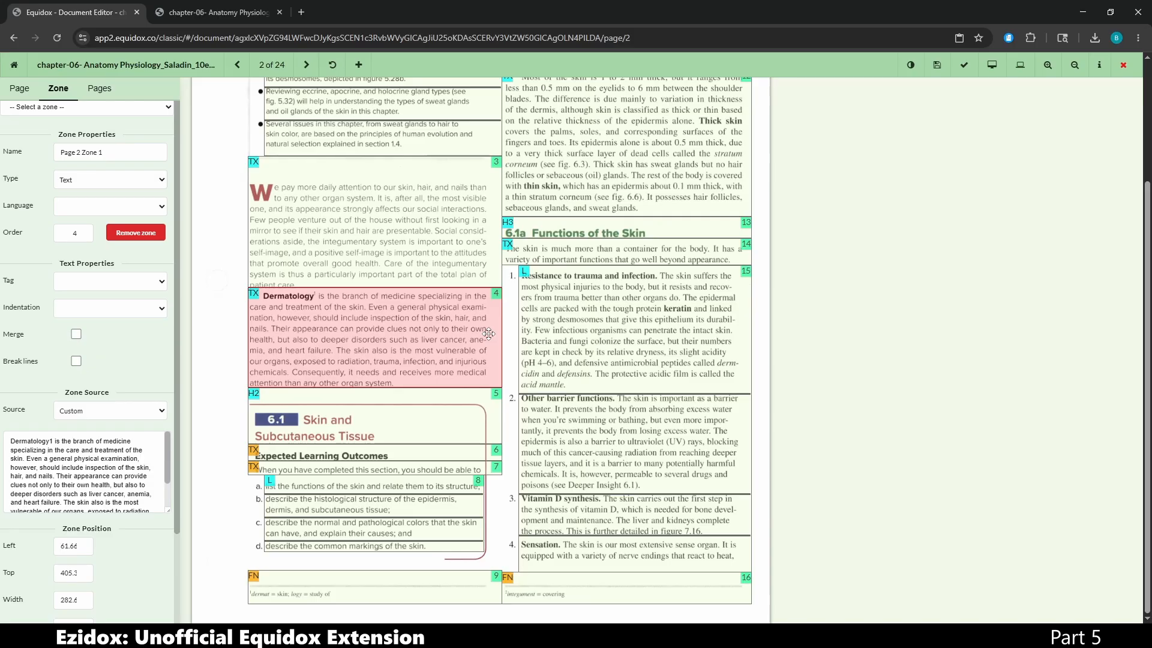
pyautogui.hotkey('ctrl', 'e')
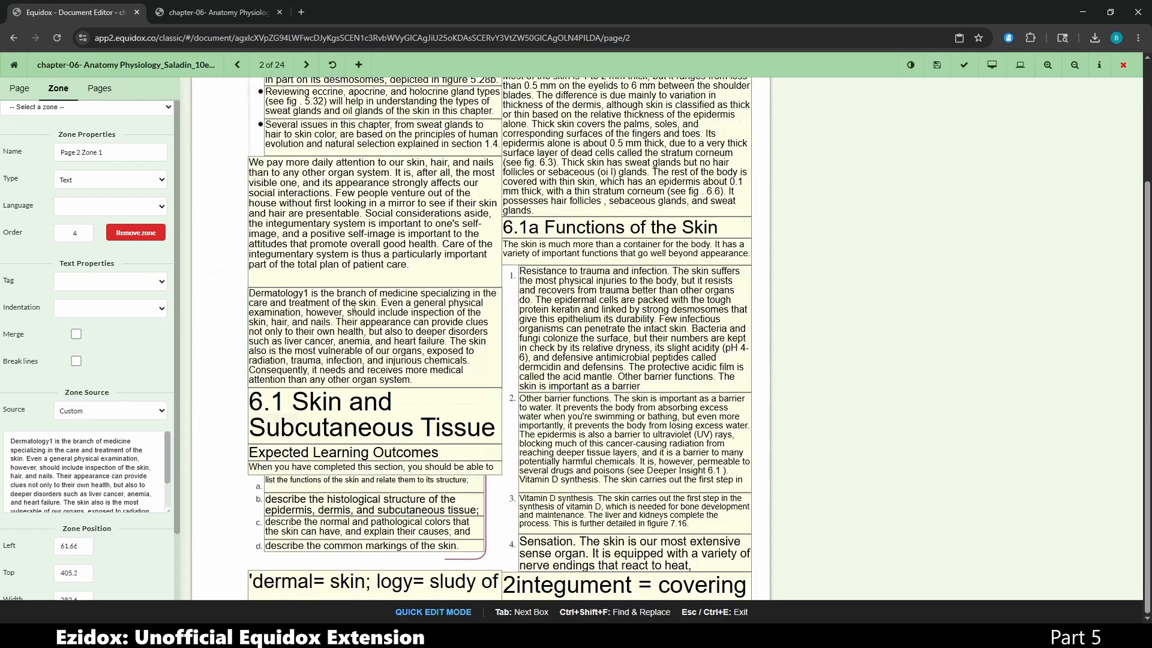
pyautogui.click(304, 293)
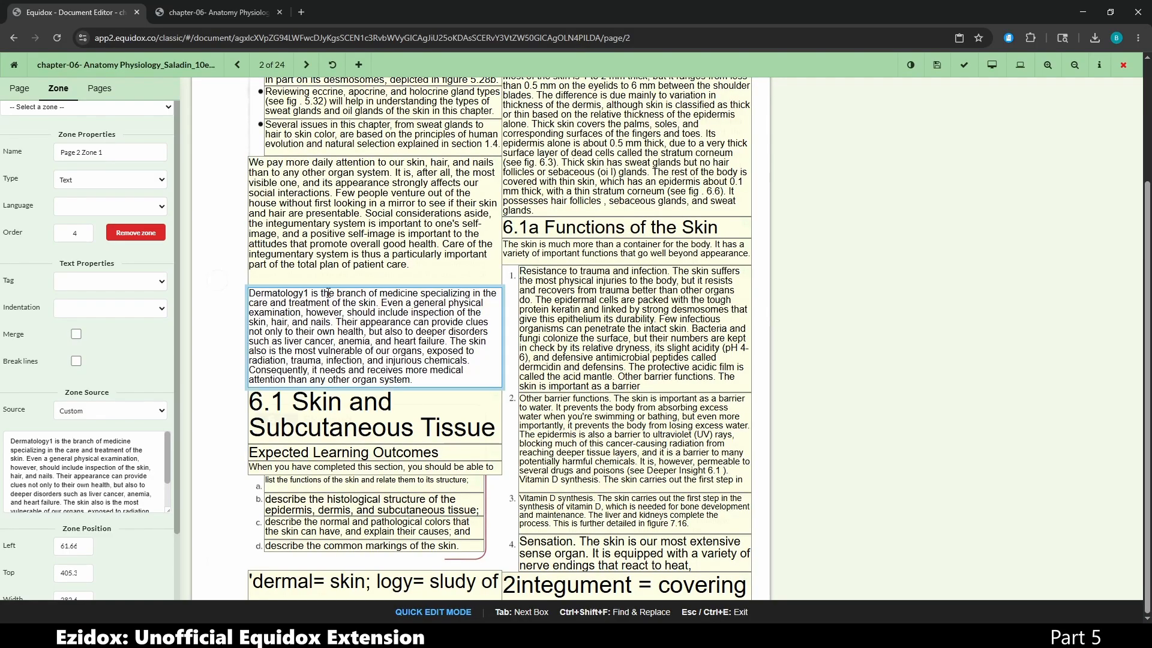
pyautogui.write('footnote')
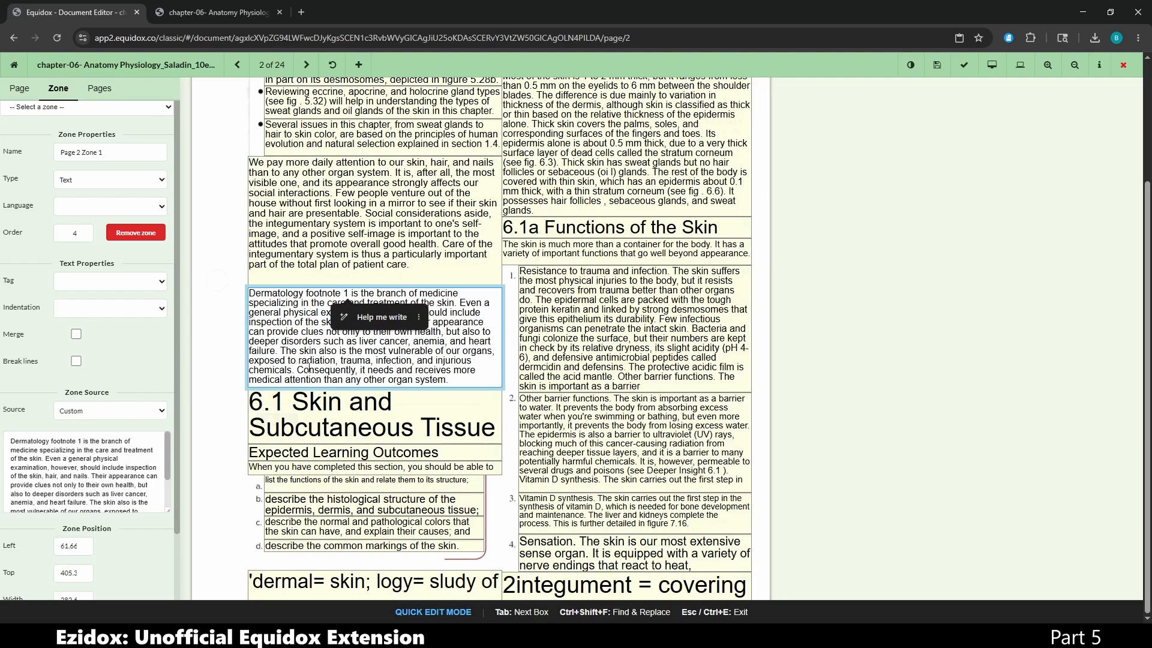
pyautogui.doubleClick(328, 294)
pyautogui.click(359, 341)
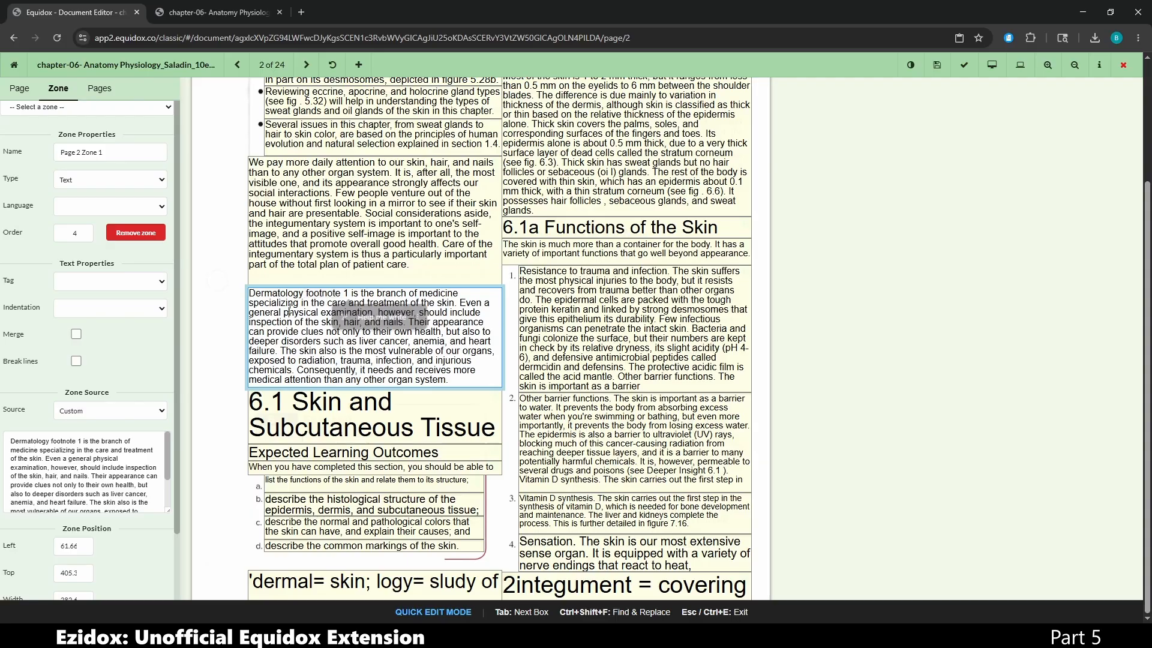
# Replace the stray mark before "dermal" with a spaced 1, and put a space between 2 and "integument" in the other footnote.
pyautogui.click(479, 471)
pyautogui.click(255, 578)
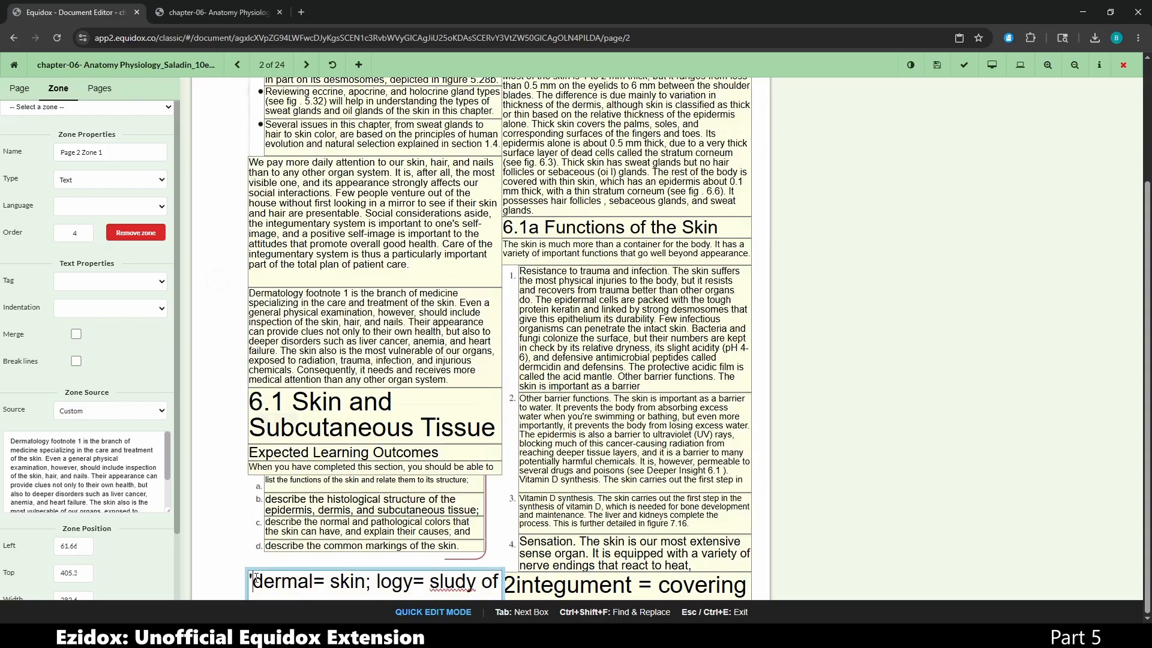
pyautogui.press('BackSpace')
pyautogui.write('1')
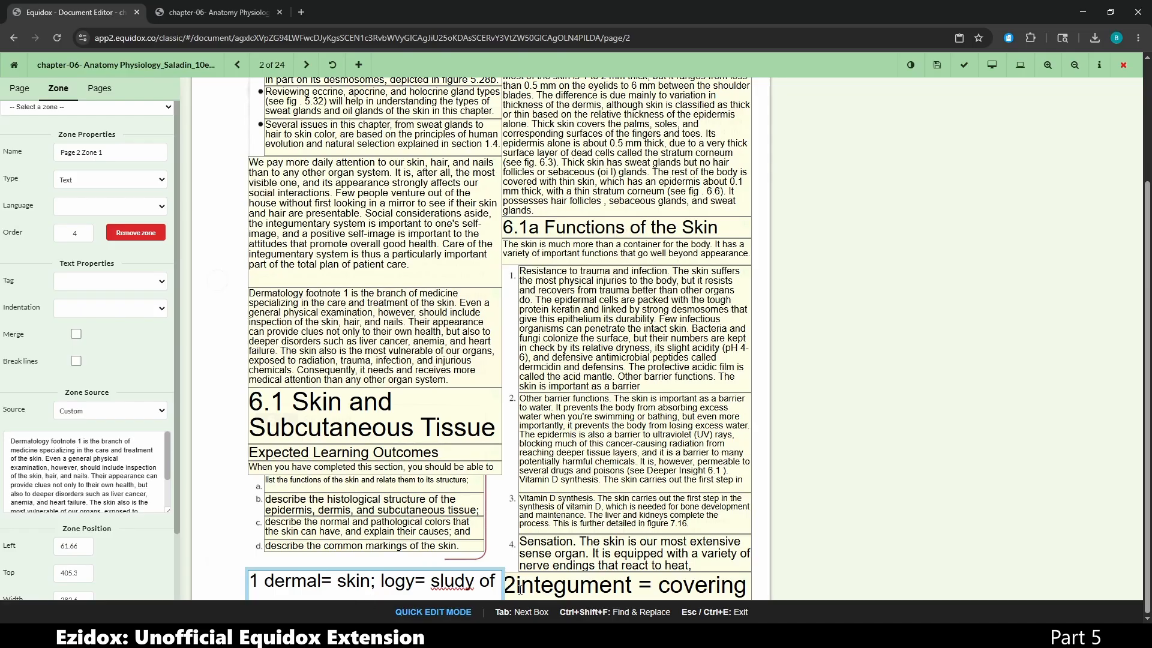
pyautogui.click(520, 590)
# Correct "sludy" to "study" in the dermal footnote at the end of the page.
pyautogui.click(443, 577)
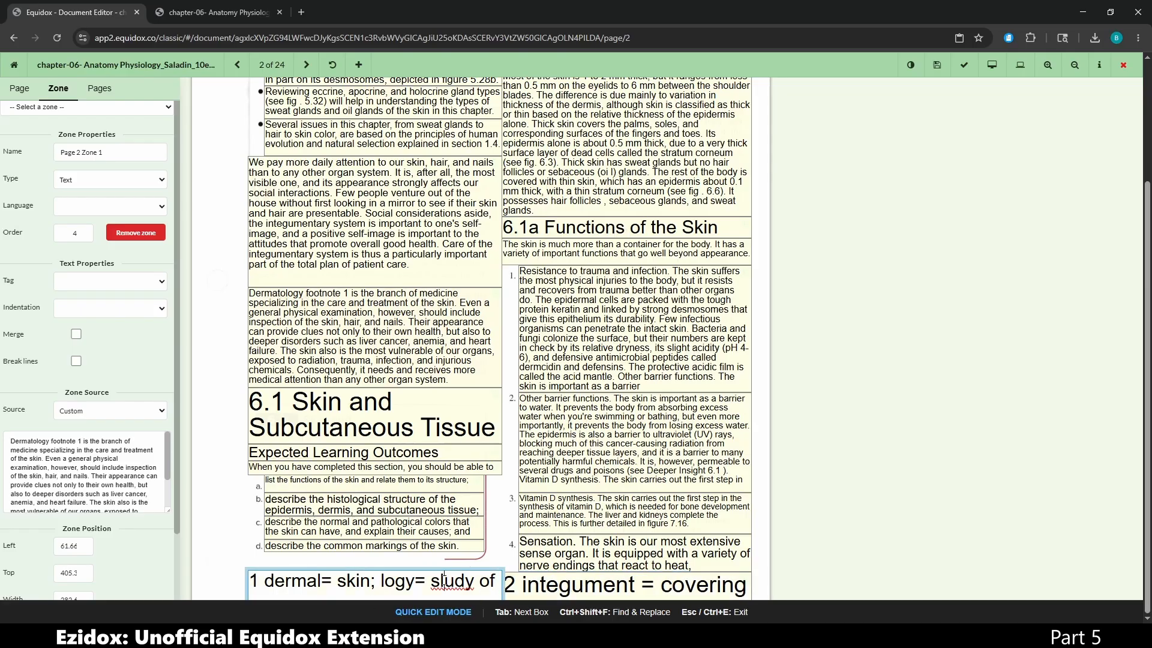
pyautogui.press('BackSpace')
pyautogui.write('t')
pyautogui.click(872, 551)
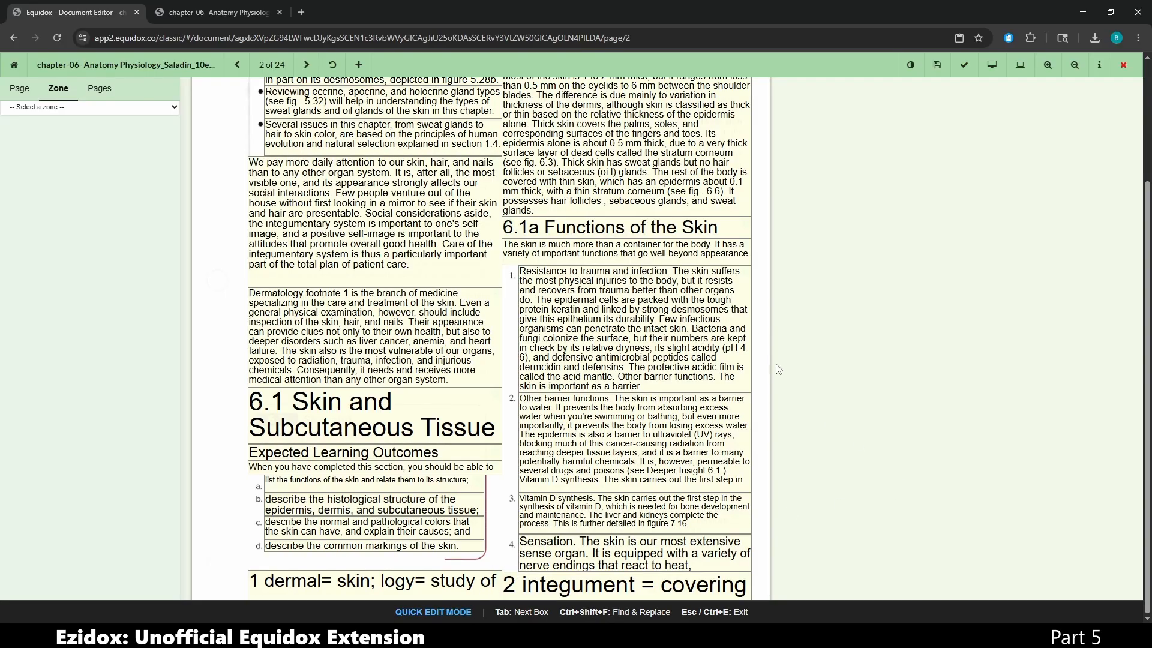
# Search the page for 2 to locate the second footnote reference, and reword it as "integumentary footnote 2".
pyautogui.scroll(3, 904, 424)
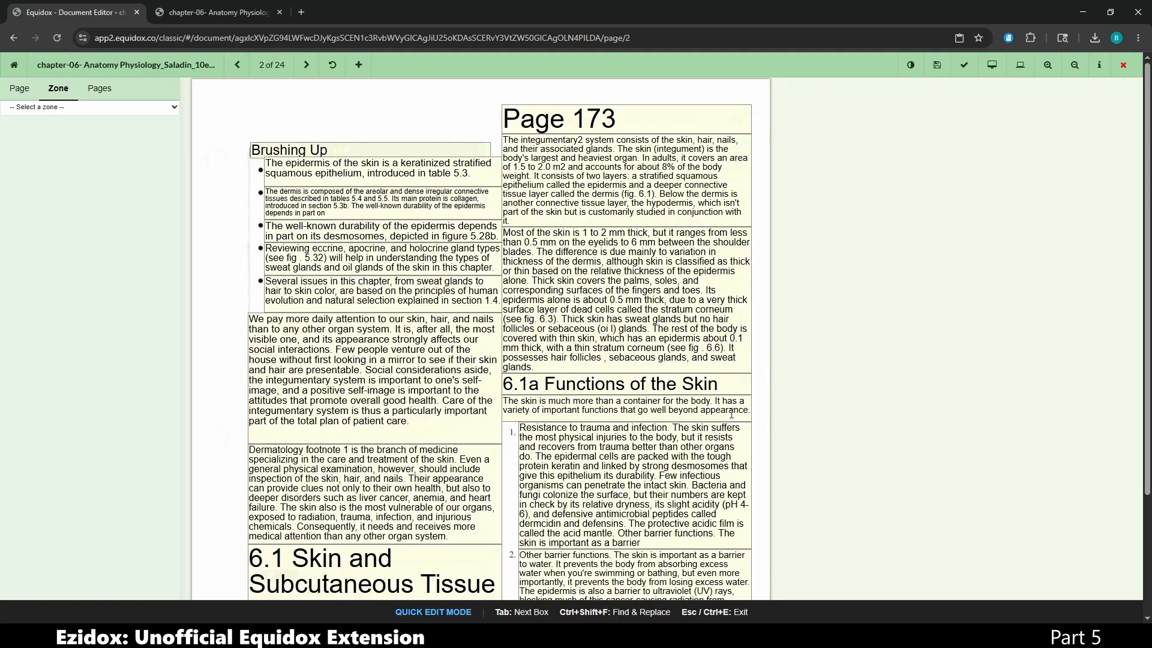
pyautogui.hotkey('ctrl', 'f')
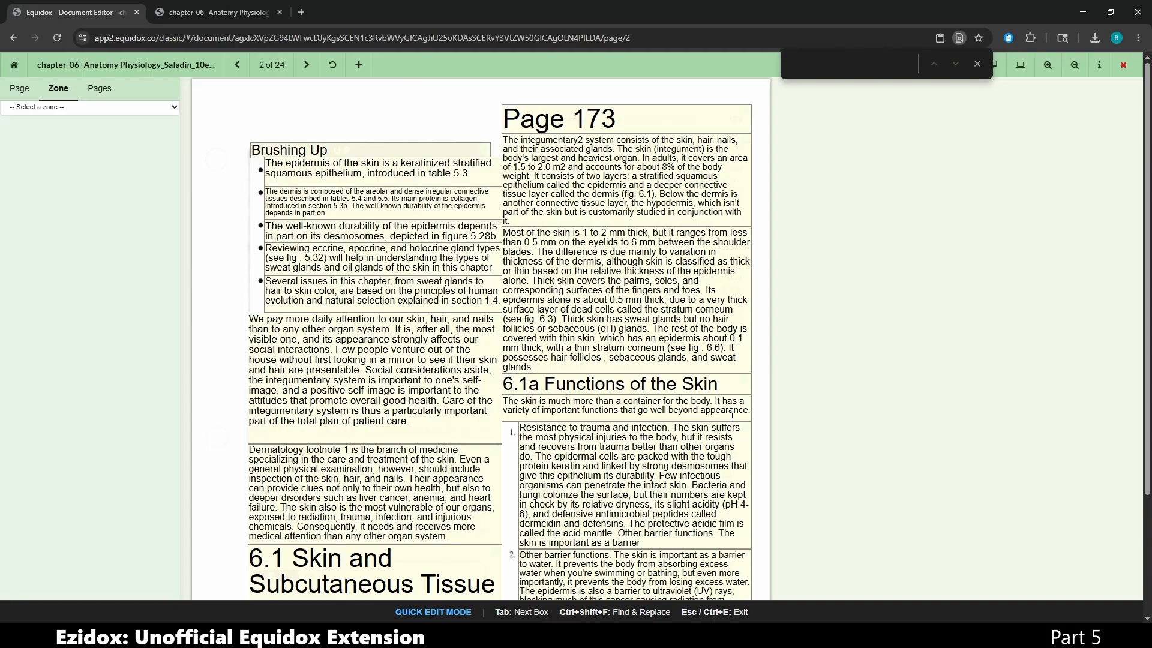
pyautogui.write('2')
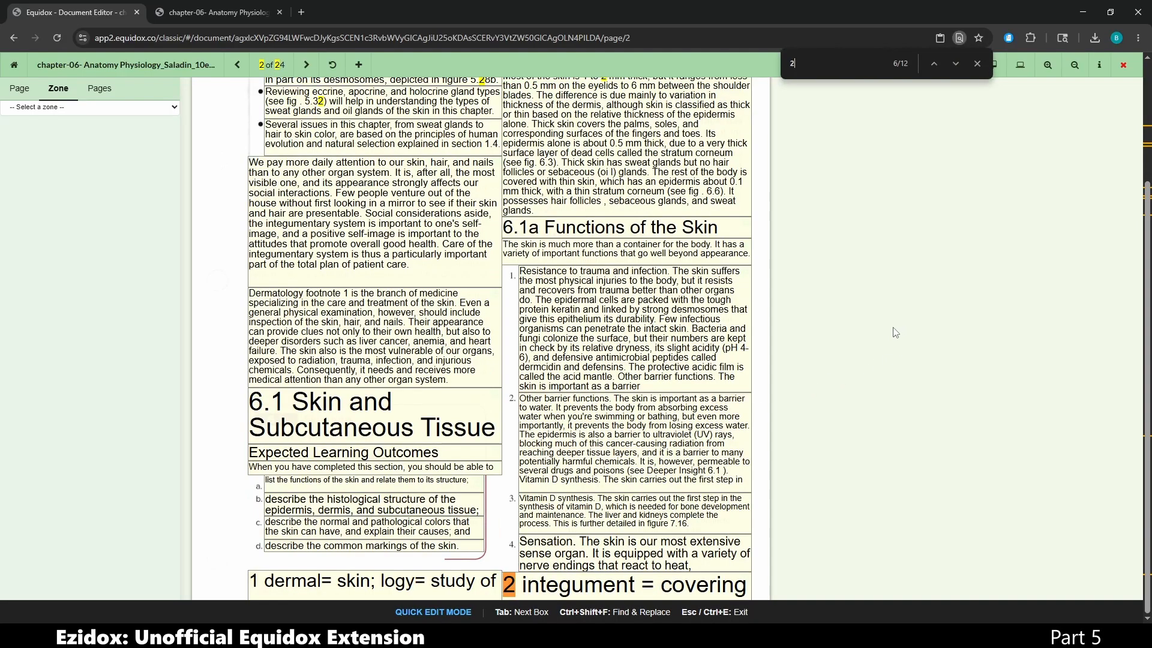
pyautogui.scroll(3, 775, 420)
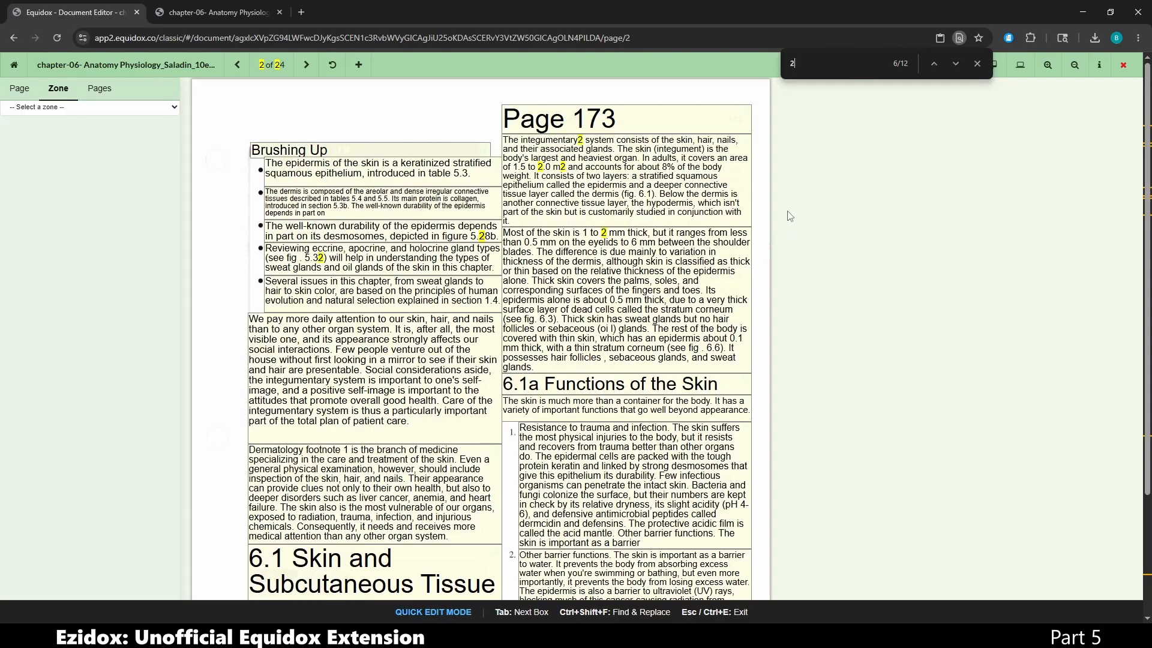
pyautogui.click(976, 64)
pyautogui.click(578, 141)
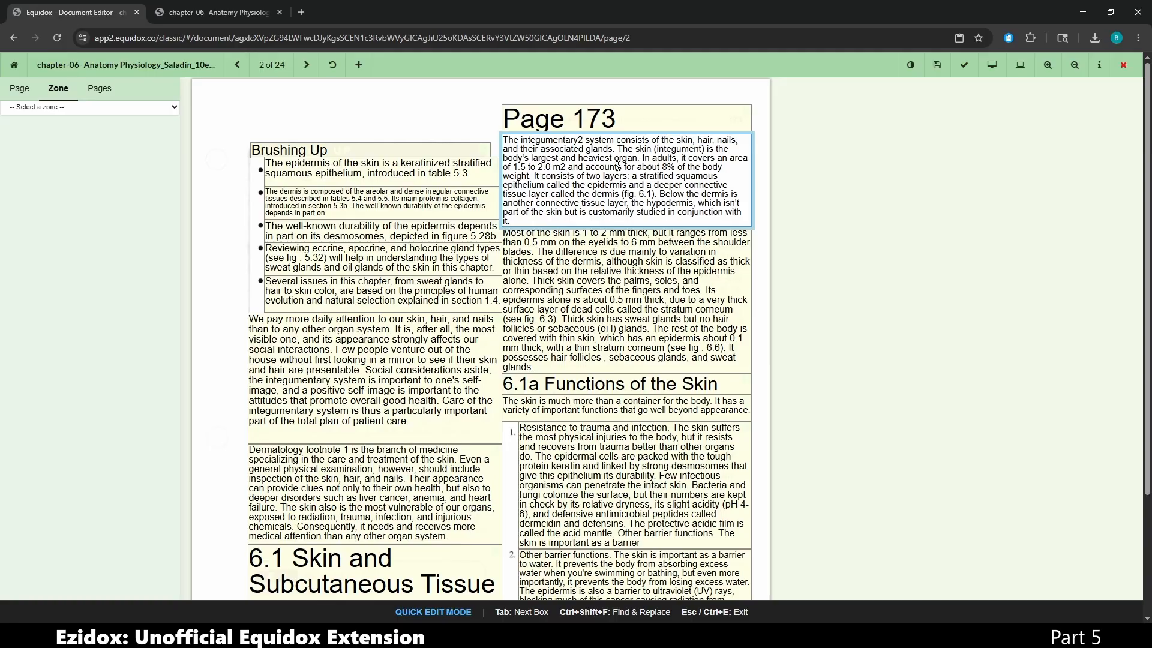
pyautogui.write('footnote')
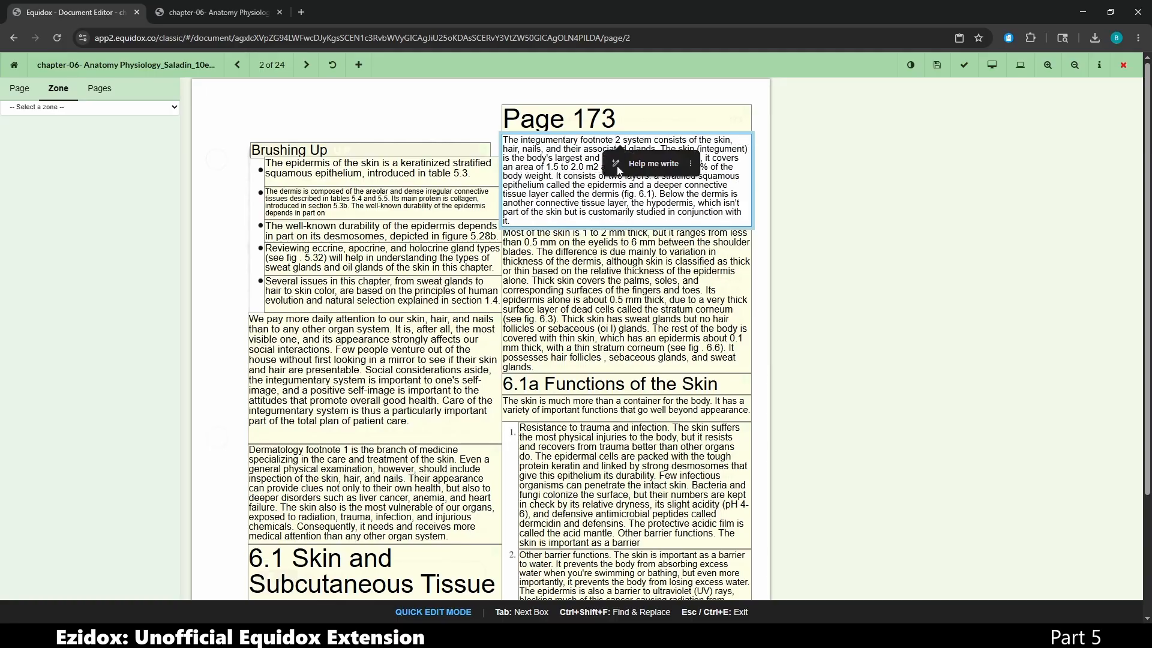
# Remove the stray space from "(oi l)" in the skin thickness paragraph so it reads "(oil)".
pyautogui.press('Tab')
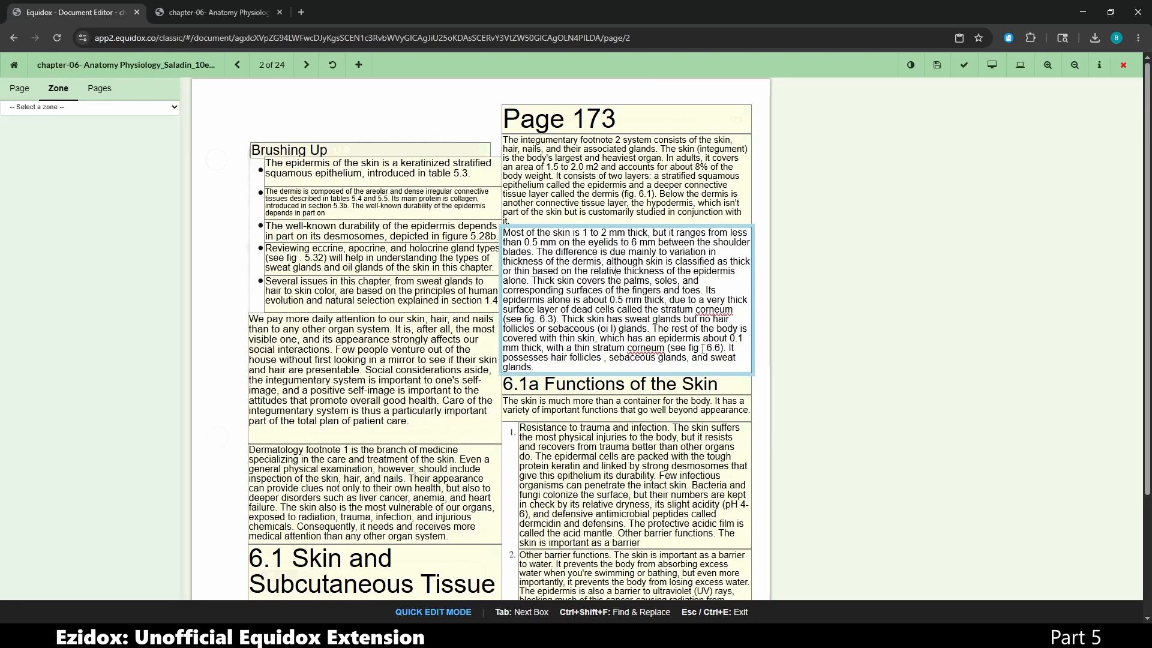
pyautogui.click(611, 329)
pyautogui.press('BackSpace')
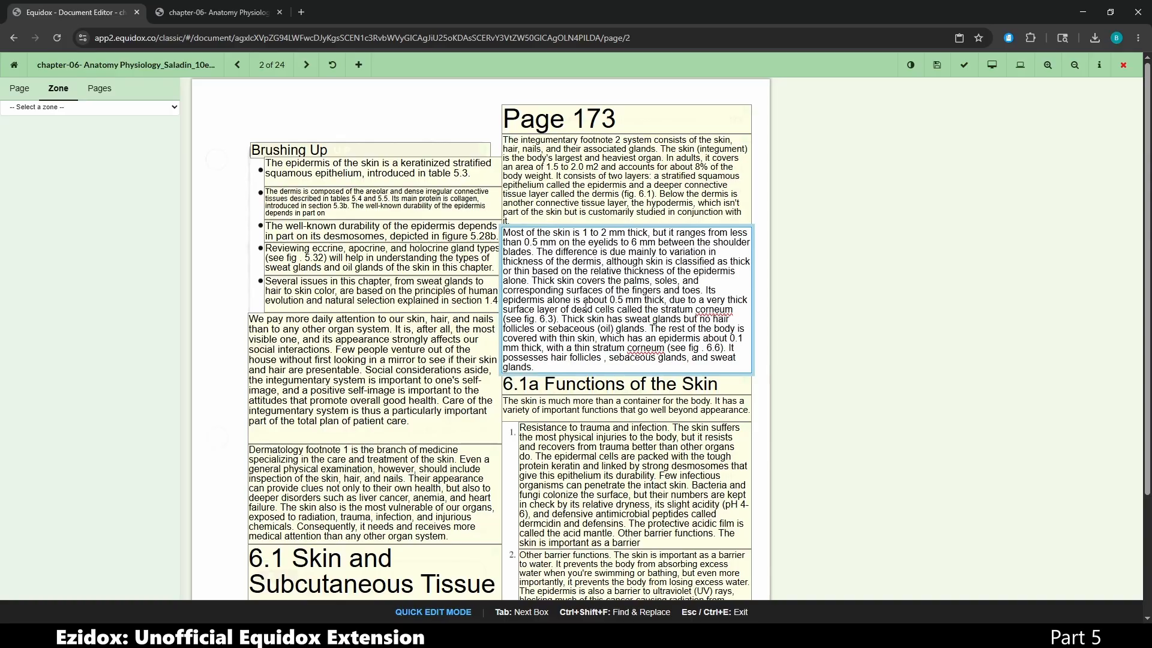
# Search the page for 2 again, check "m2" against the original, and change it to "m squared" in the integumentary system paragraph.
pyautogui.hotkey('ctrl', 'f')
pyautogui.write('2')
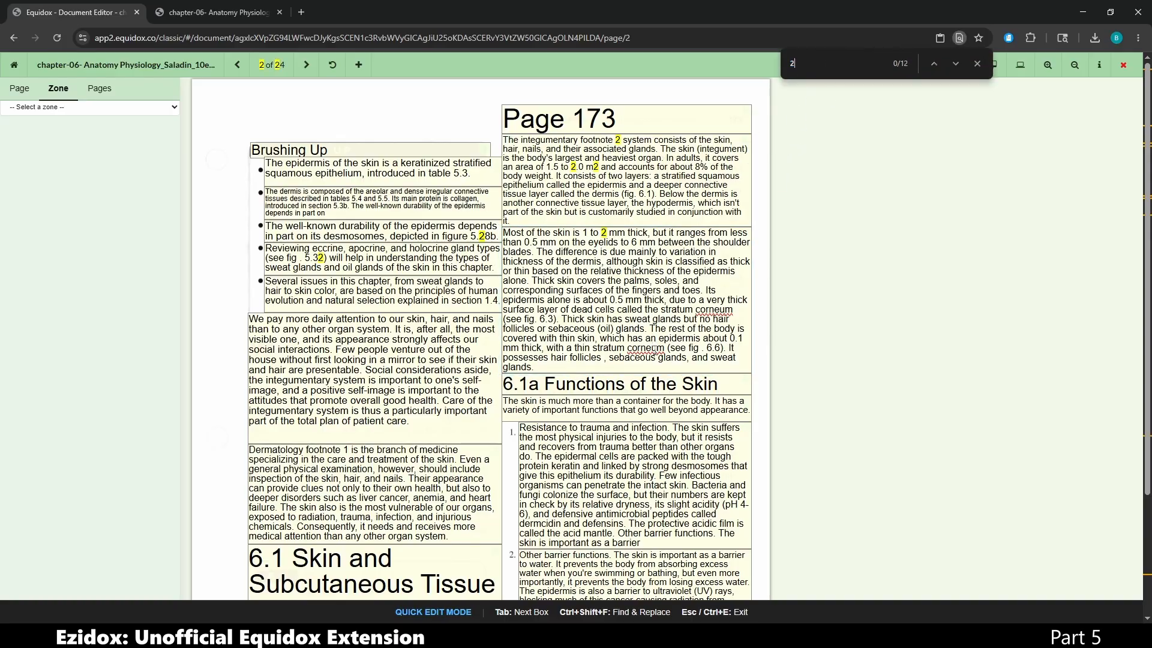
pyautogui.scroll(-2, 651, 347)
pyautogui.scroll(1, 643, 396)
pyautogui.scroll(1, 618, 384)
pyautogui.click(594, 167)
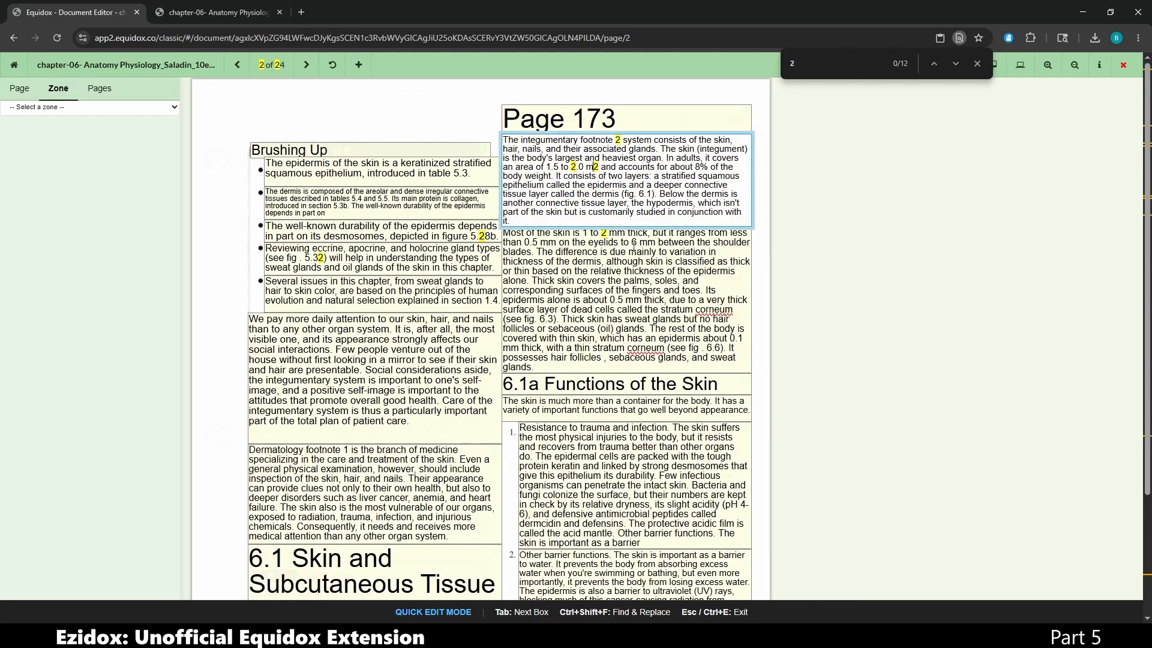
pyautogui.press('Escape')
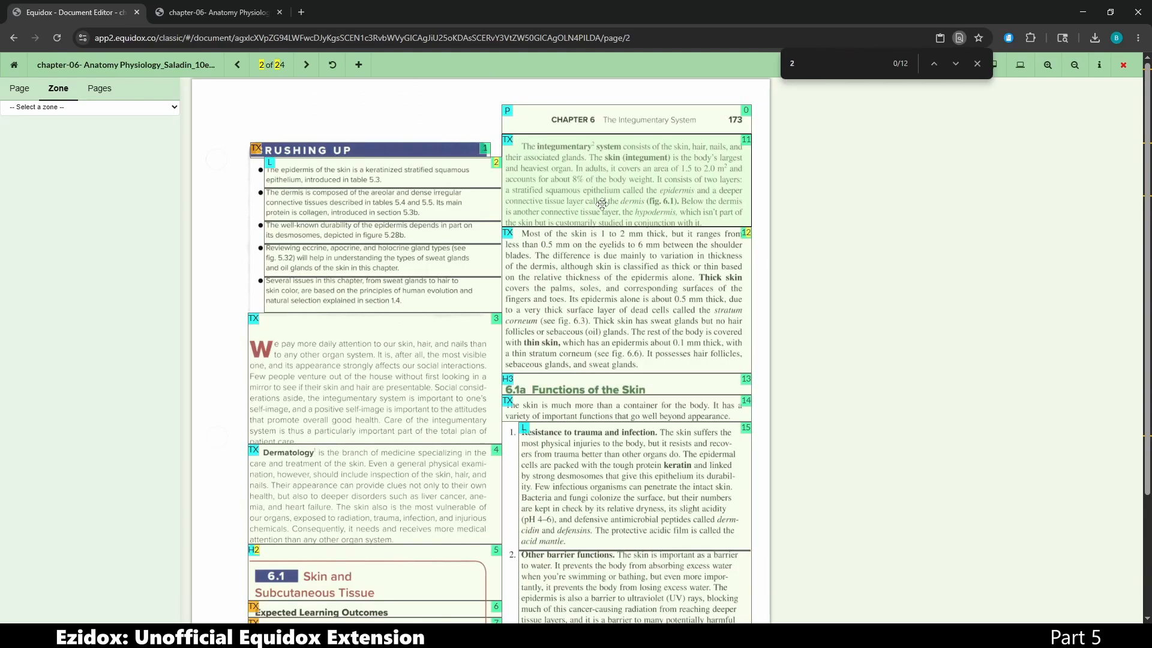
pyautogui.click(718, 169)
pyautogui.hotkey('ctrl', 'e')
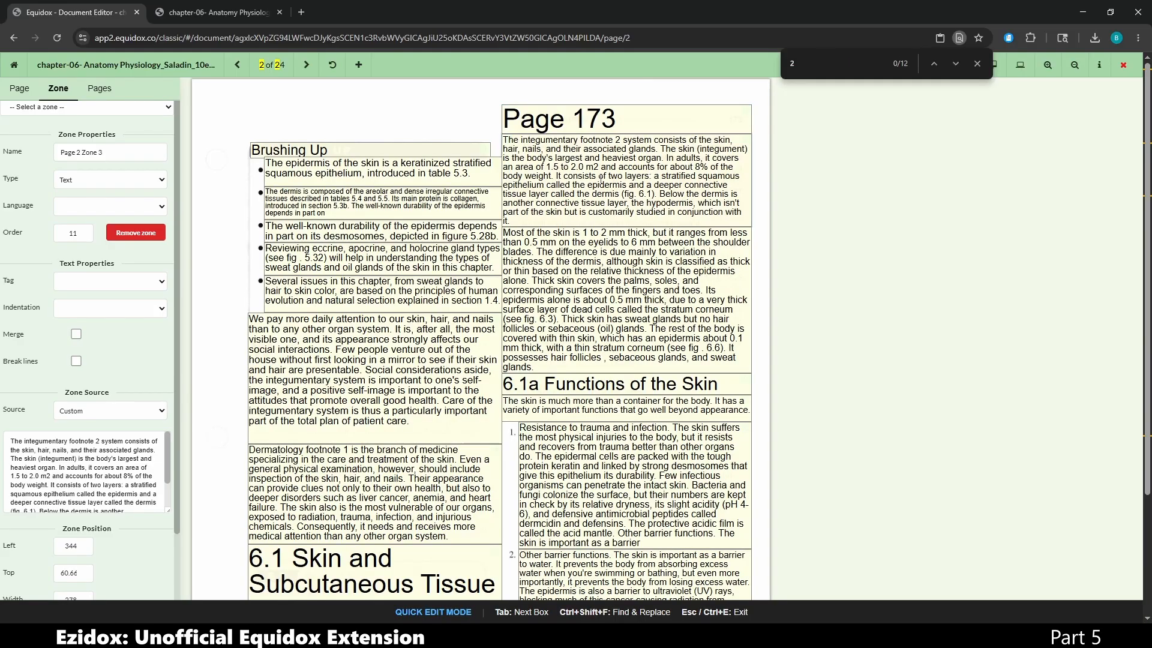
pyautogui.click(666, 165)
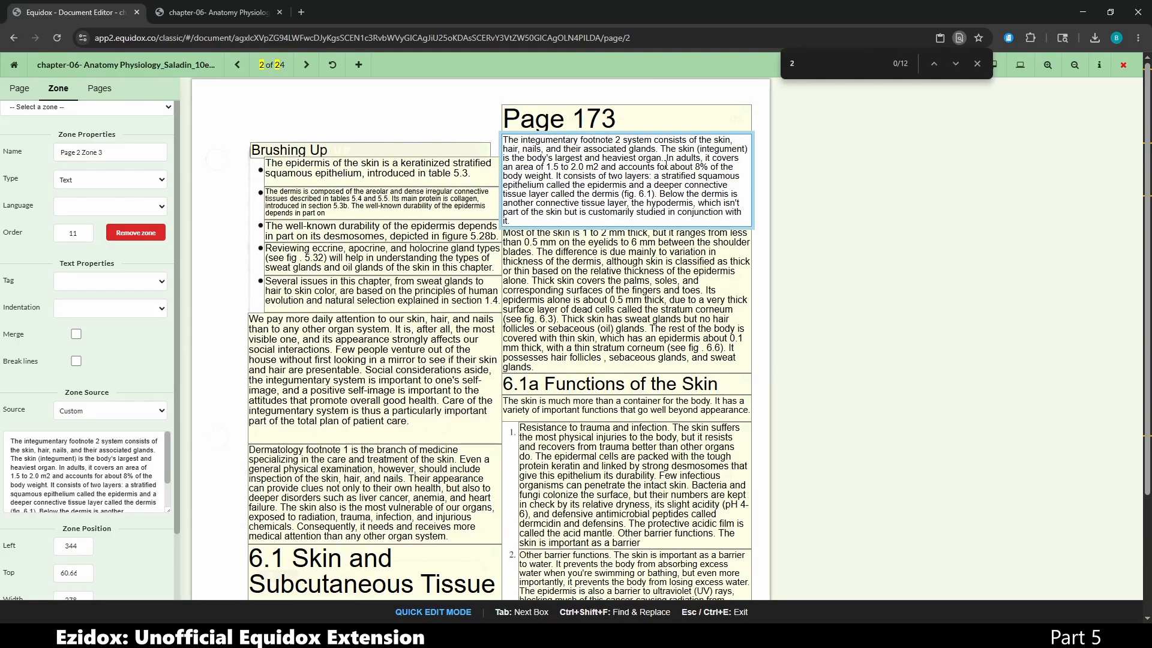
pyautogui.press('BackSpace')
pyautogui.write('square')
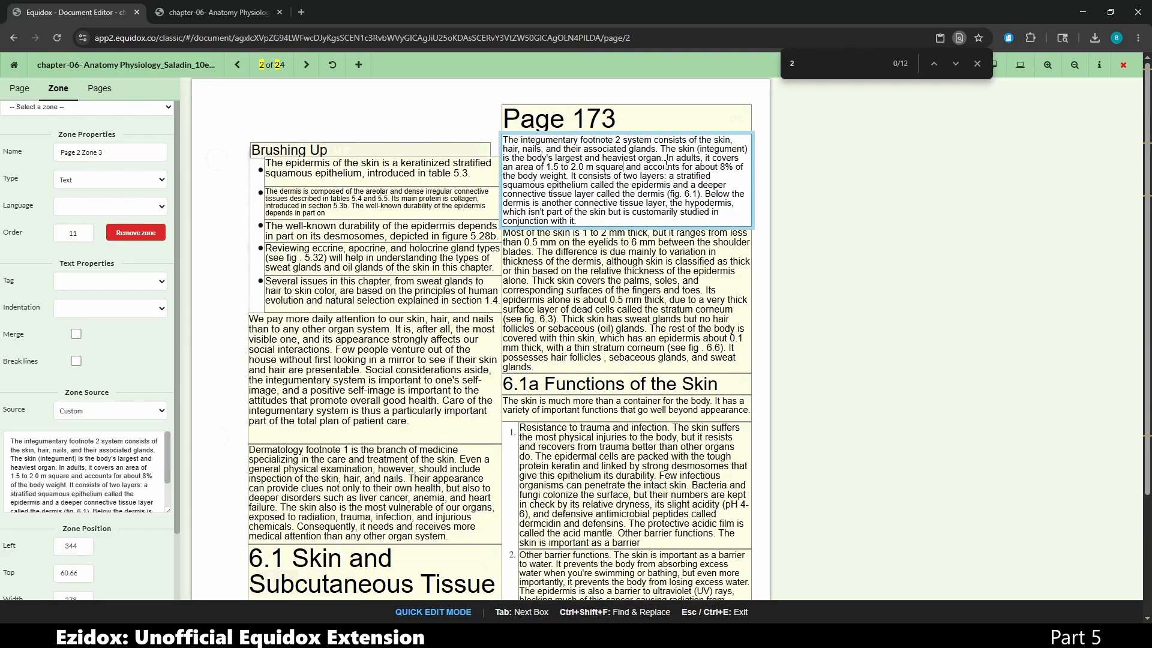
pyautogui.write('d')
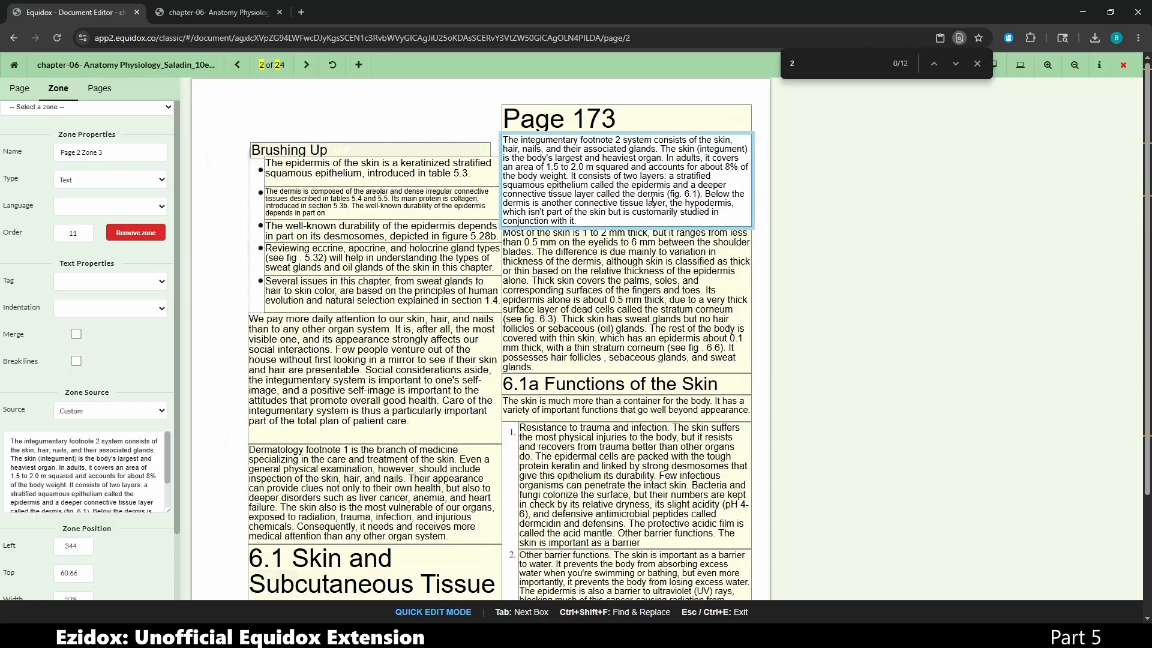
pyautogui.click(976, 64)
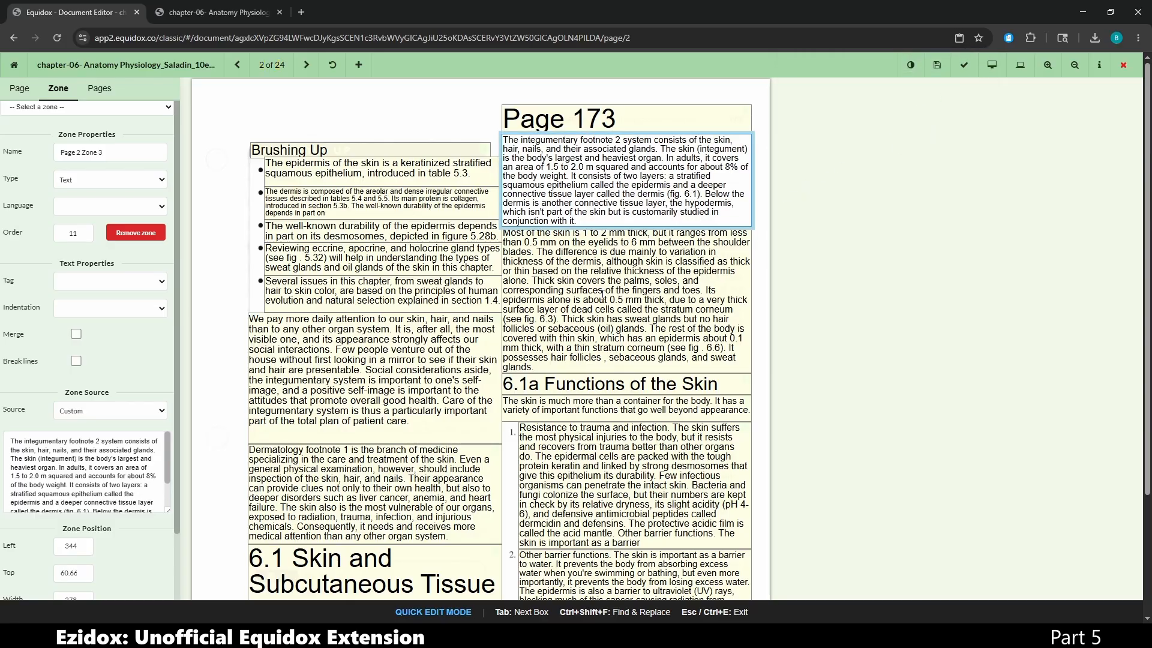
# Replace every "footnote" on the page with "fn" using Find & Replace in quick edit mode.
pyautogui.scroll(-10, 603, 294)
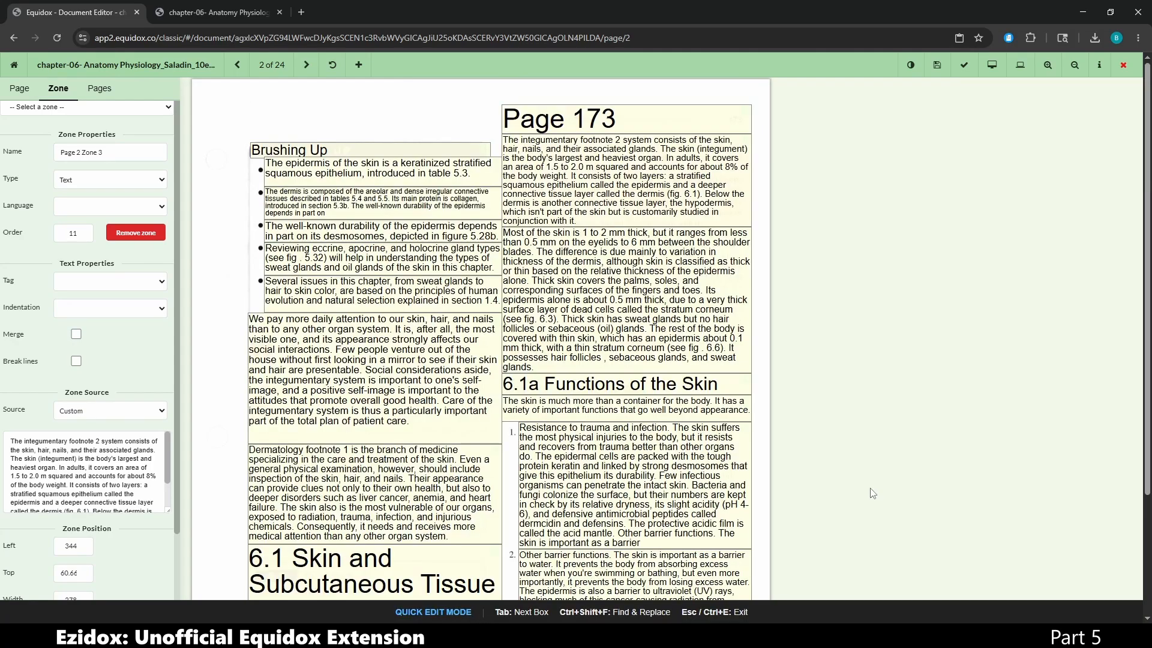
pyautogui.scroll(-1, 784, 503)
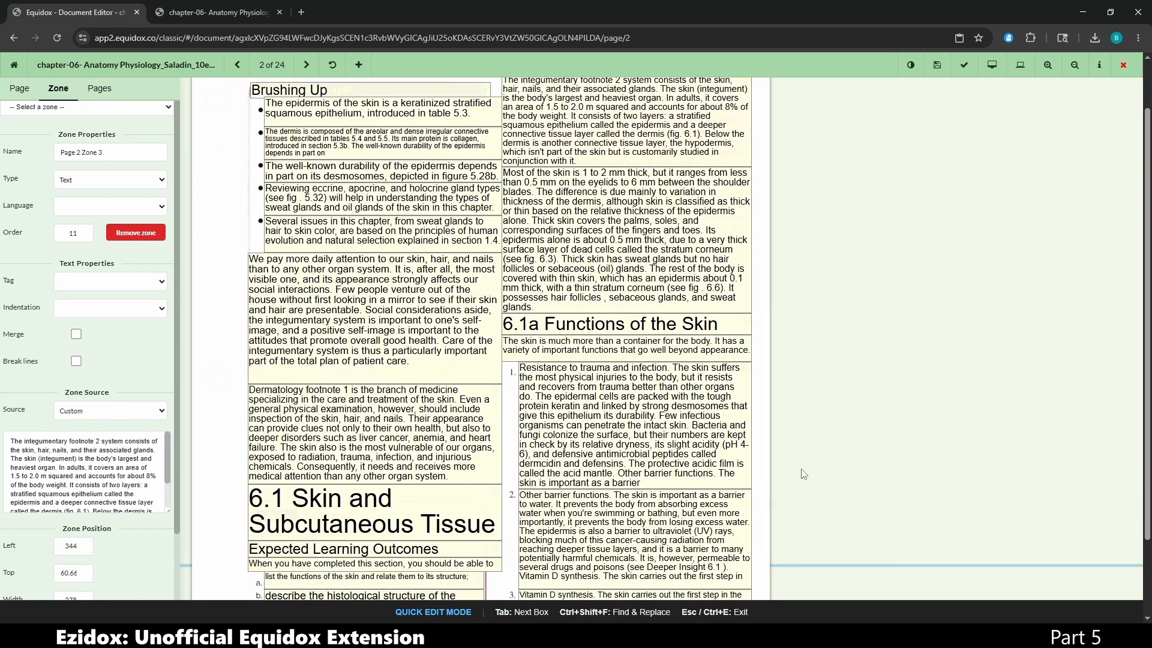
pyautogui.scroll(1, 809, 477)
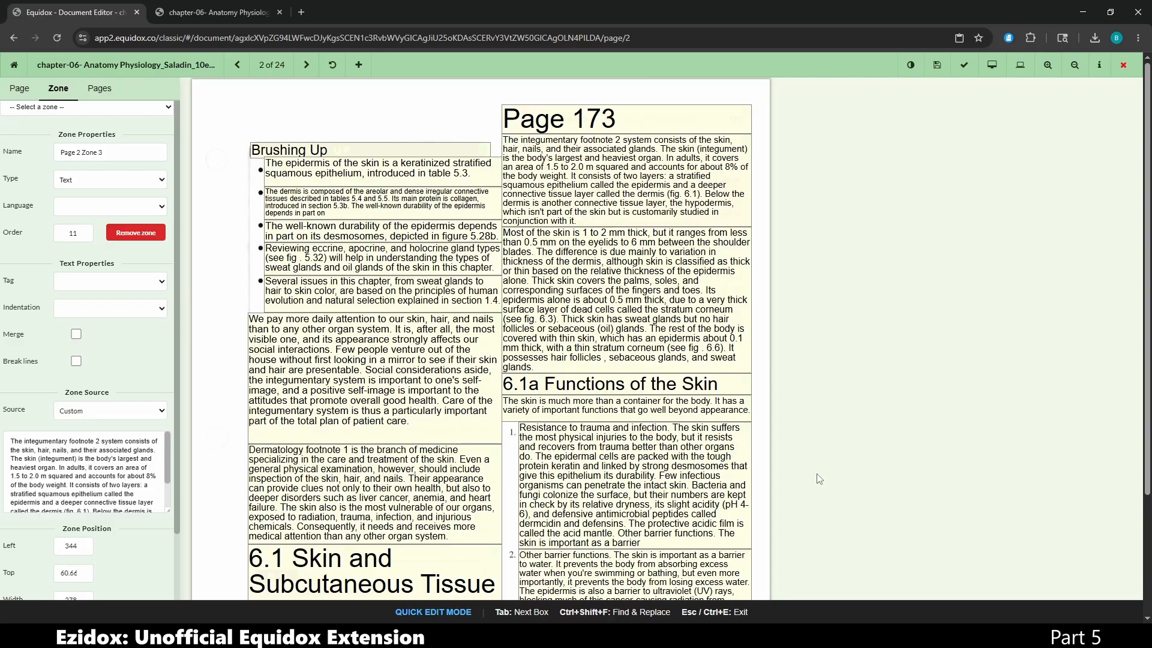
pyautogui.hotkey('ctrl', 'shift', 'f')
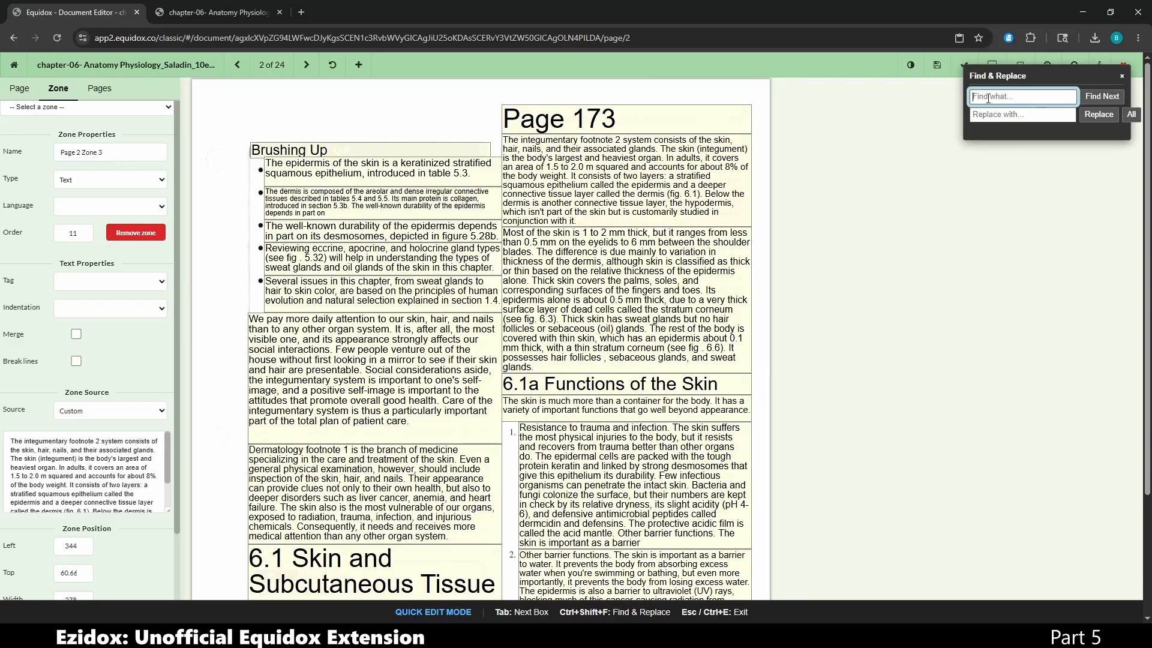
pyautogui.write('footnote')
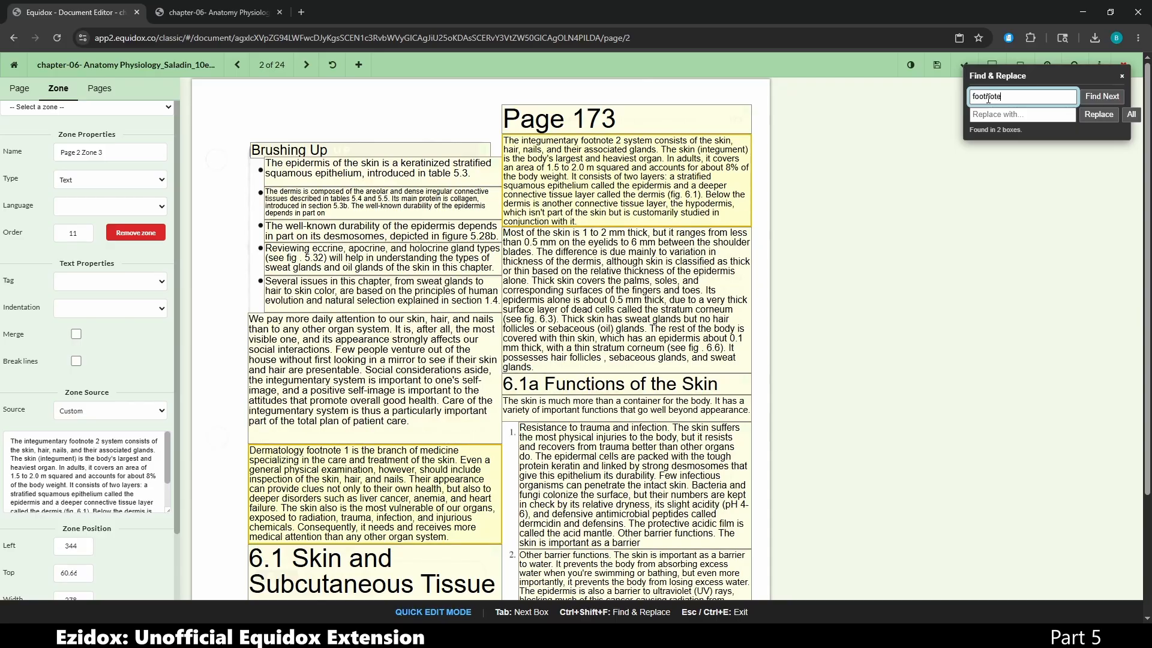
pyautogui.click(985, 116)
pyautogui.write('fn')
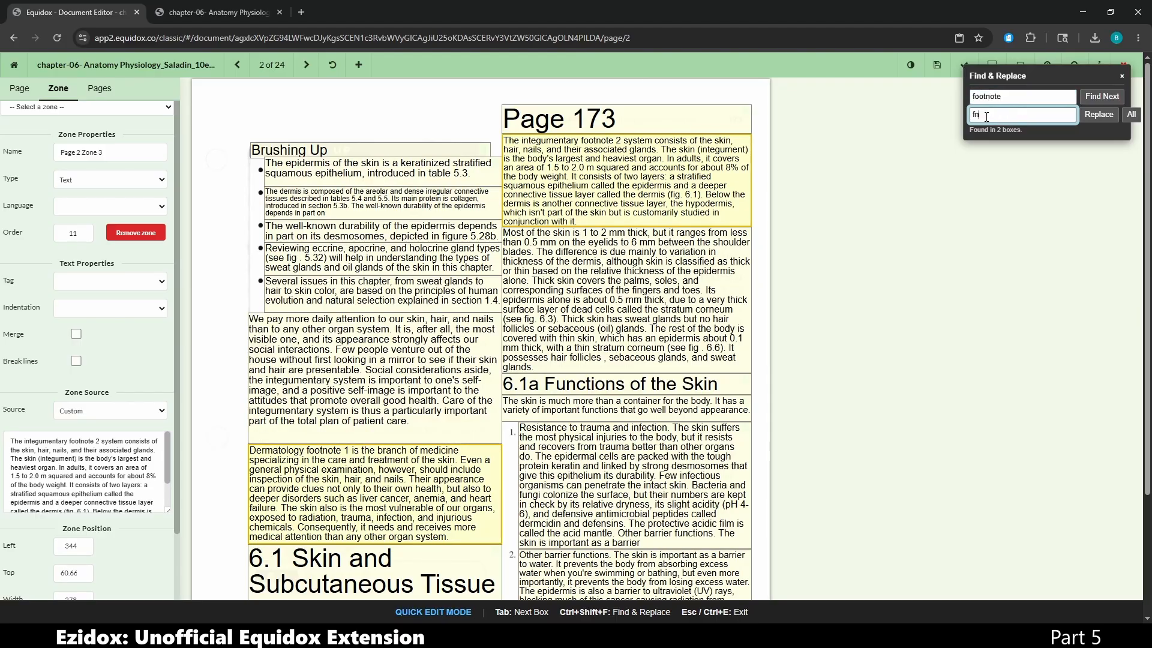
pyautogui.click(1131, 116)
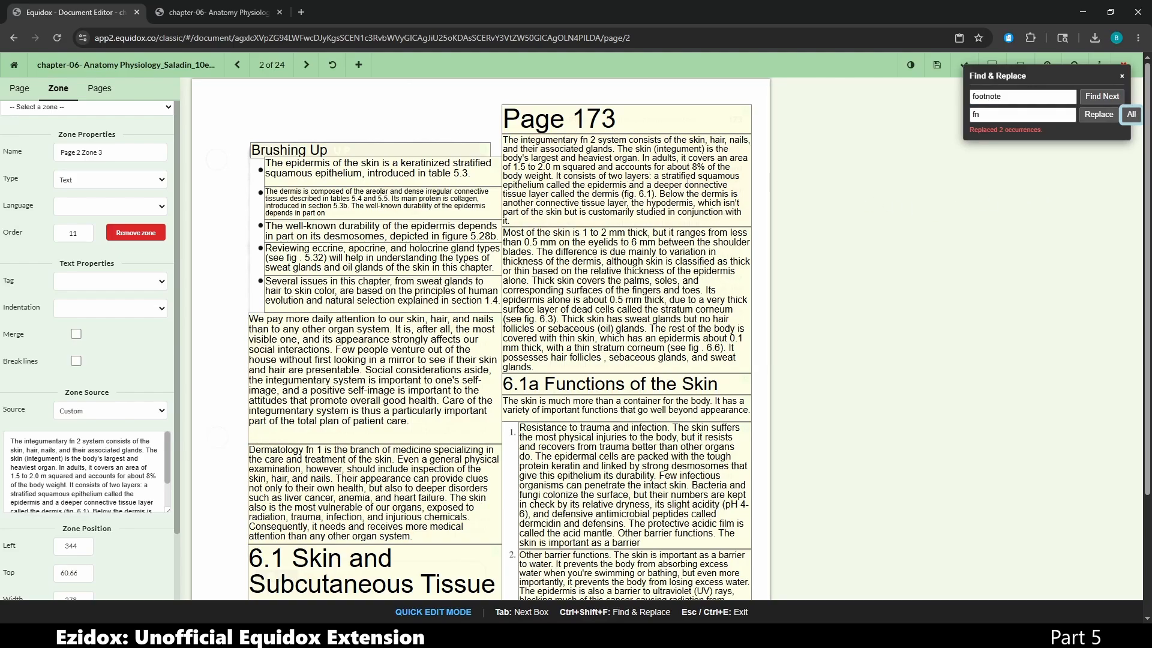
# Replace every "fn" on the page back with "footnote" and leave quick edit mode.
pyautogui.doubleClick(1009, 99)
pyautogui.write('fn')
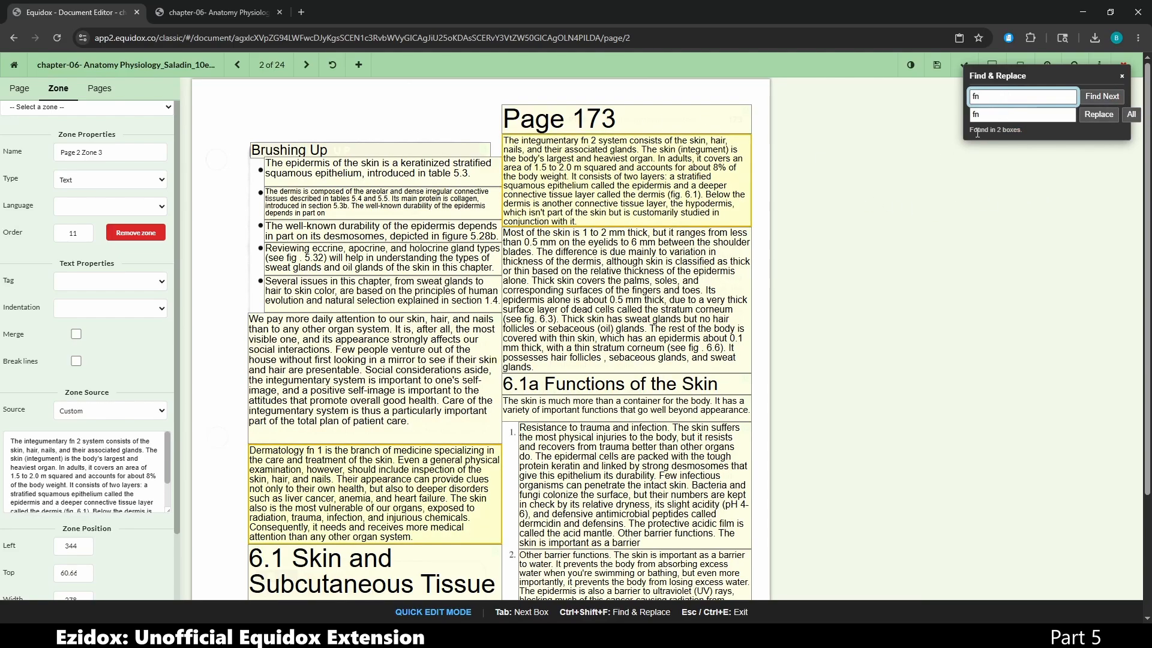
pyautogui.click(996, 117)
pyautogui.press('BackSpace')
pyautogui.write('=')
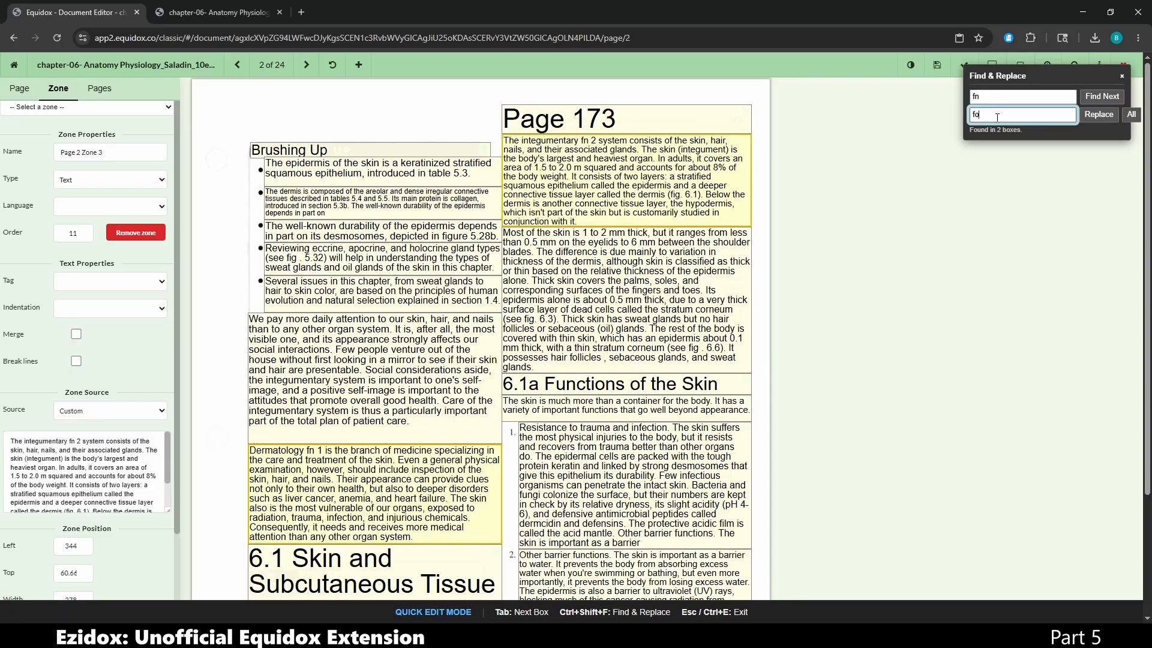
pyautogui.write('otnote')
pyautogui.click(1130, 116)
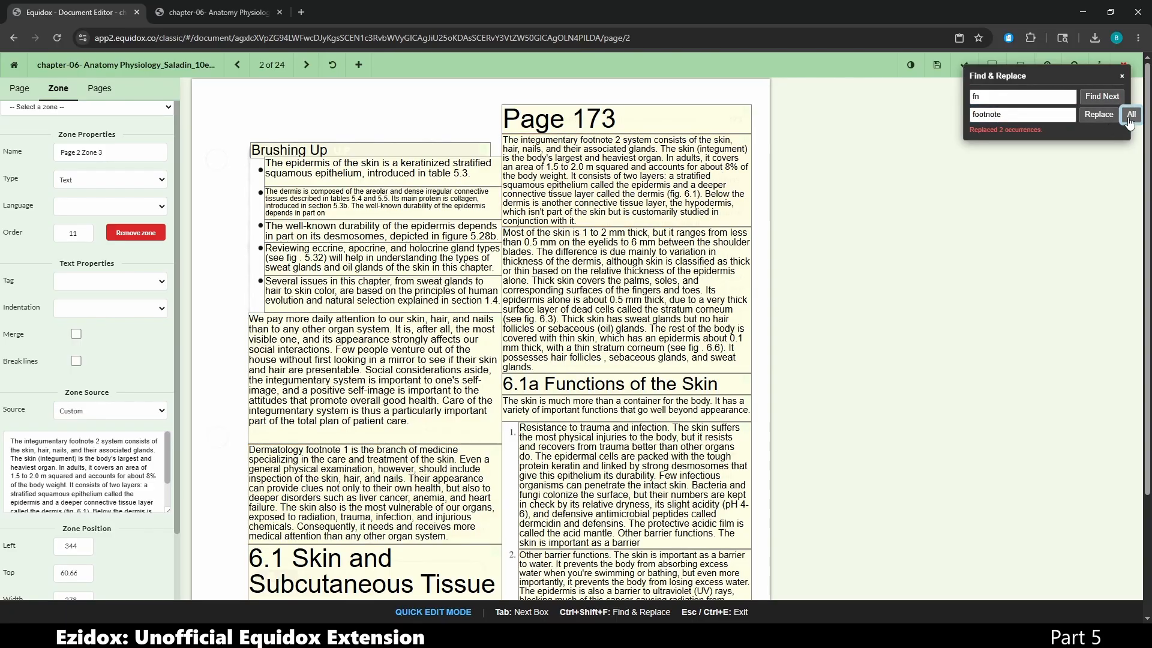
pyautogui.click(825, 418)
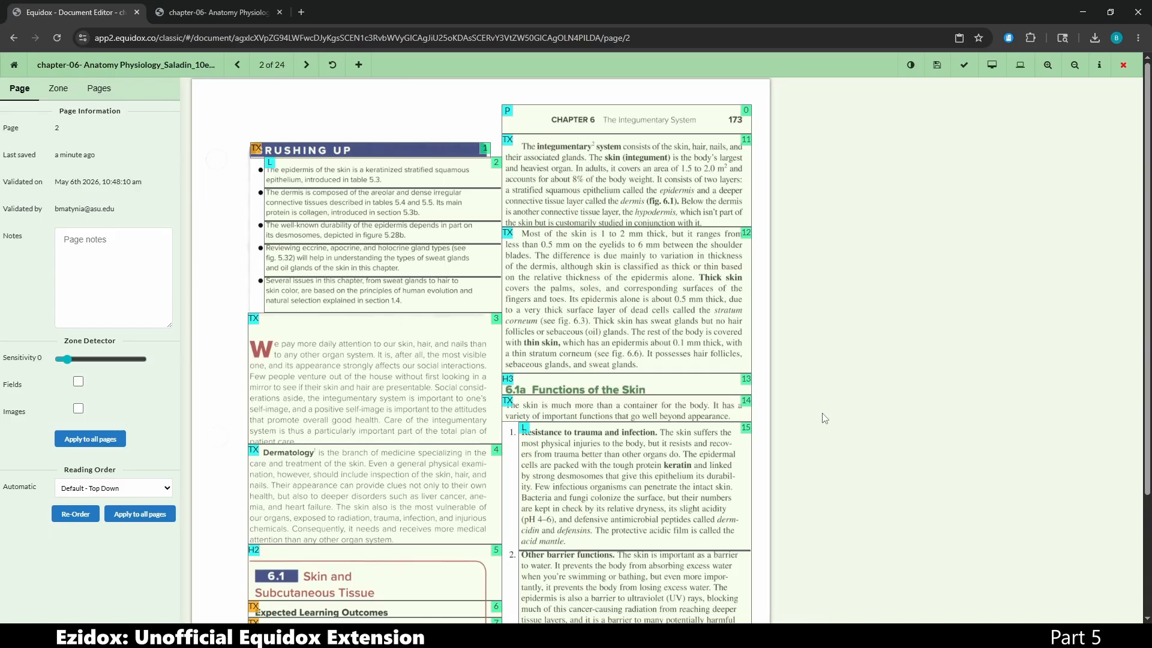
# Store "footnote" with a space on each side as item 1 of the extension's Quick Copy Menu, and copy it.
pyautogui.click(1008, 38)
pyautogui.scroll(-1, 934, 316)
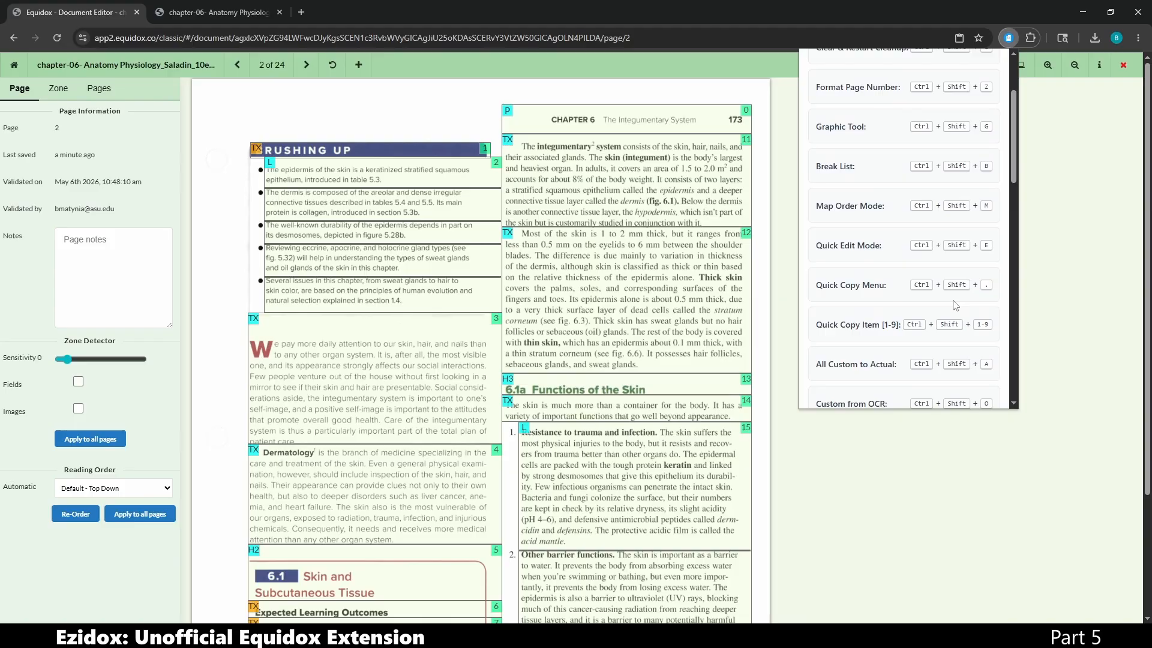
pyautogui.click(913, 445)
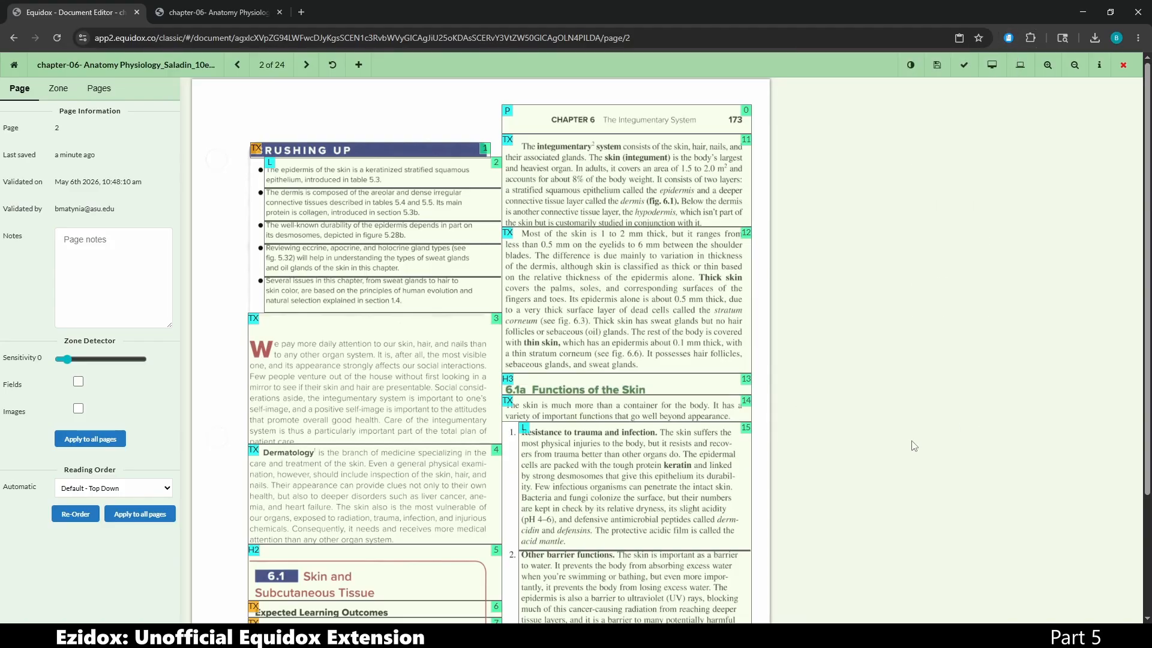
pyautogui.hotkey('alt', 'q')
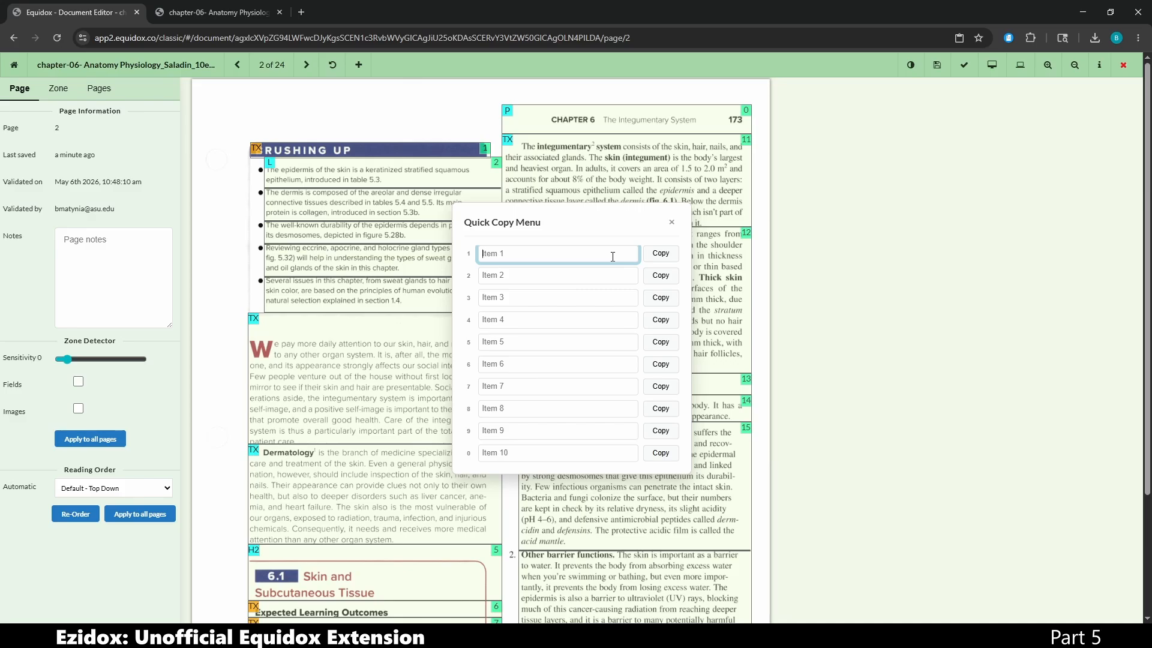
pyautogui.write('footnote')
pyautogui.click(660, 253)
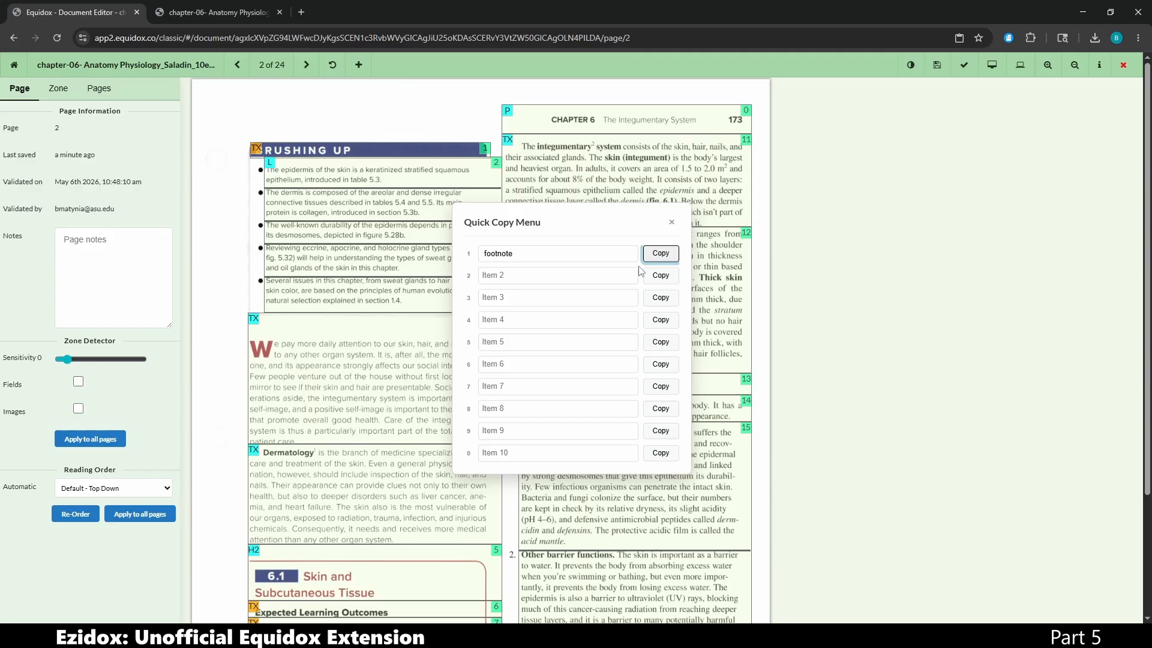
pyautogui.click(671, 222)
# In quick edit mode, paste the copied "footnote" between "Dermatology" and "1" so the paragraph opens with "Dermatology footnote 1".
pyautogui.scroll(-3, 529, 458)
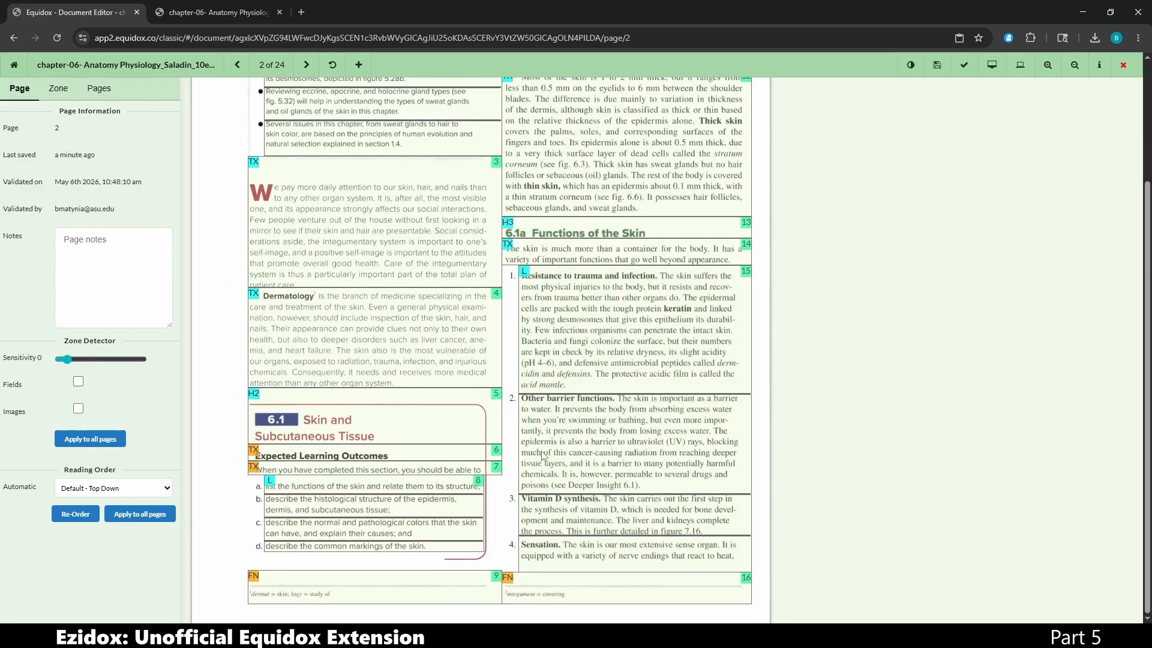
pyautogui.hotkey('ctrl', 'e')
pyautogui.scroll(3, 306, 444)
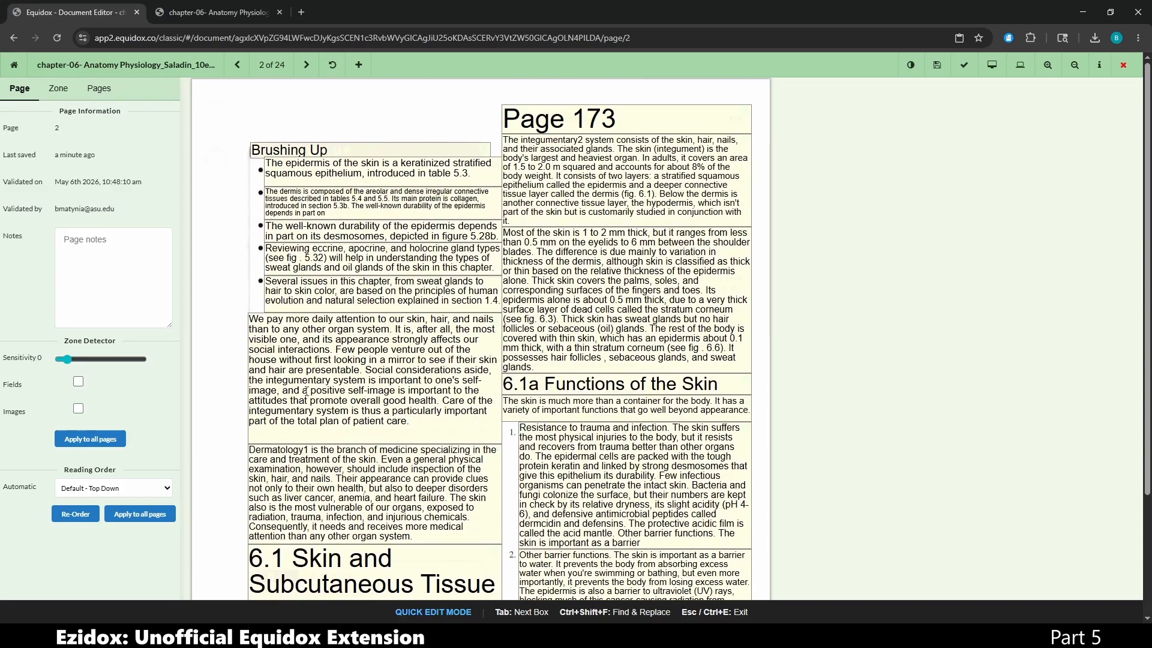
pyautogui.click(323, 444)
pyautogui.click(306, 448)
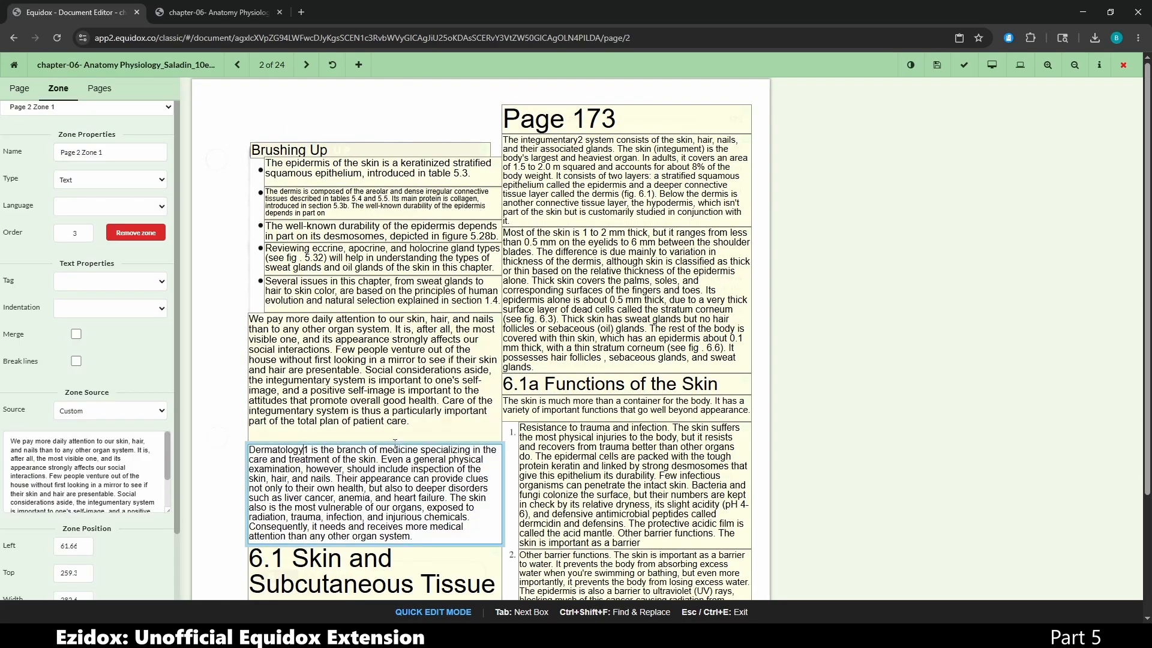
pyautogui.write('footnote')
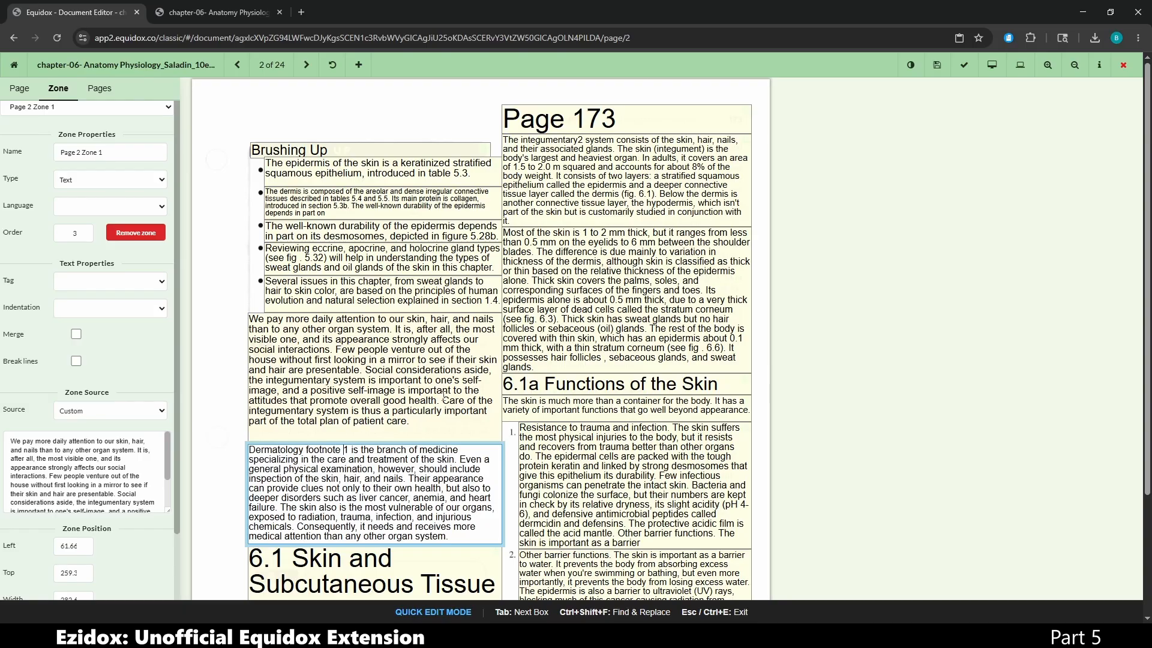
pyautogui.moveTo(404, 370); pyautogui.dragTo(324, 330)
pyautogui.press('BackSpace')
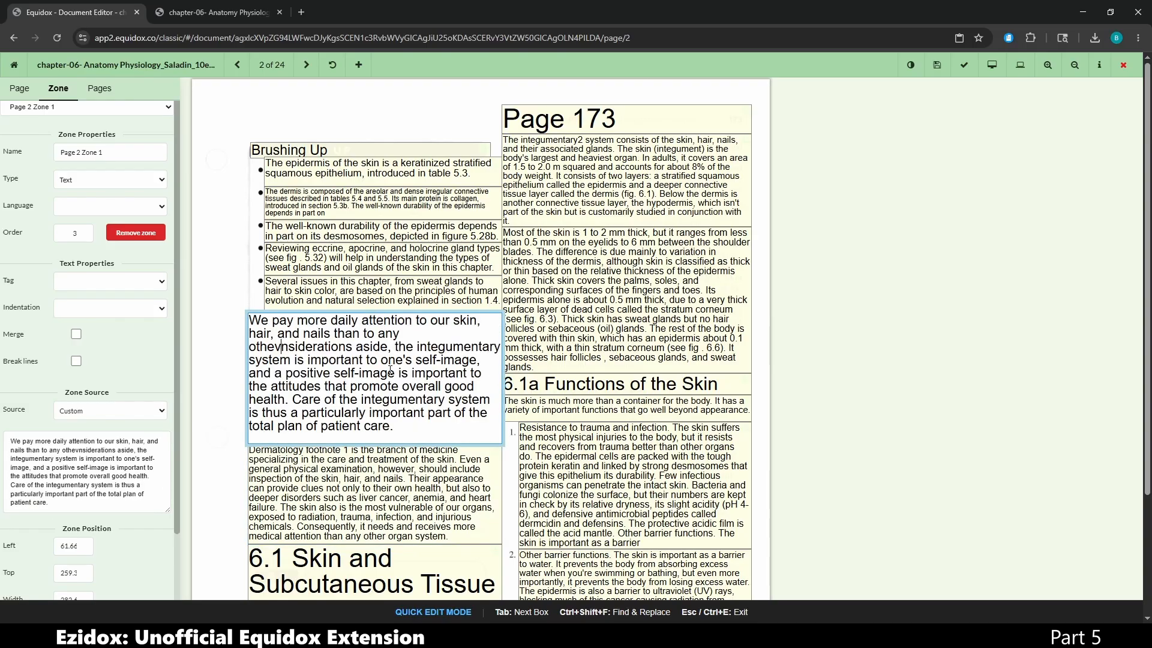
pyautogui.hotkey('ctrl', 'z')
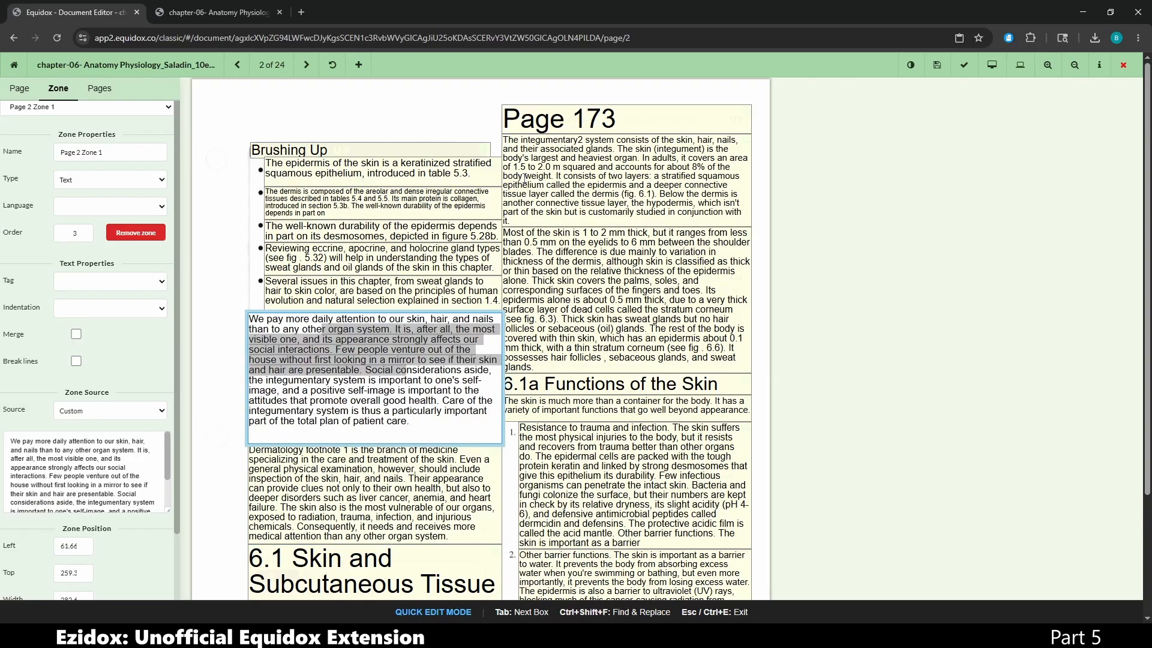
# Copy "footnote" from the Quick Copy Menu, paste it between "integumentary" and "2" in the first page 173 paragraph, and exit quick edit mode.
pyautogui.click(564, 166)
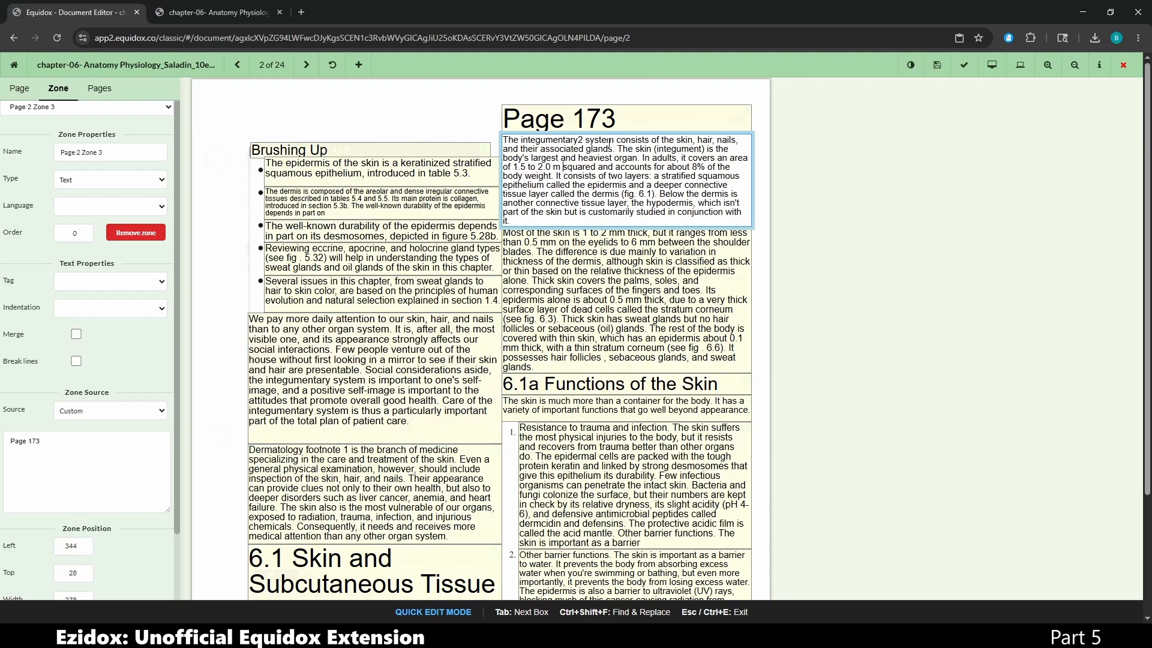
pyautogui.hotkey('ctrl', 'shift', 'c')
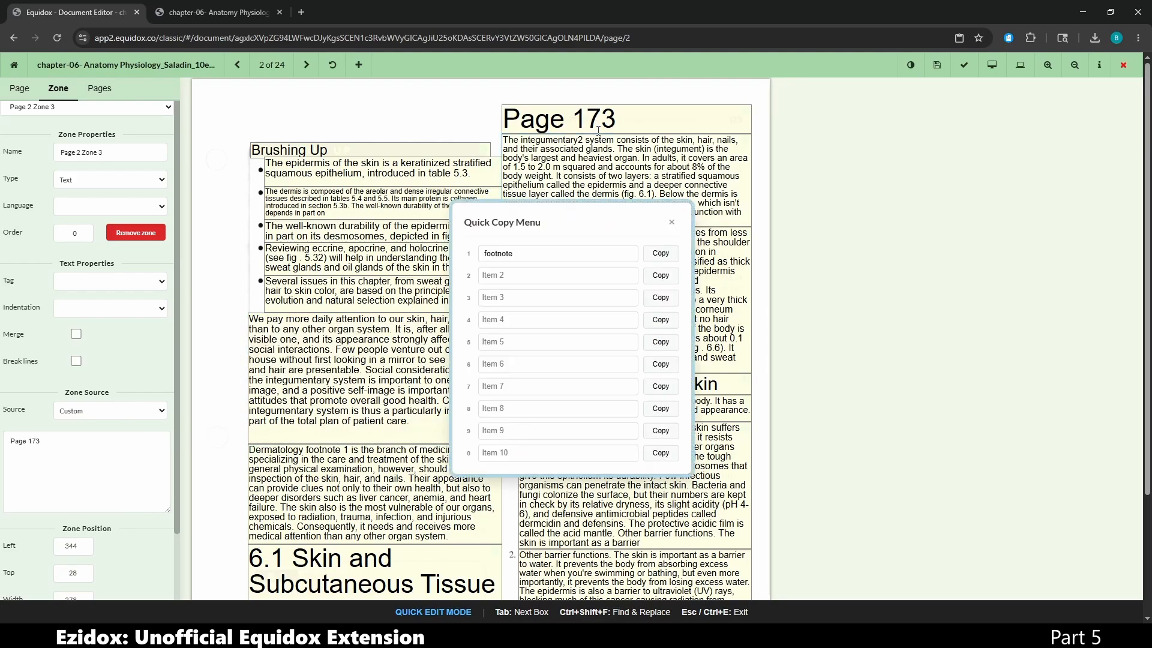
pyautogui.click(663, 254)
pyautogui.click(673, 223)
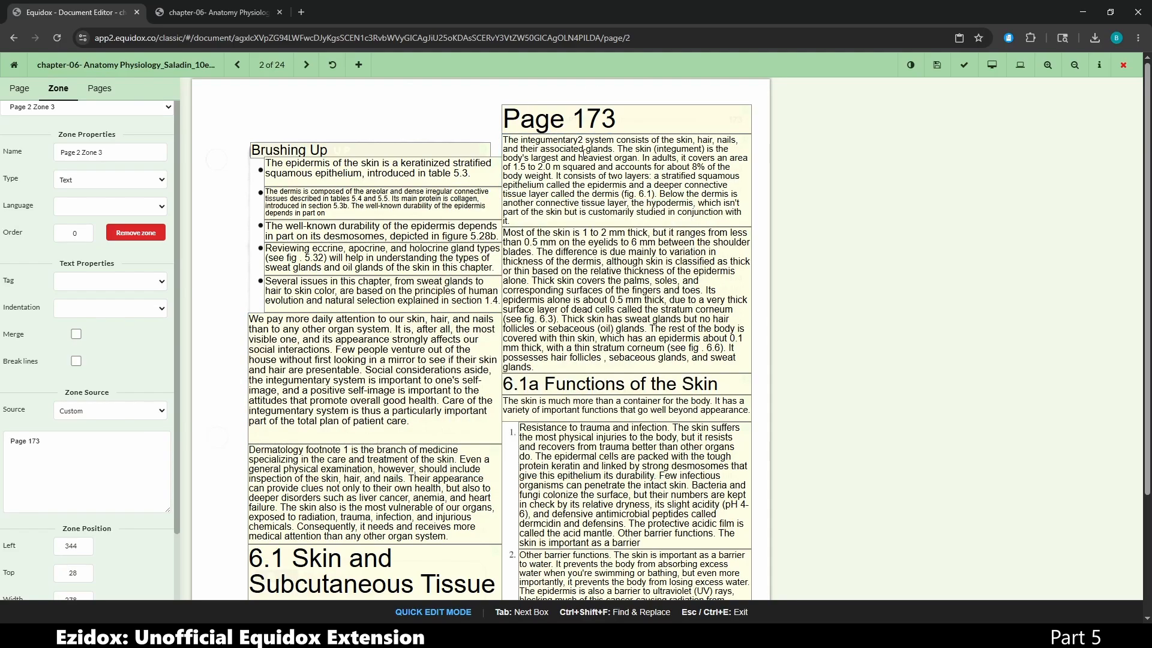
pyautogui.click(578, 141)
pyautogui.hotkey('ctrl', 'v')
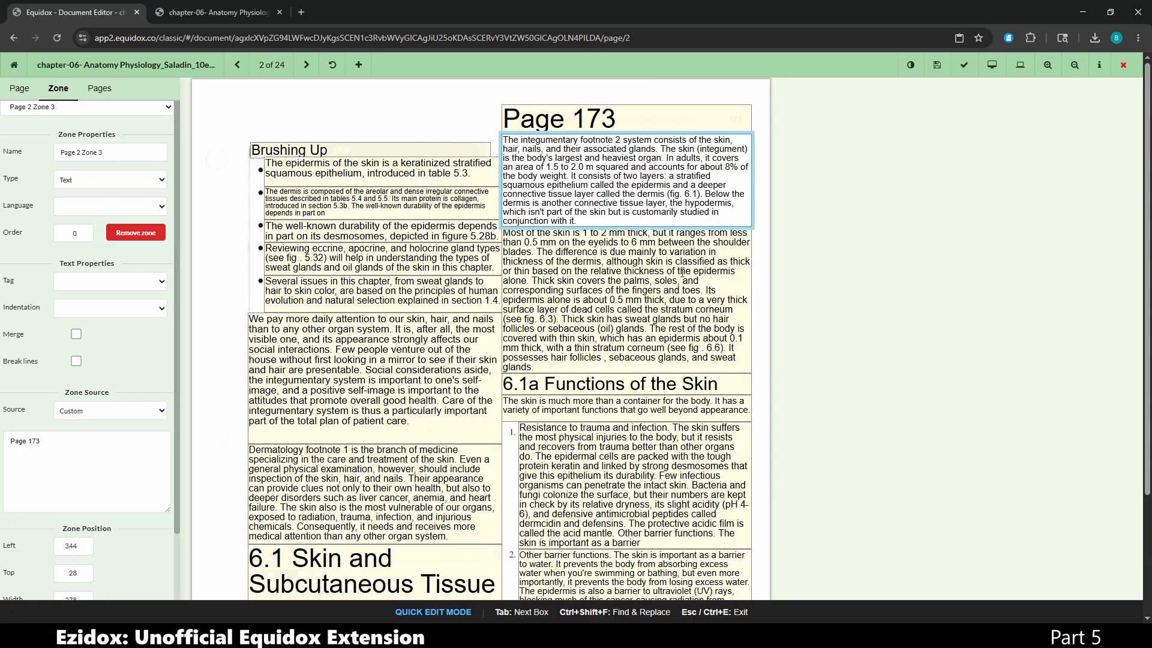
pyautogui.press('Escape')
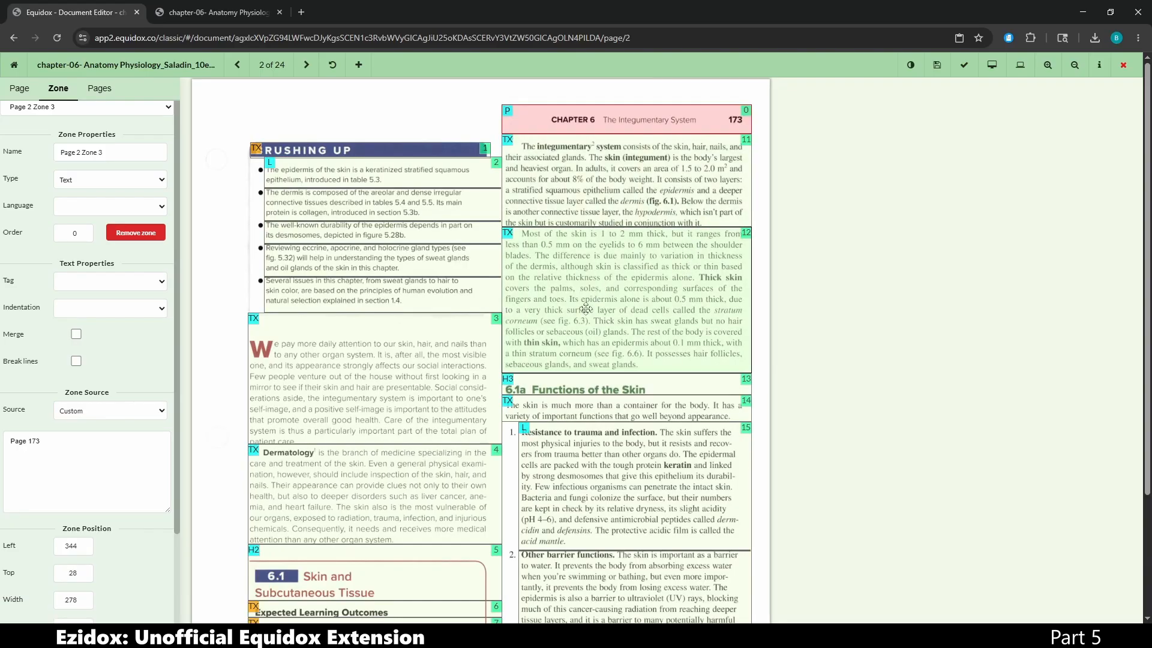
# Add "[blank]" as item 2 of the Quick Copy Menu and close the menu.
pyautogui.scroll(-1, 606, 430)
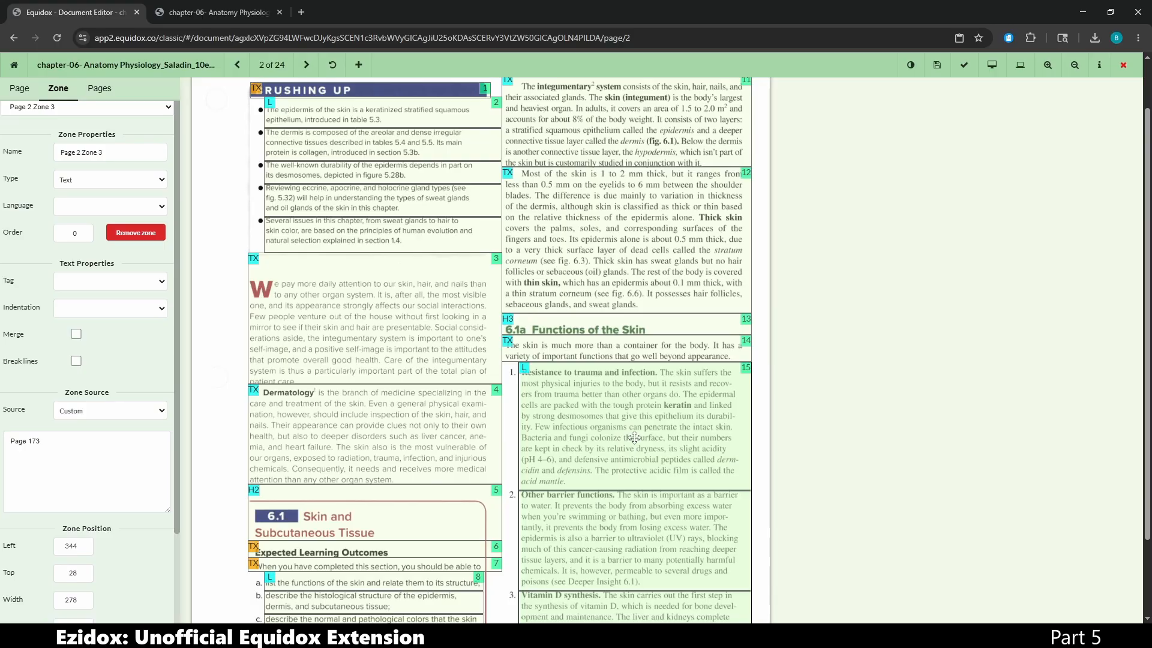
pyautogui.hotkey('alt', 'c')
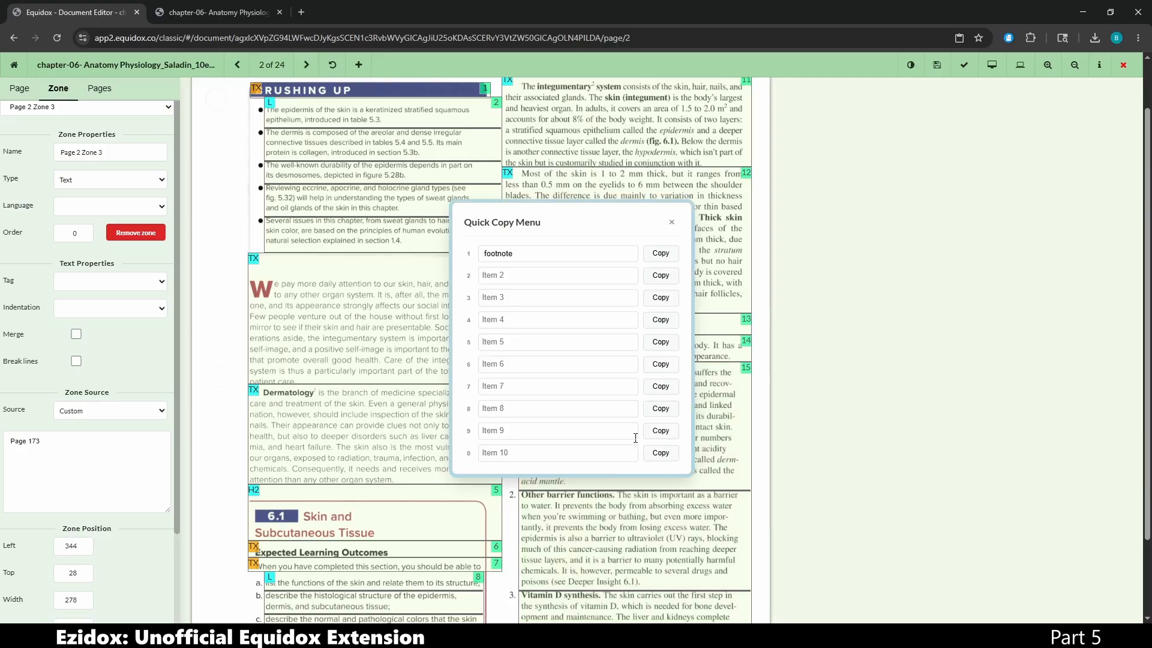
pyautogui.click(550, 277)
pyautogui.write('[blank')
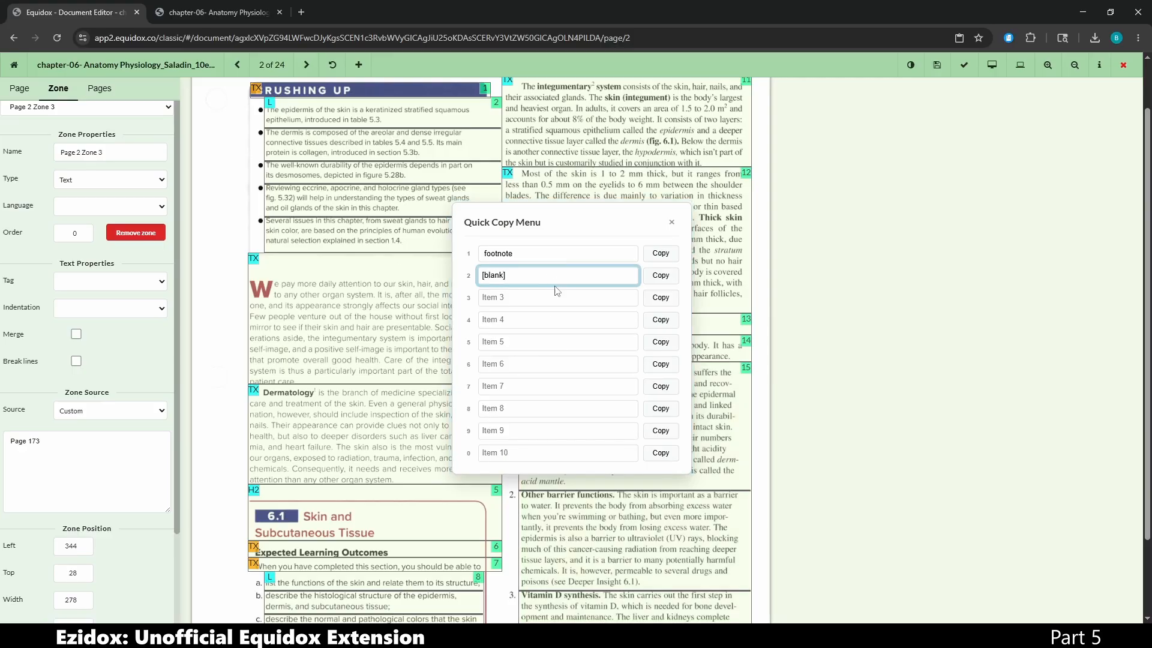
pyautogui.click(555, 293)
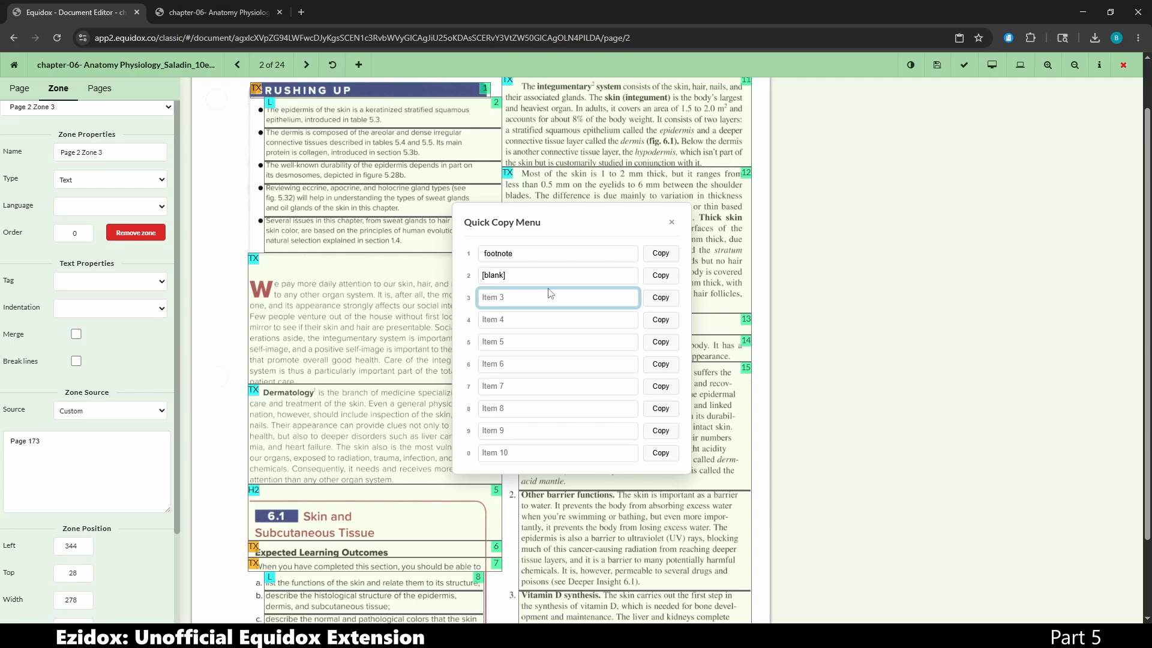
pyautogui.click(671, 222)
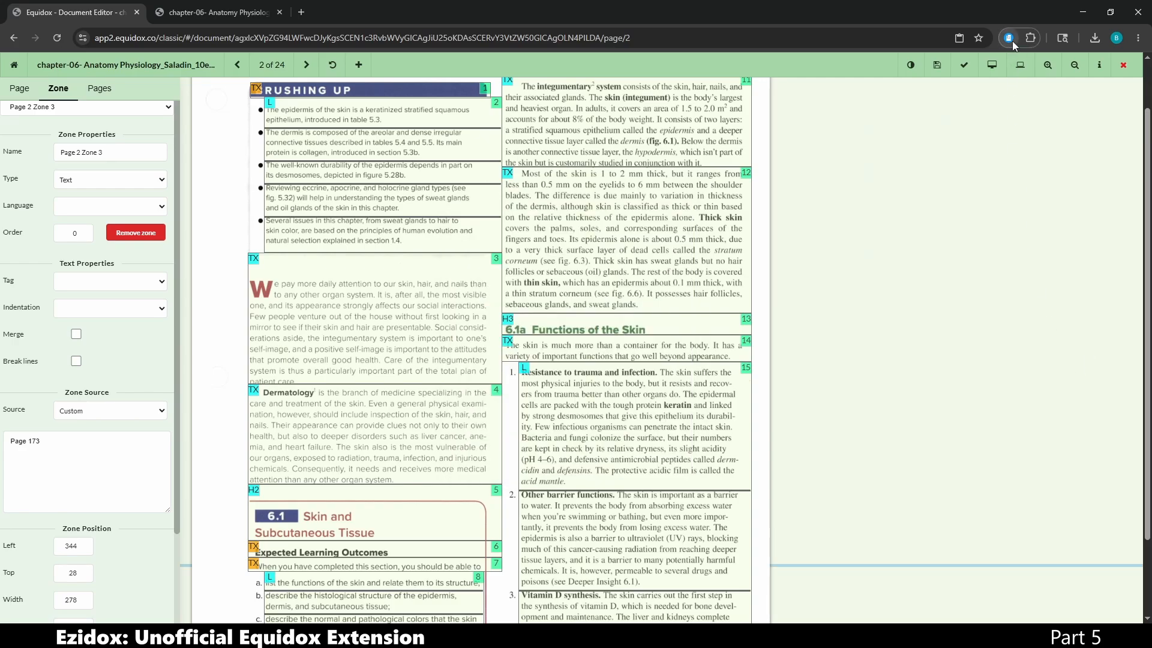
# Look up the Quick Copy shortcuts in the extension's shortcut list and review the saved Quick Copy items.
pyautogui.click(1007, 38)
pyautogui.scroll(-3, 955, 282)
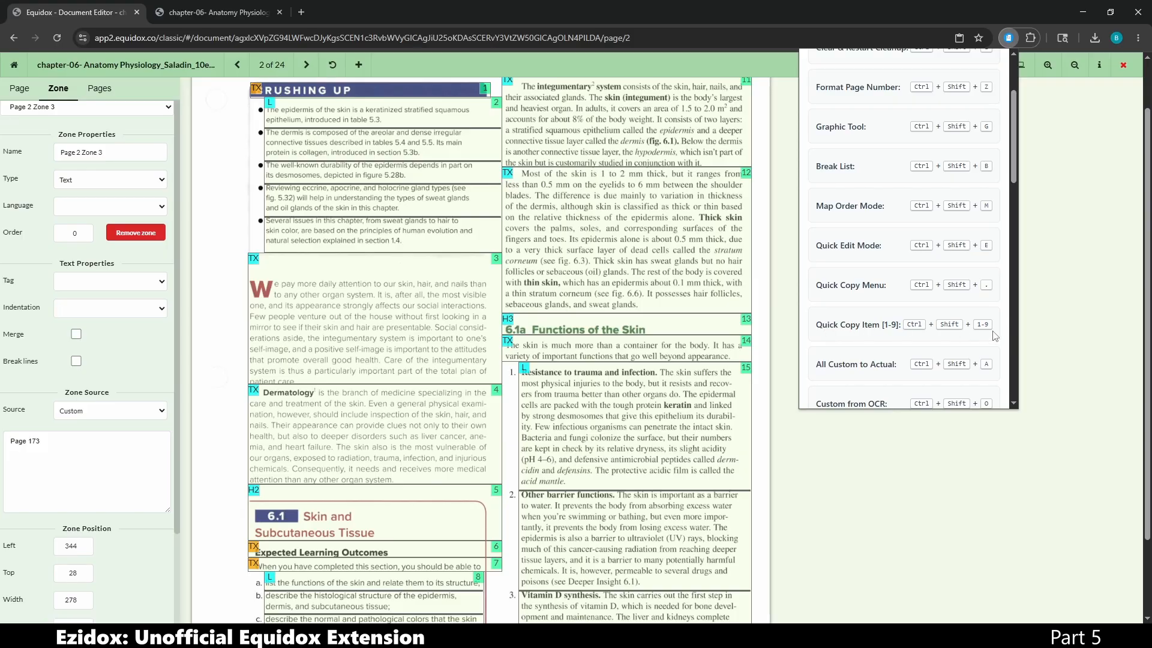
pyautogui.click(1030, 337)
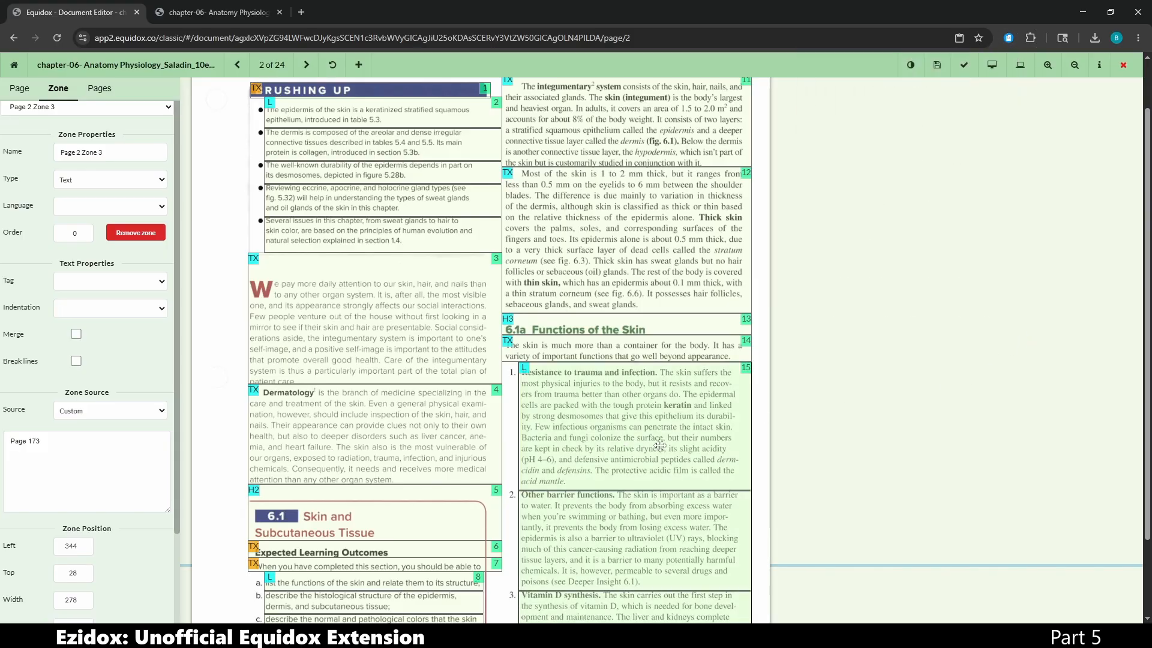
pyautogui.press('q')
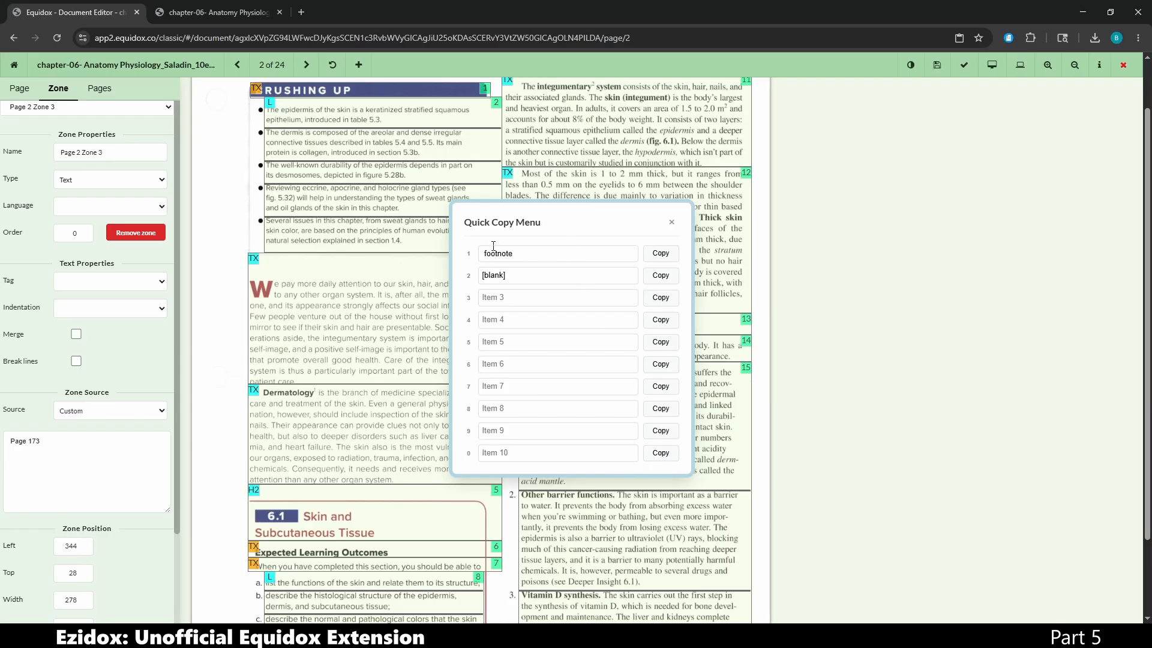
pyautogui.press('Escape')
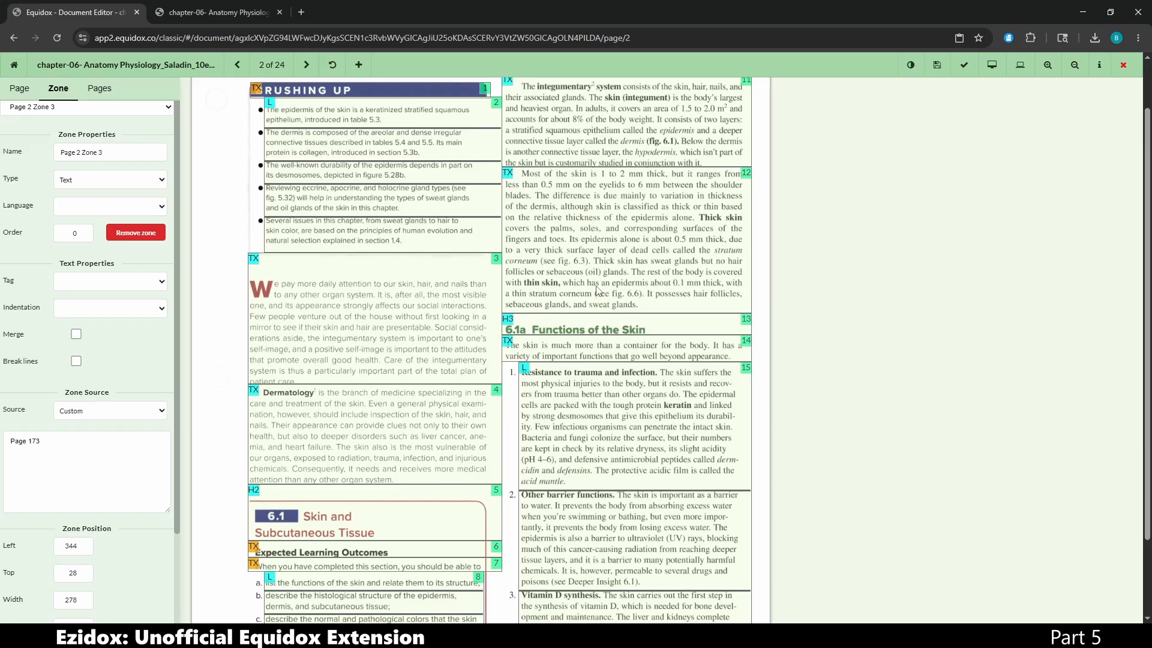
# Copy "[blank]" from Quick Copy item 2 and paste it after "Dermatology footnote 1" in quick edit mode.
pyautogui.click(427, 405)
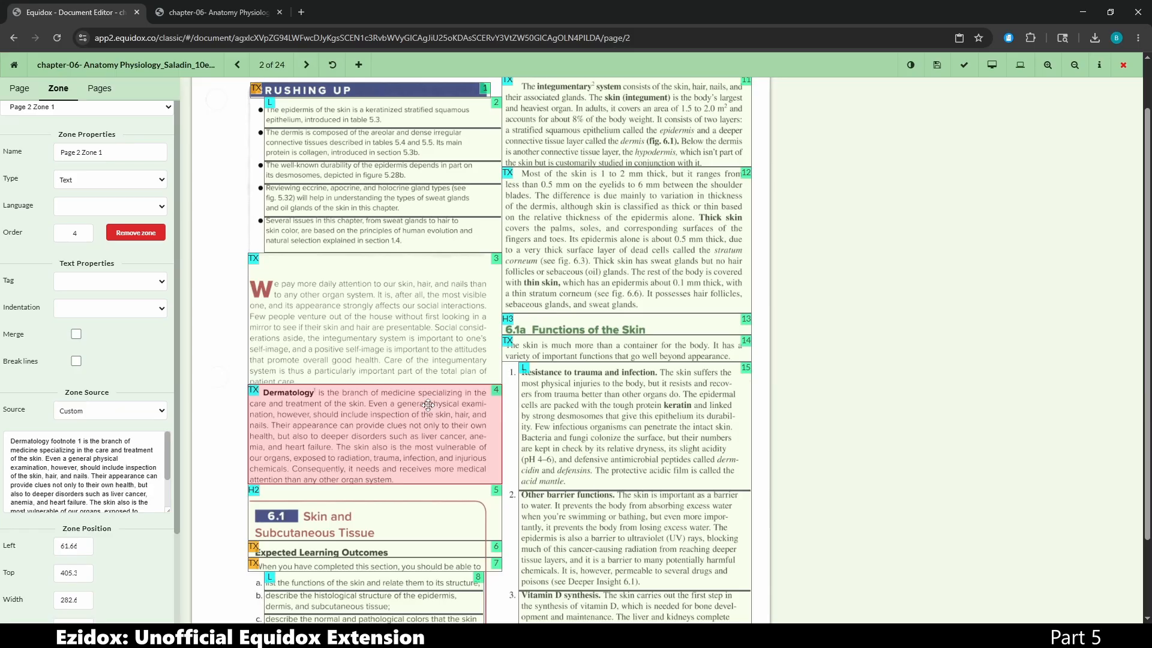
pyautogui.hotkey('alt', '1')
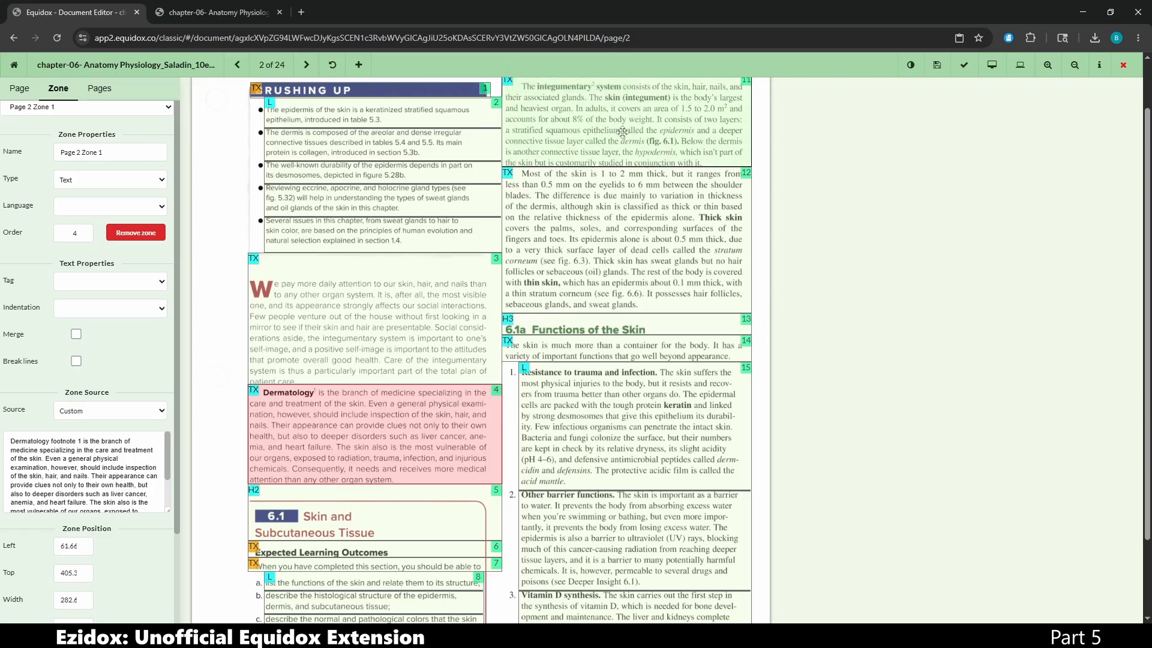
pyautogui.hotkey('alt', '2')
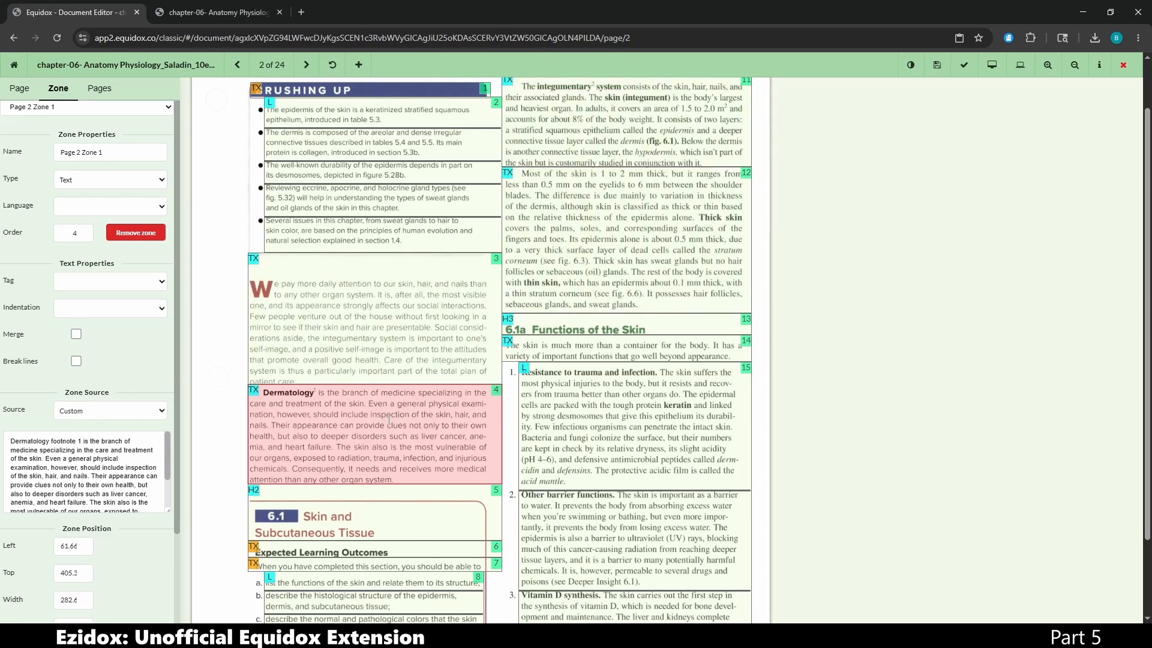
pyautogui.hotkey('ctrl', 'e')
pyautogui.click(348, 392)
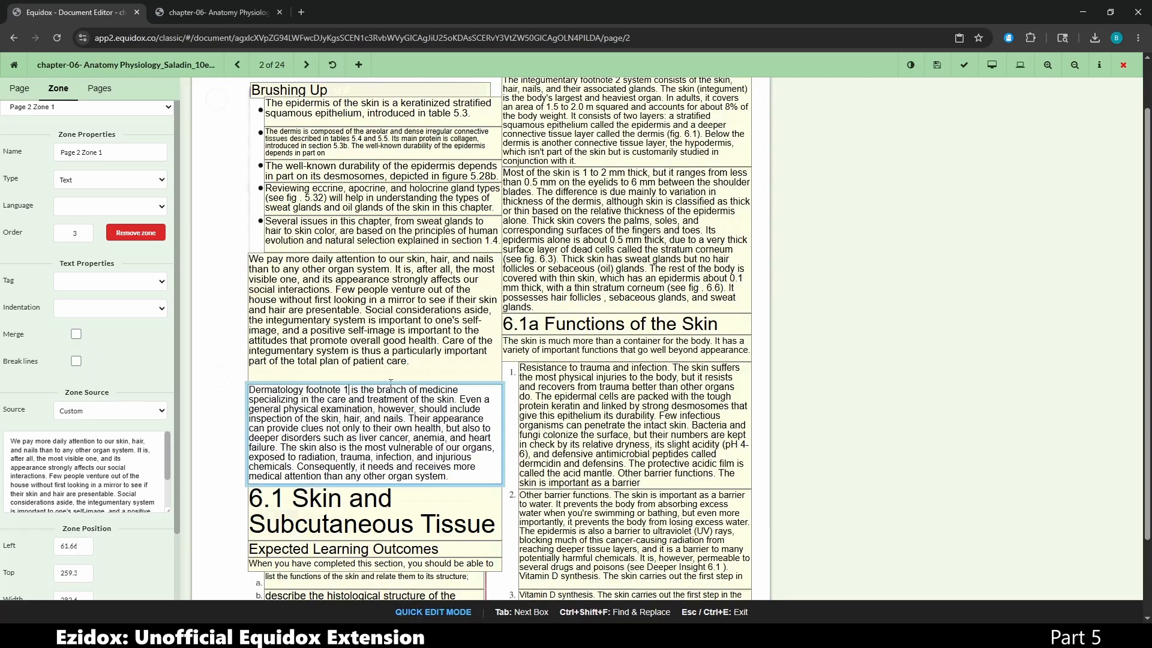
pyautogui.hotkey('ctrl', 'v')
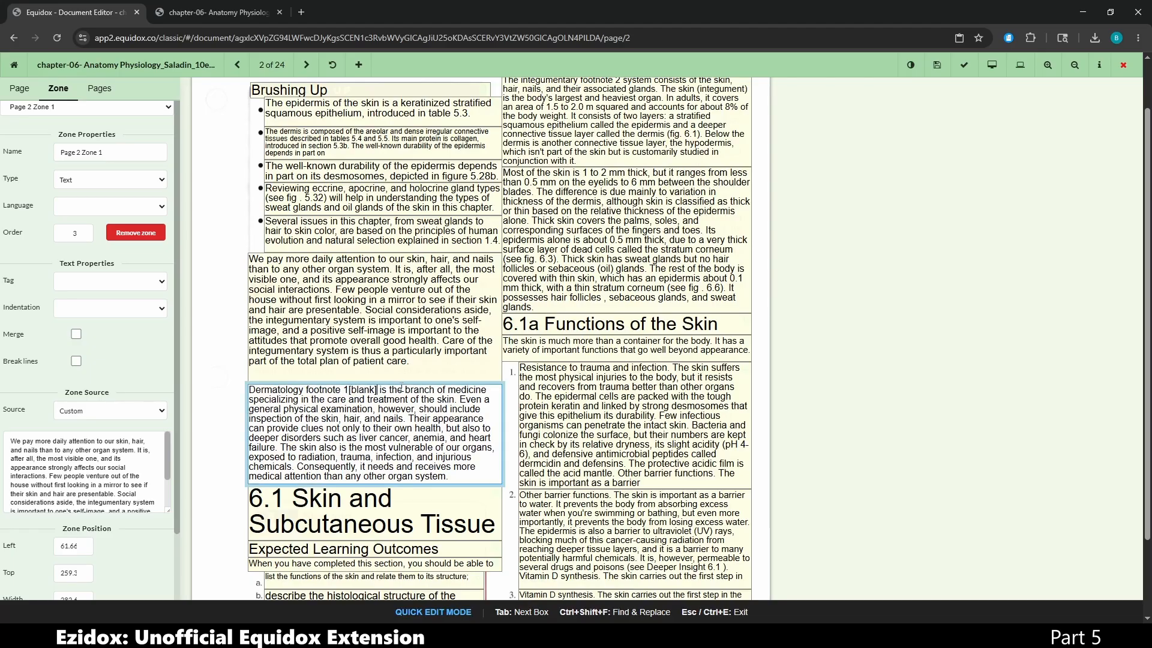
pyautogui.click(804, 381)
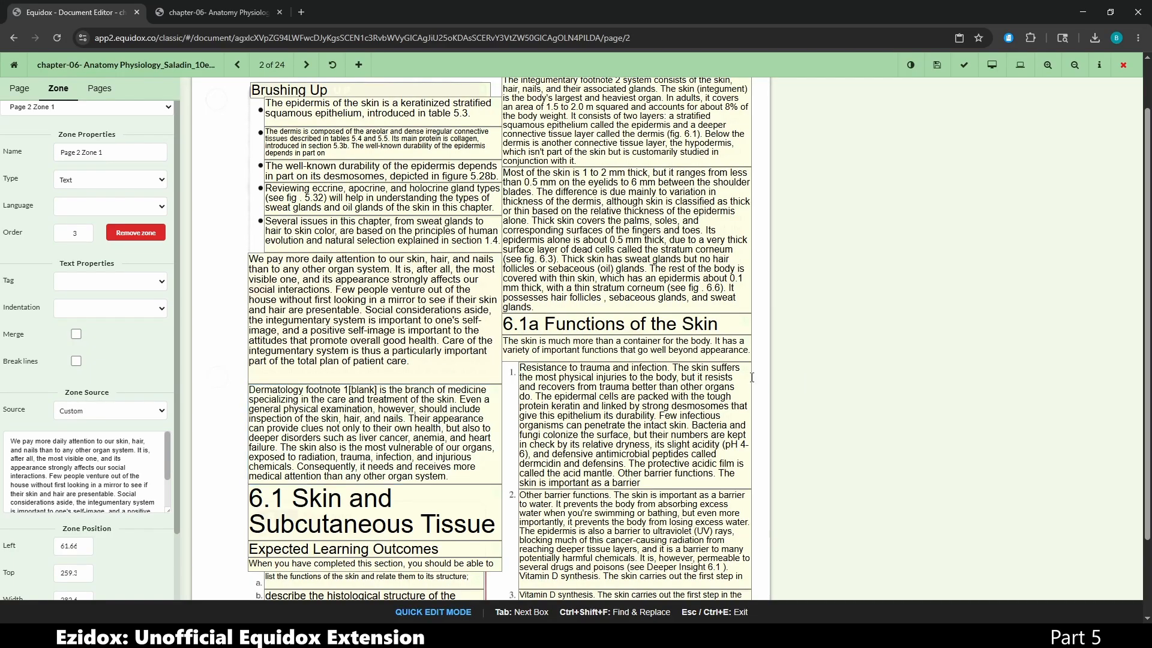
# Copy "footnote" from Quick Copy item 1 and paste it after "[blank]" in the Dermatology paragraph.
pyautogui.hotkey('alt', '1')
pyautogui.click(411, 390)
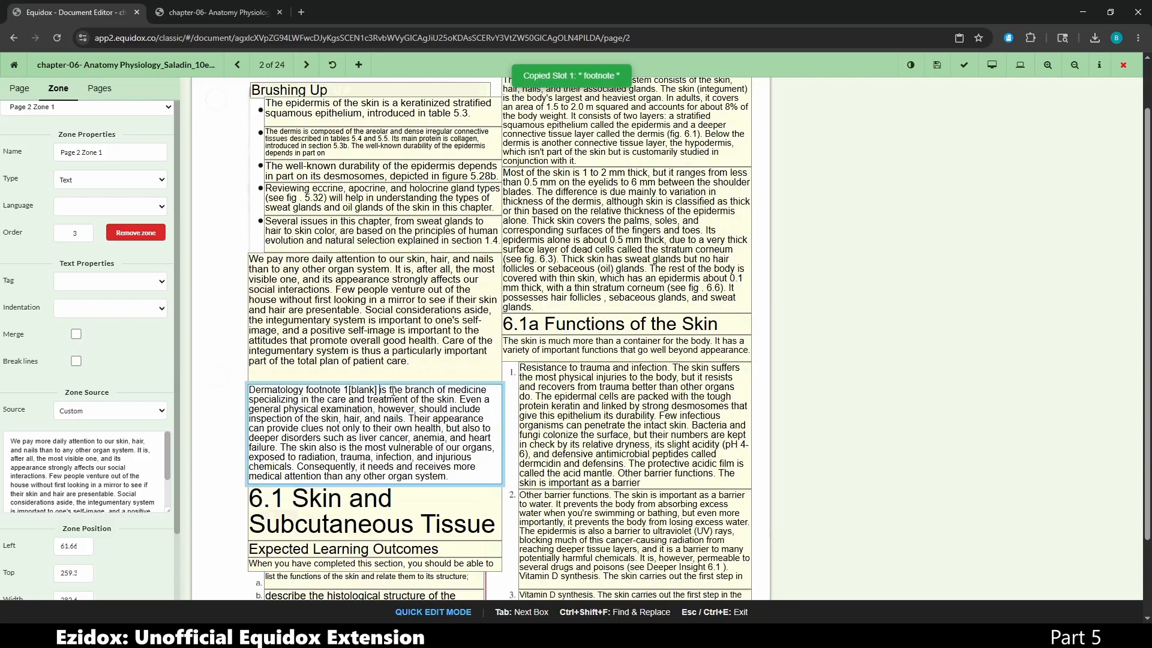
pyautogui.hotkey('ctrl', 'v')
# Delete the pasted "[blank] footnote" from the Dermatology paragraph and restore the space before "is the branch".
pyautogui.hotkey('ctrl', 'shift', 'Left')
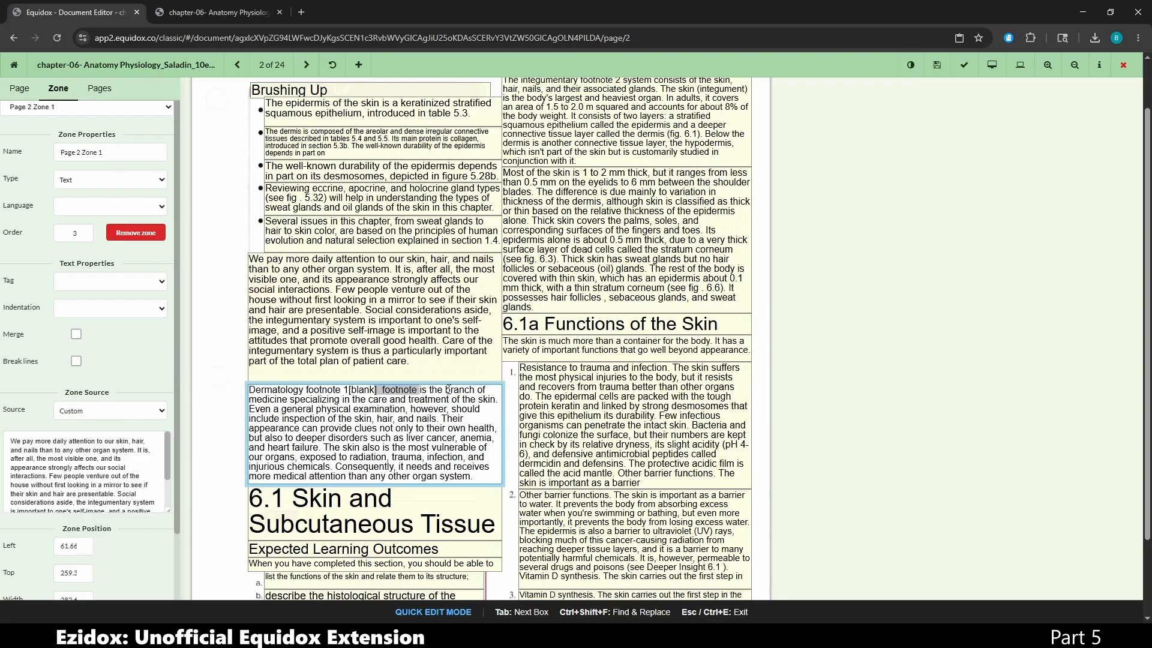
pyautogui.hotkey('shift', 'Left')
pyautogui.hotkey('shift', 'Left')
pyautogui.hotkey('shift', 'Left')
pyautogui.hotkey('shift', 'Left')
pyautogui.hotkey('shift', 'Left')
pyautogui.hotkey('shift', 'Left')
pyautogui.hotkey('shift', 'Left')
pyautogui.hotkey('shift', 'Left')
pyautogui.hotkey('shift', 'Left')
pyautogui.press('BackSpace')
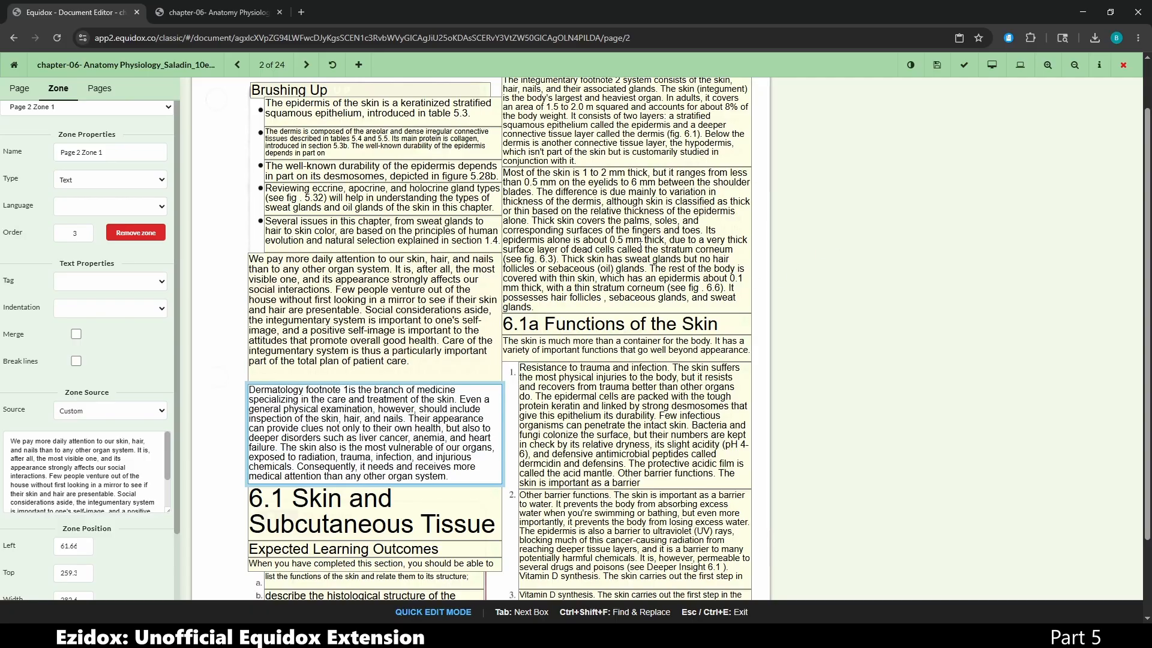
pyautogui.click(862, 373)
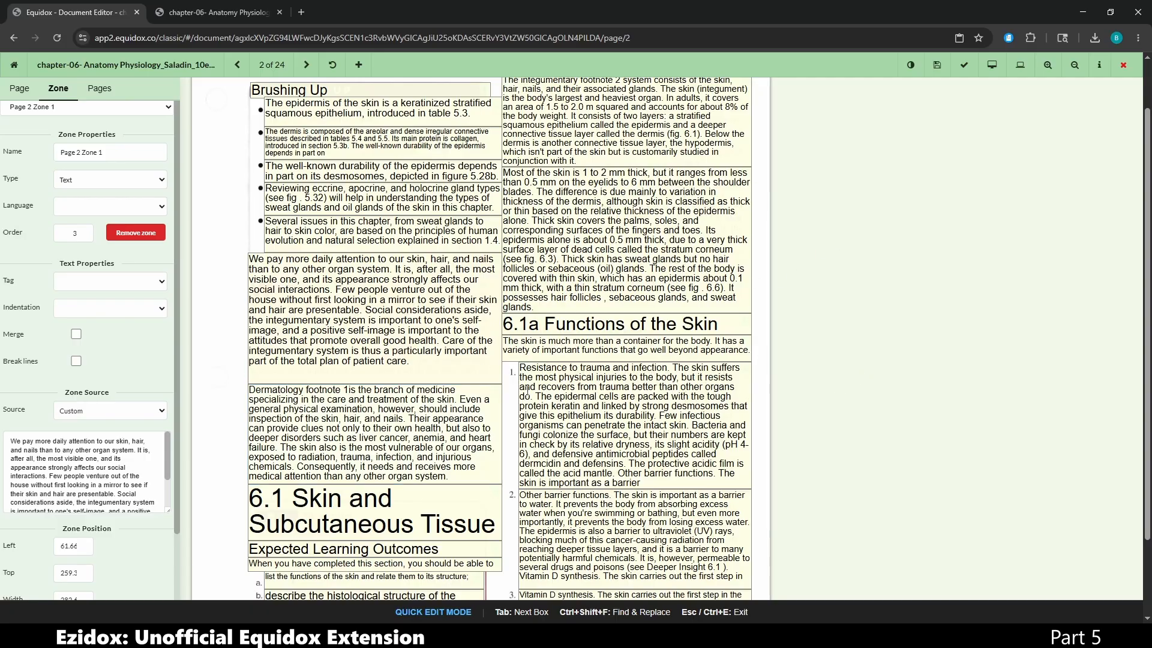
pyautogui.click(350, 389)
# Insert "footnote" at the end of the paragraph ending in "patient care." and delete it again.
pyautogui.click(433, 369)
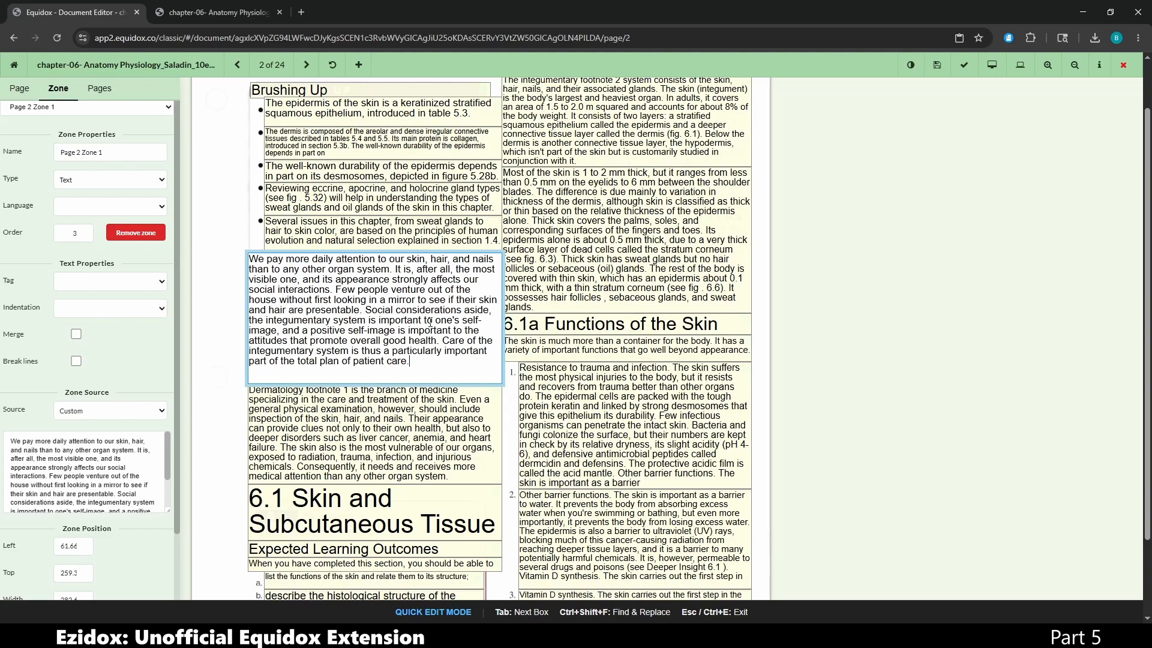
pyautogui.write('footnote')
pyautogui.hotkey('ctrl', 'shift', 'Left')
pyautogui.hotkey('shift', 'Left')
pyautogui.press('BackSpace')
# Insert a run of "footnote" and "[blank]" with the quick-type commands after "patient care.", select the run and exit quick edit mode.
pyautogui.hotkey('alt', 'f')
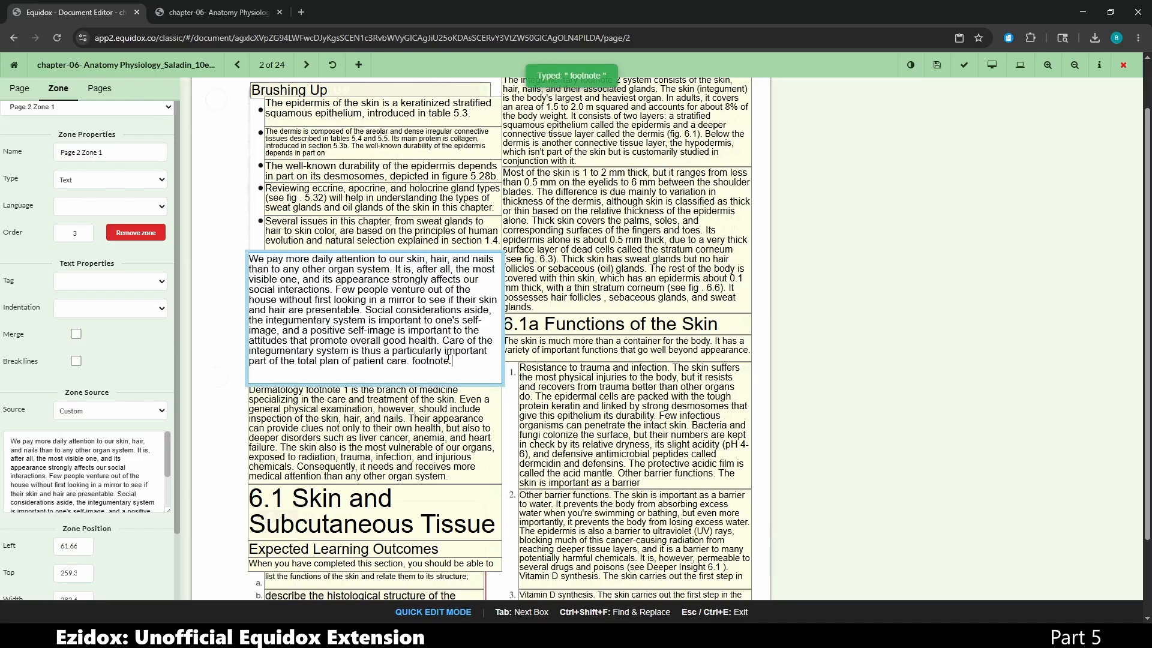
pyautogui.hotkey('alt', 'b')
pyautogui.hotkey('alt', 'f')
pyautogui.hotkey('alt', 'b')
pyautogui.hotkey('alt', 'f')
pyautogui.hotkey('alt', 'b')
pyautogui.hotkey('alt', 'b')
pyautogui.hotkey('alt', 'f')
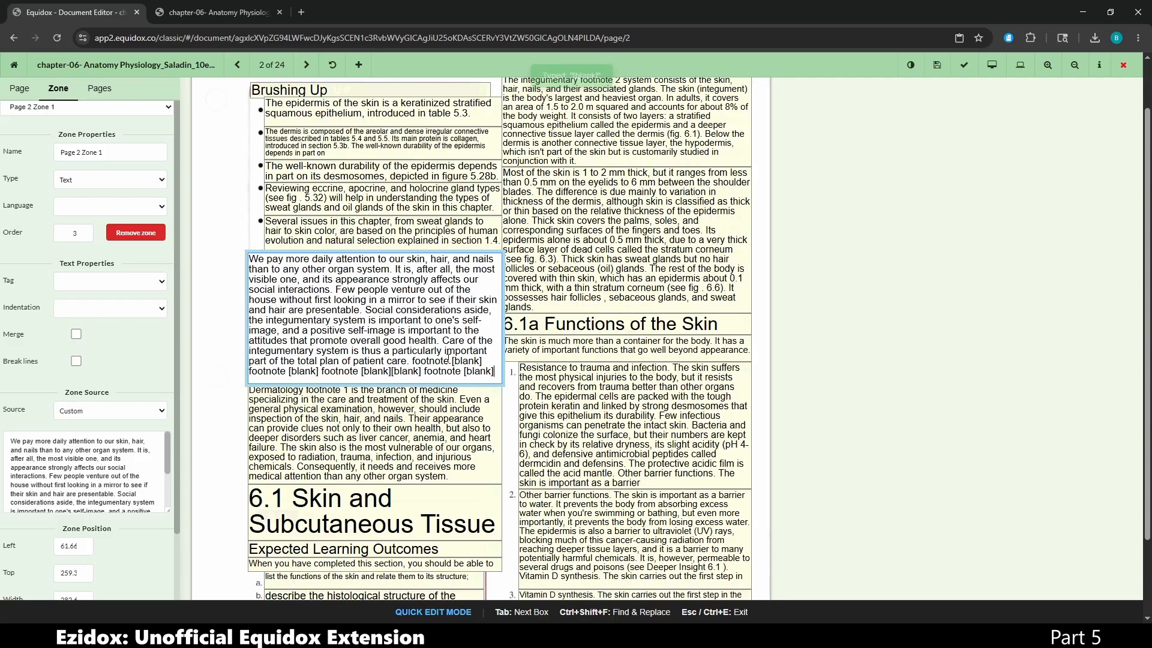
pyautogui.hotkey('alt', 'b')
pyautogui.hotkey('alt', 'f')
pyautogui.hotkey('alt', 'b')
pyautogui.hotkey('alt', 'f')
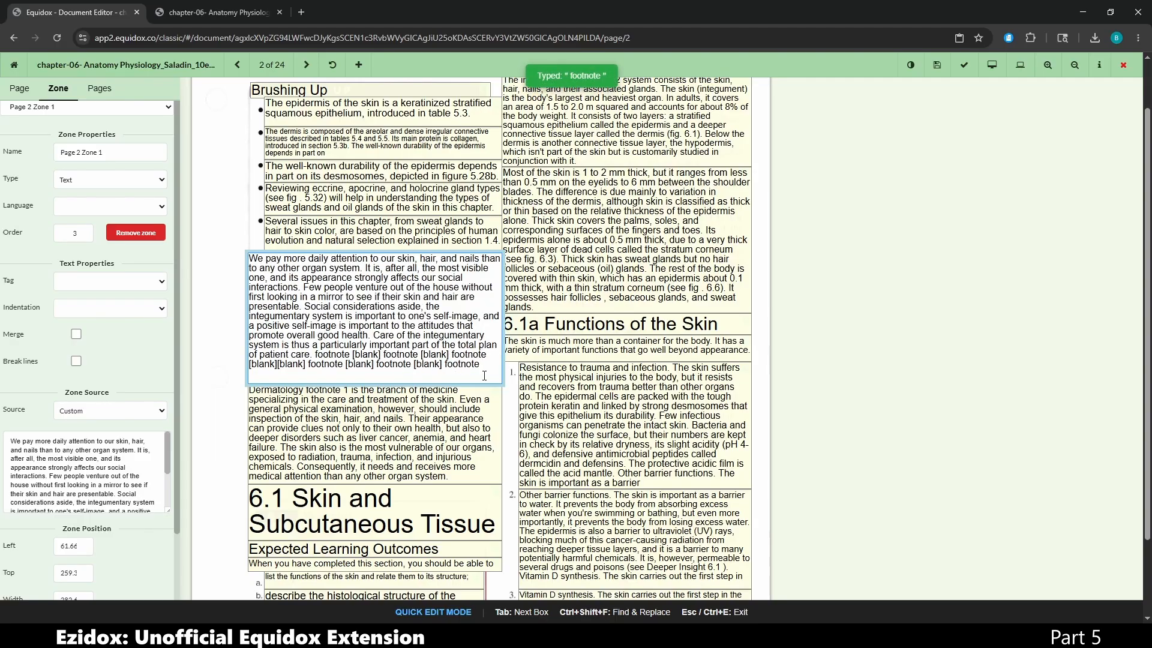
pyautogui.moveTo(484, 375); pyautogui.dragTo(315, 355)
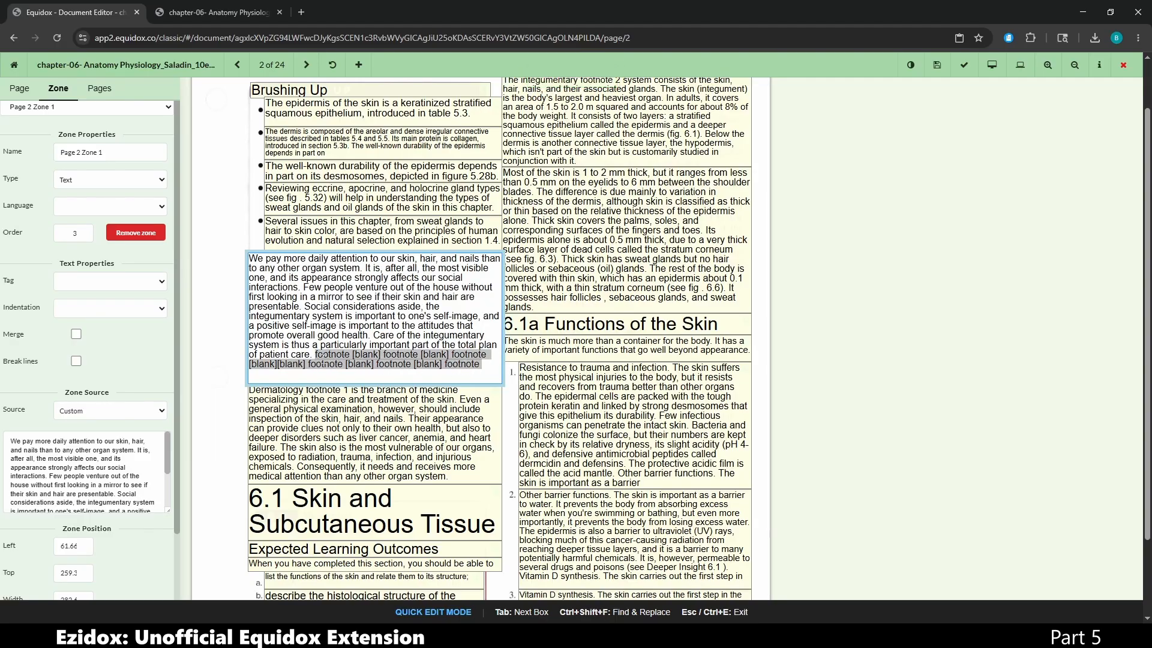
pyautogui.press('Escape')
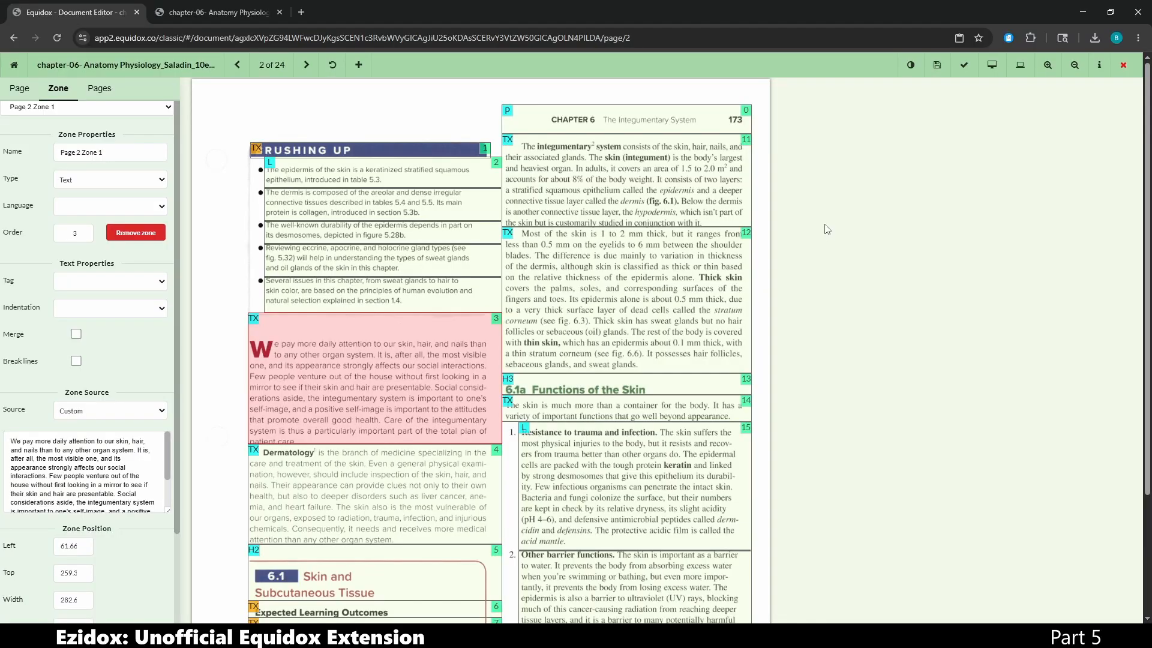
# Convert the custom items on page 2 to actual text and mark the page as validated.
pyautogui.click(964, 67)
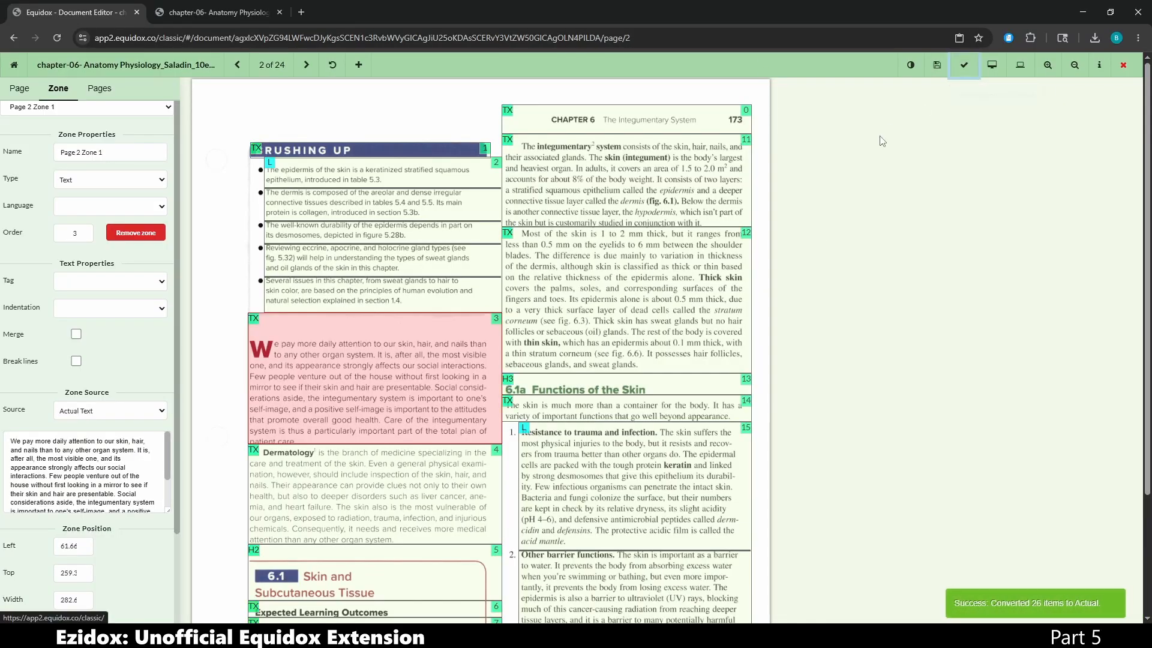
pyautogui.scroll(-3, 750, 330)
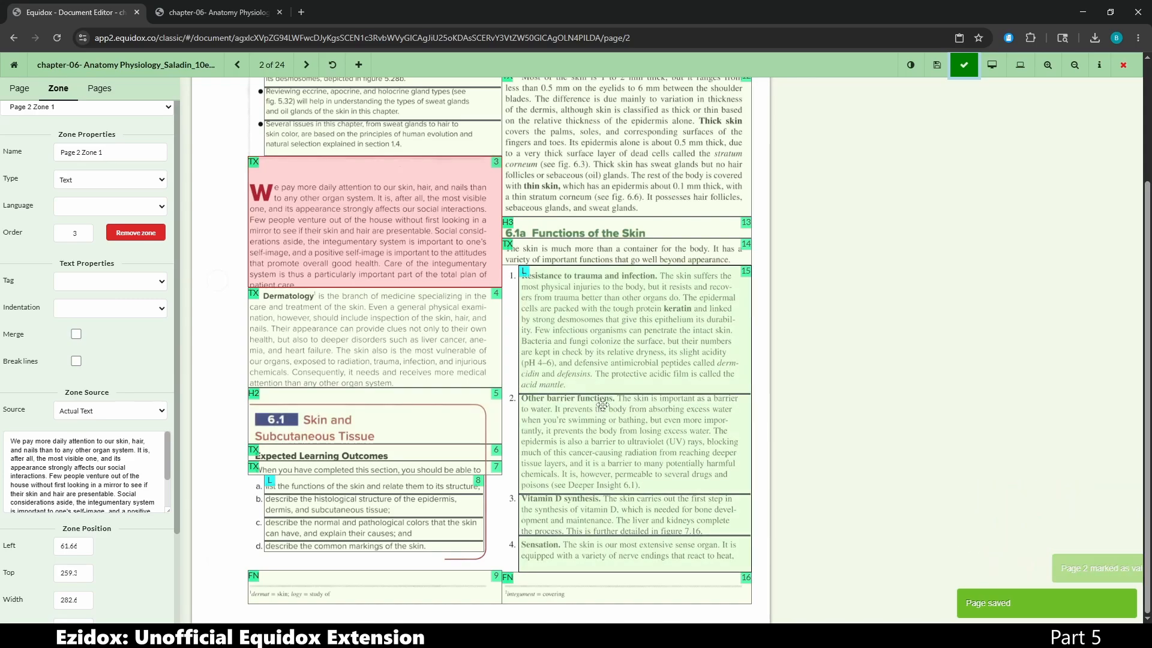
# Draw a new text zone about 221 wide and 56 high above the "Brushing Up" heading and select it.
pyautogui.scroll(3, 456, 198)
pyautogui.moveTo(398, 92); pyautogui.dragTo(201, 143)
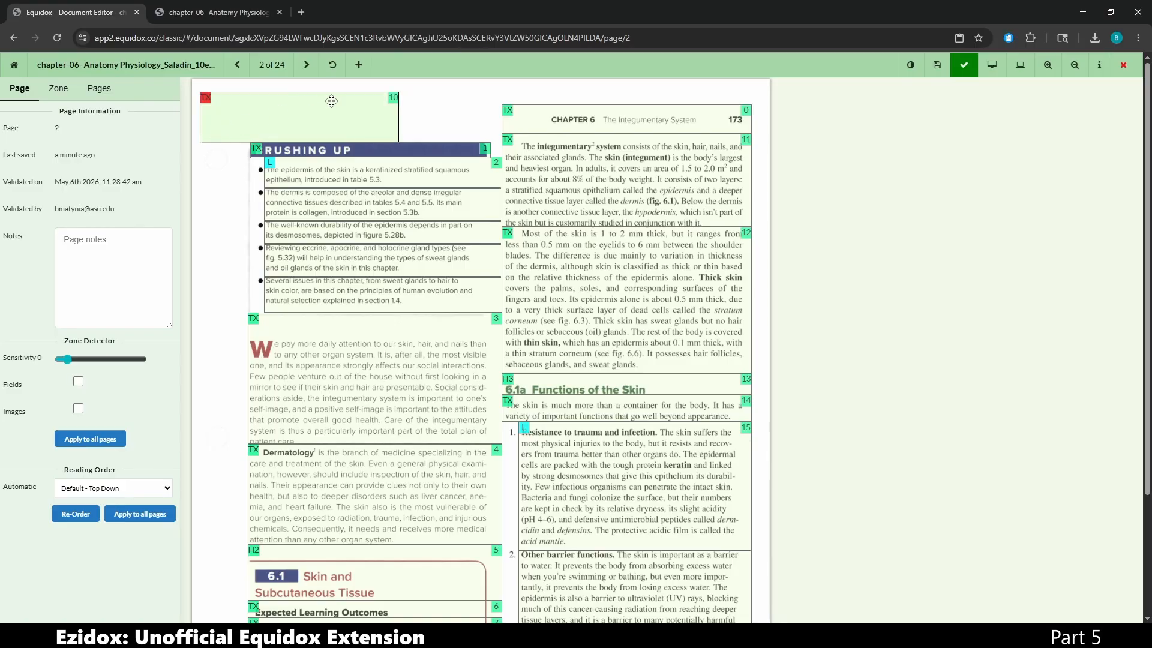
pyautogui.click(302, 117)
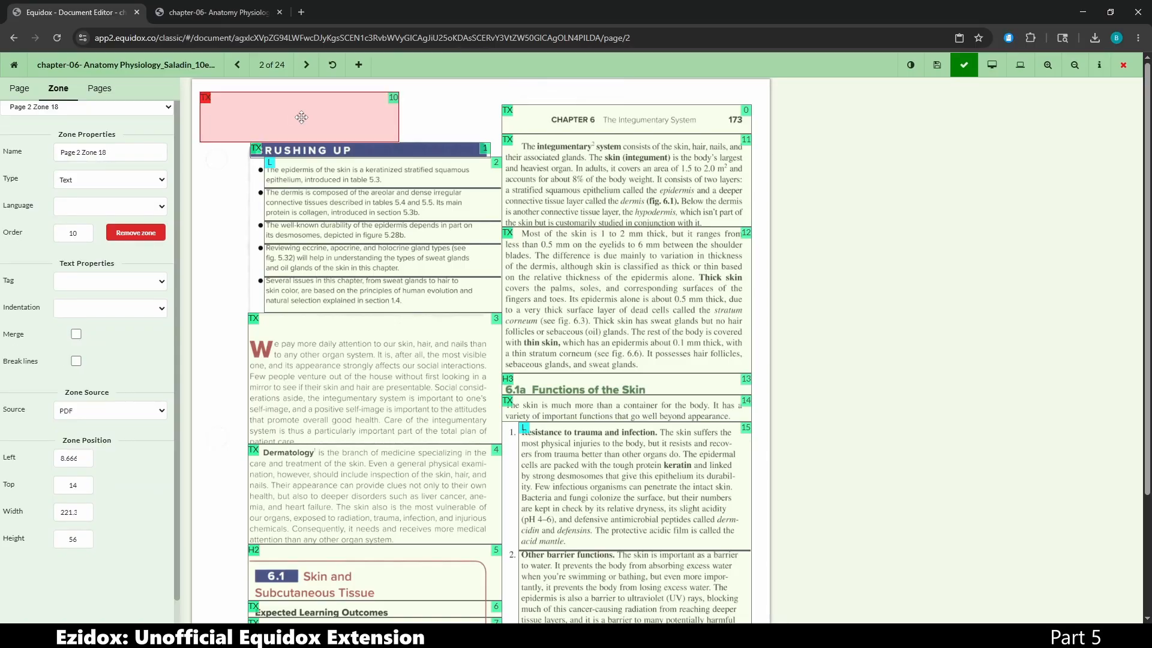
# Look up the Paste as Custom shortcut in the extension's shortcut list.
pyautogui.click(1010, 38)
pyautogui.scroll(-5, 945, 264)
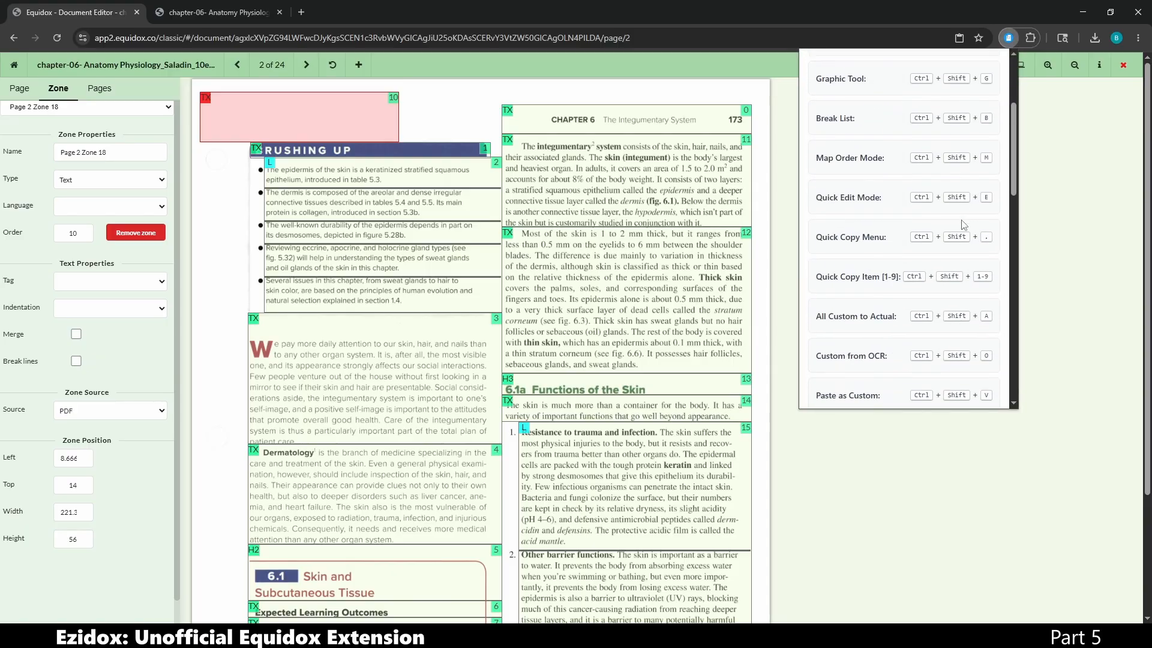
pyautogui.scroll(-2, 945, 268)
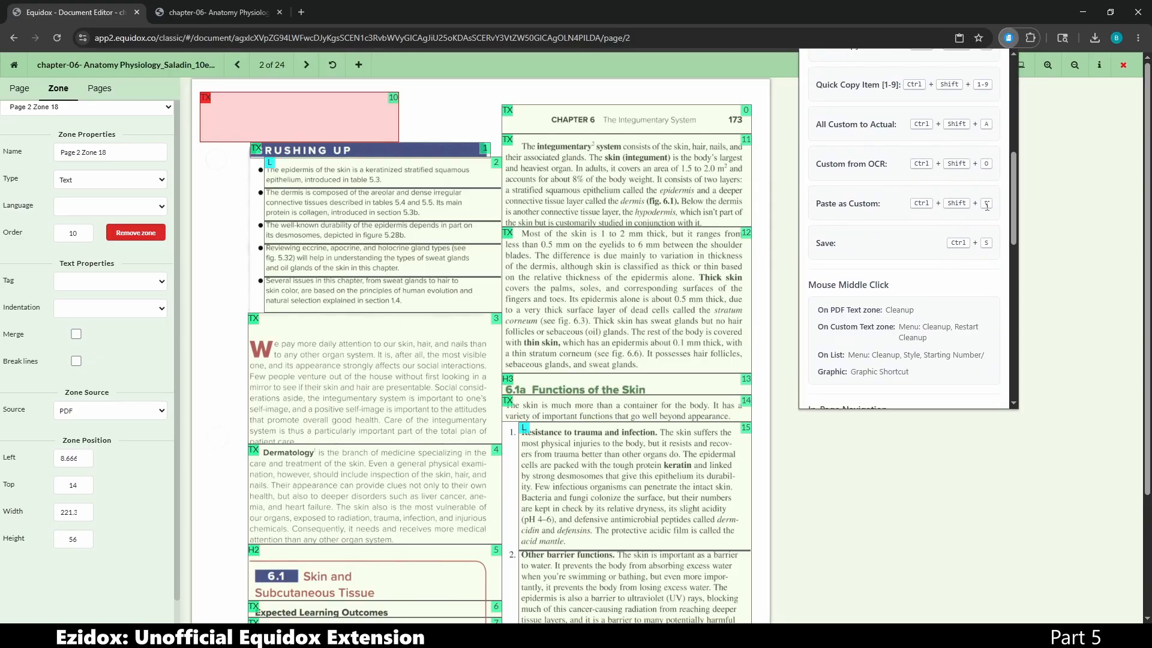
pyautogui.moveTo(993, 208); pyautogui.dragTo(832, 215)
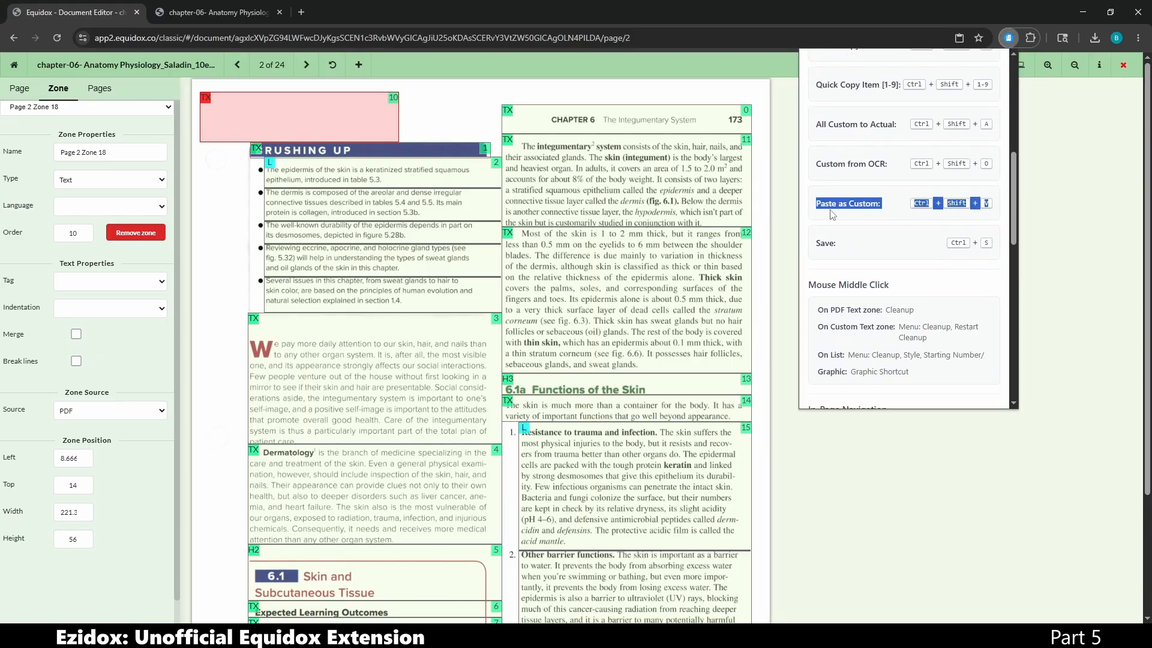
pyautogui.click(901, 212)
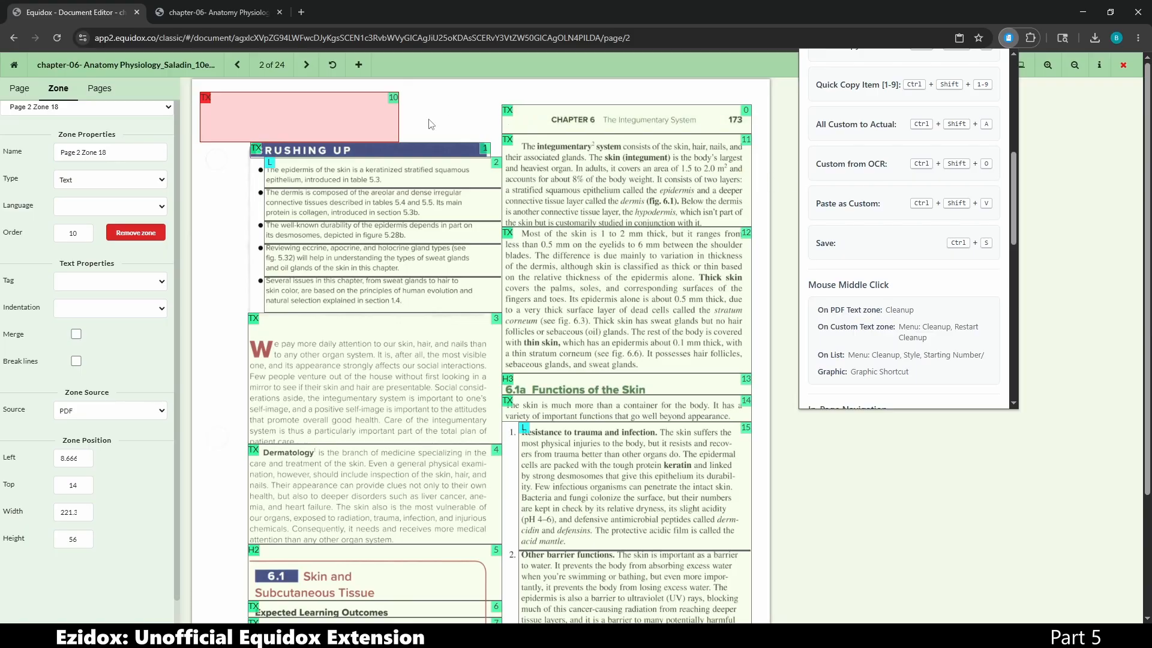
# Paste "[blank]" as custom text into the new zone and try pasting into the "6.1a Functions of the Skin" heading zone.
pyautogui.click(350, 123)
pyautogui.write('[blank]')
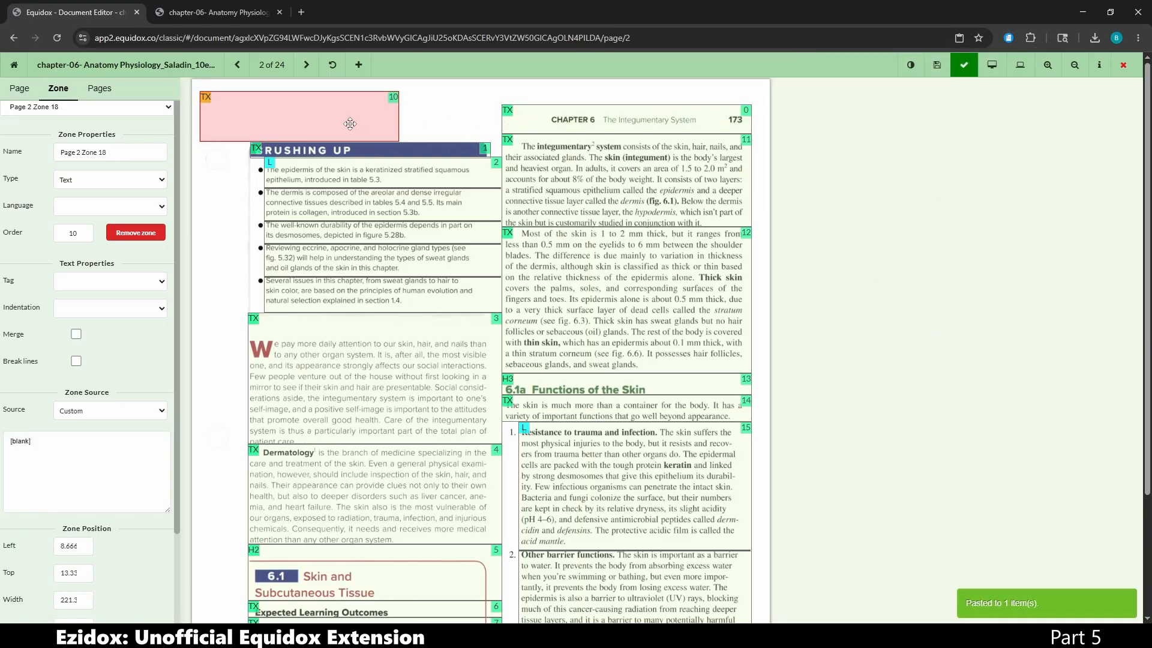
pyautogui.click(569, 391)
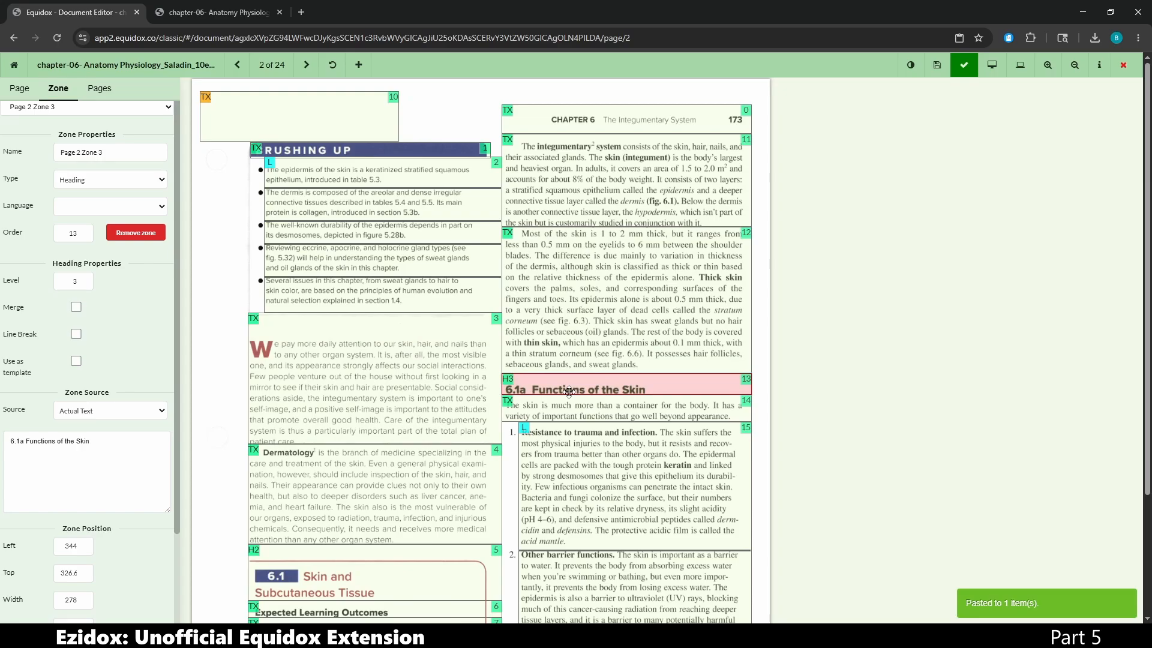
pyautogui.hotkey('ctrl', 'v')
# Change the new zone above "Brushing Up" to a table and open it in the table editor.
pyautogui.click(348, 104)
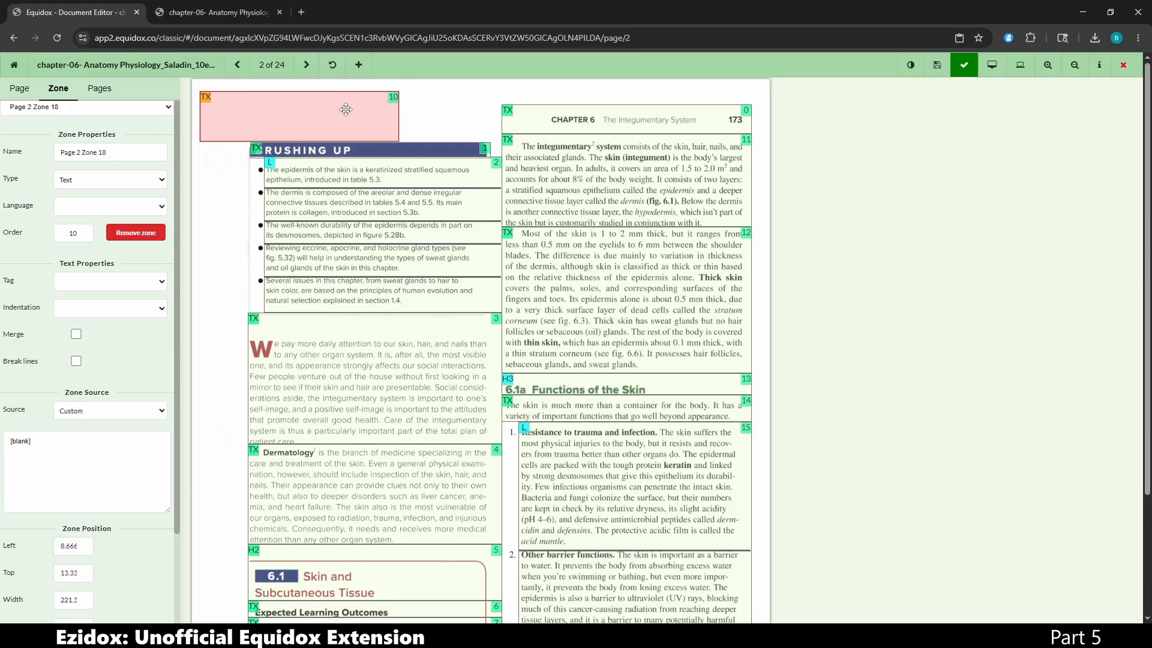
pyautogui.press('t')
pyautogui.press('e')
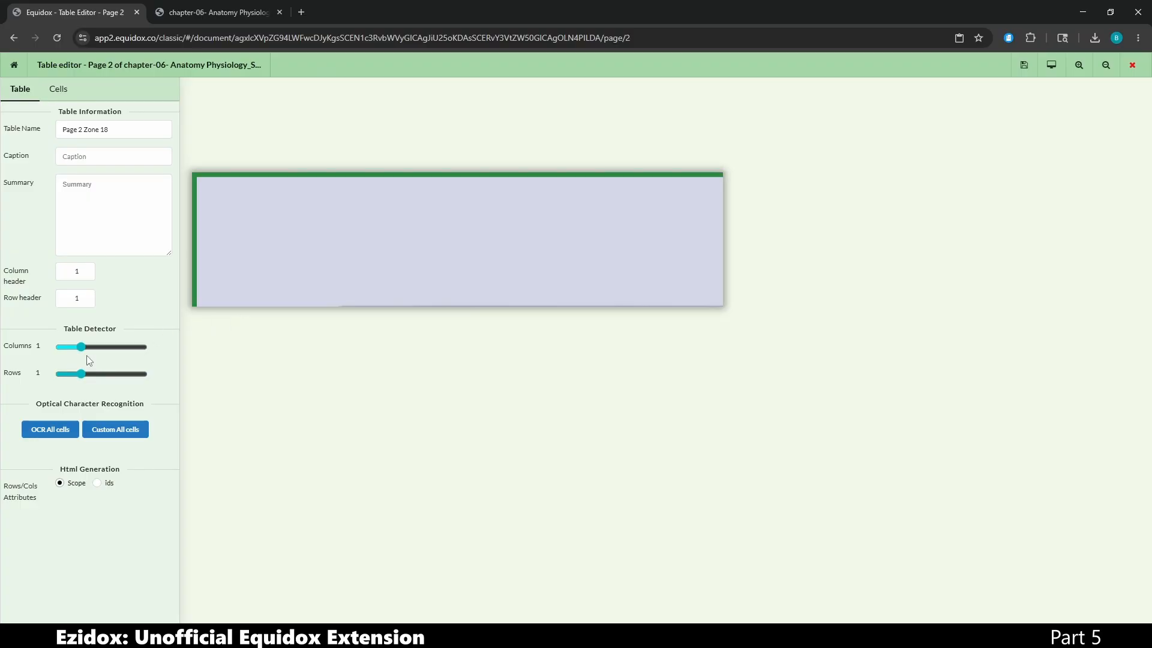
# Add one row and two columns to the single-cell table to make a grid of two rows and three columns.
pyautogui.click(81, 346)
pyautogui.click(285, 272)
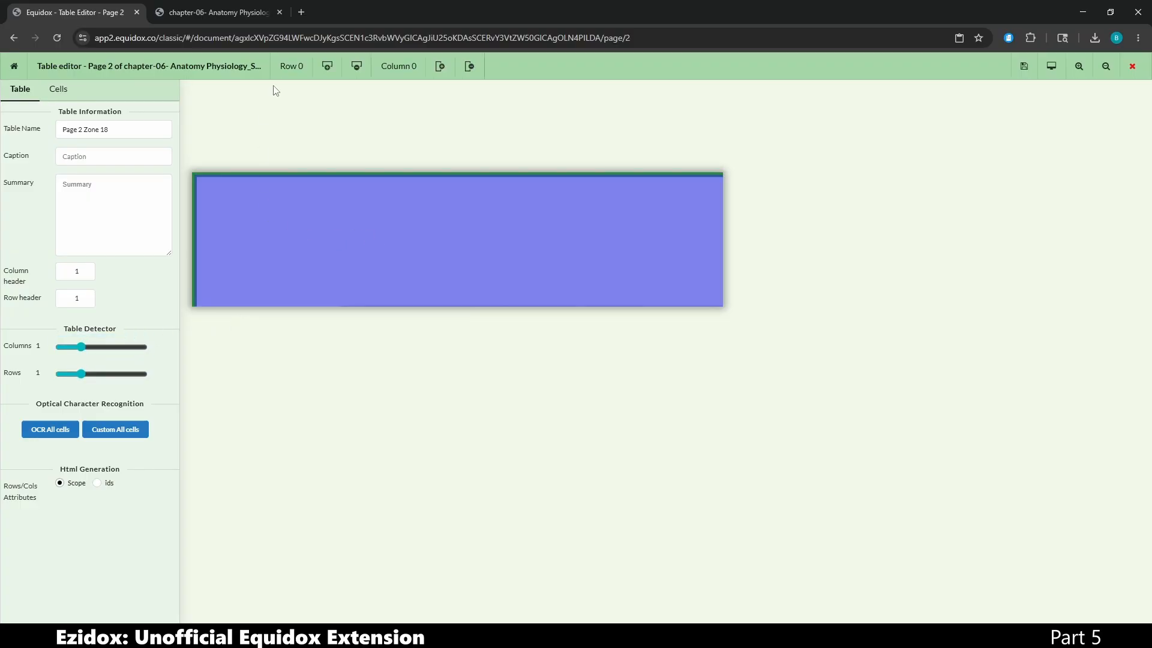
pyautogui.click(327, 66)
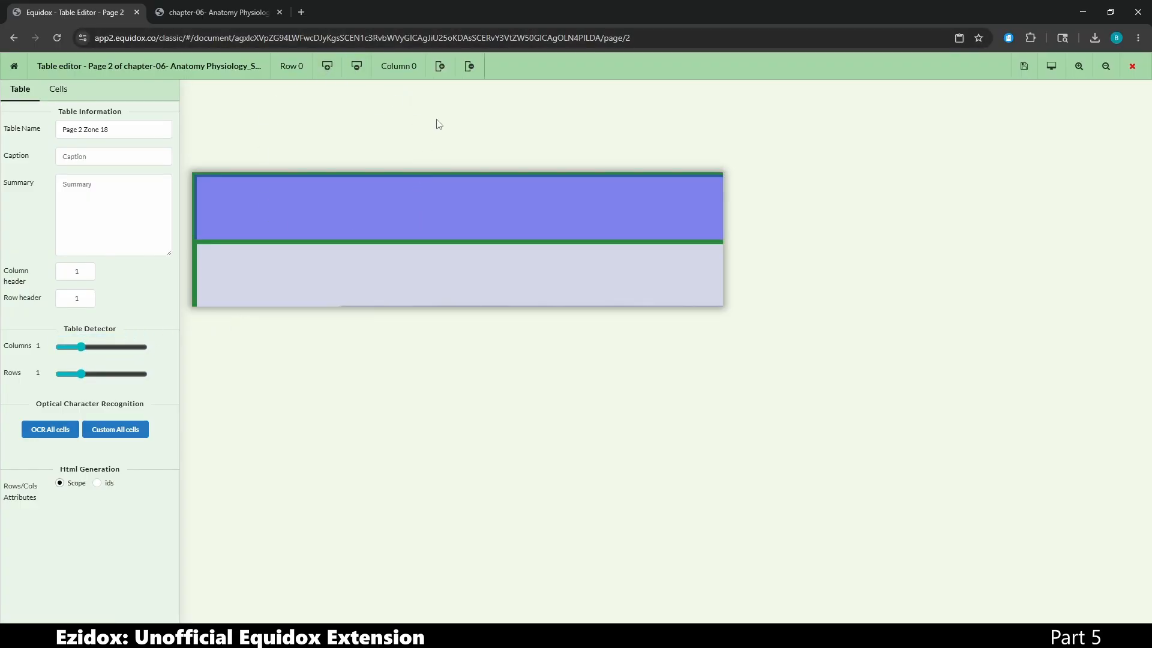
pyautogui.click(438, 68)
pyautogui.click(436, 68)
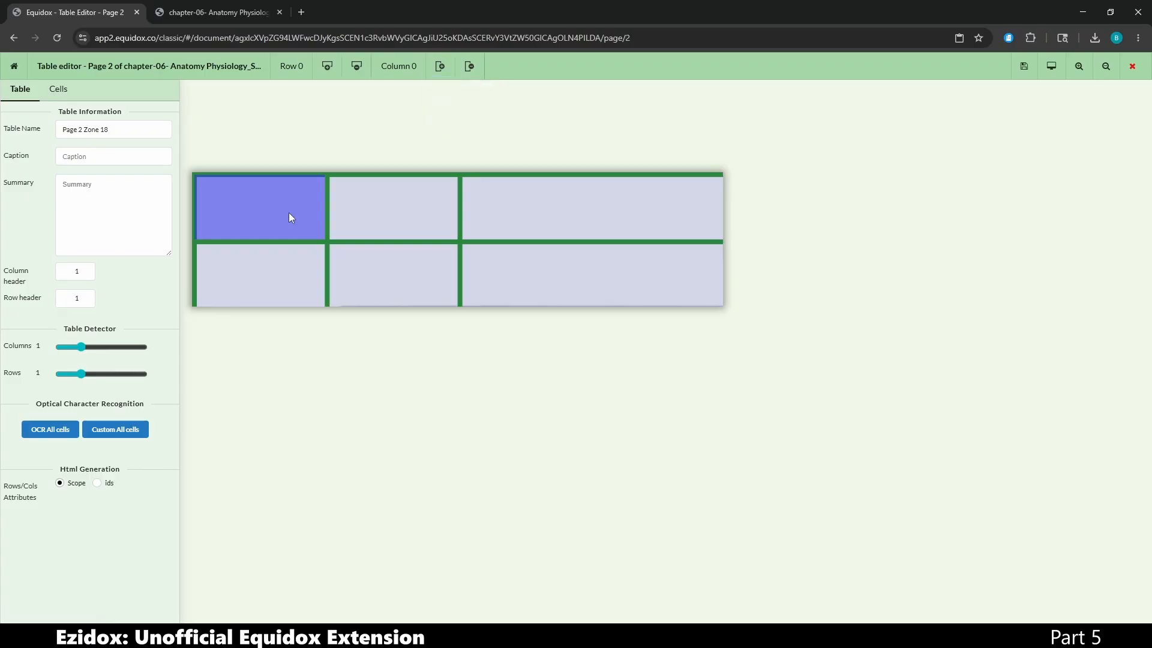
# Set the source of the cell at row 0, column 0 to Custom and enter "text" as its content.
pyautogui.click(59, 89)
pyautogui.click(107, 154)
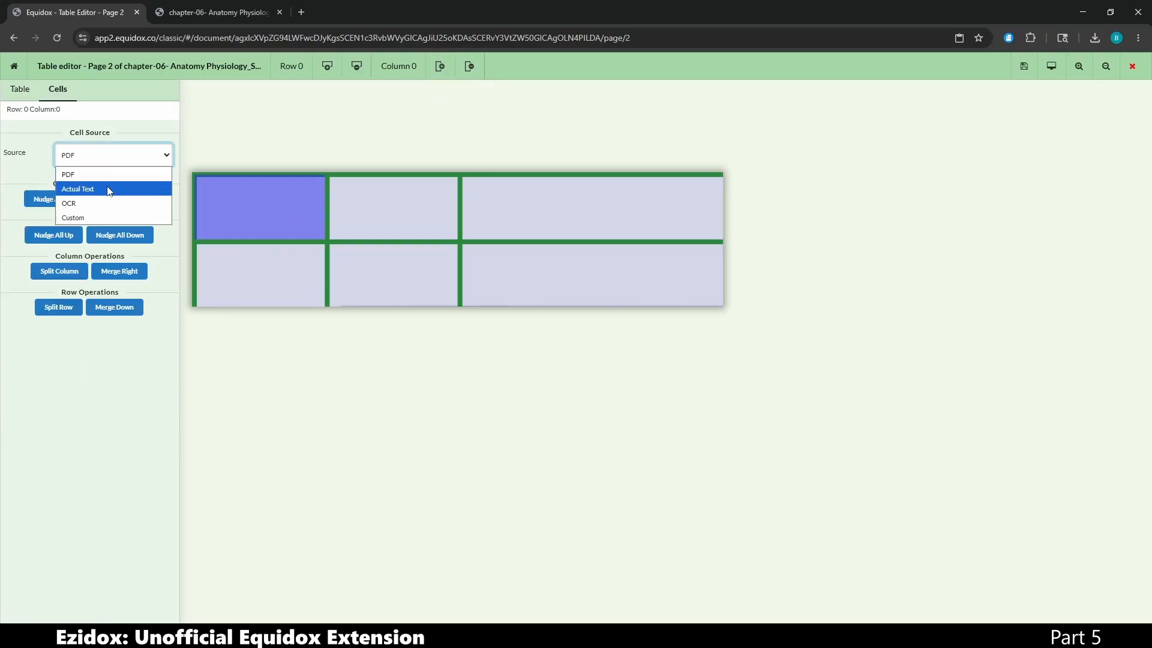
pyautogui.click(108, 189)
pyautogui.click(29, 205)
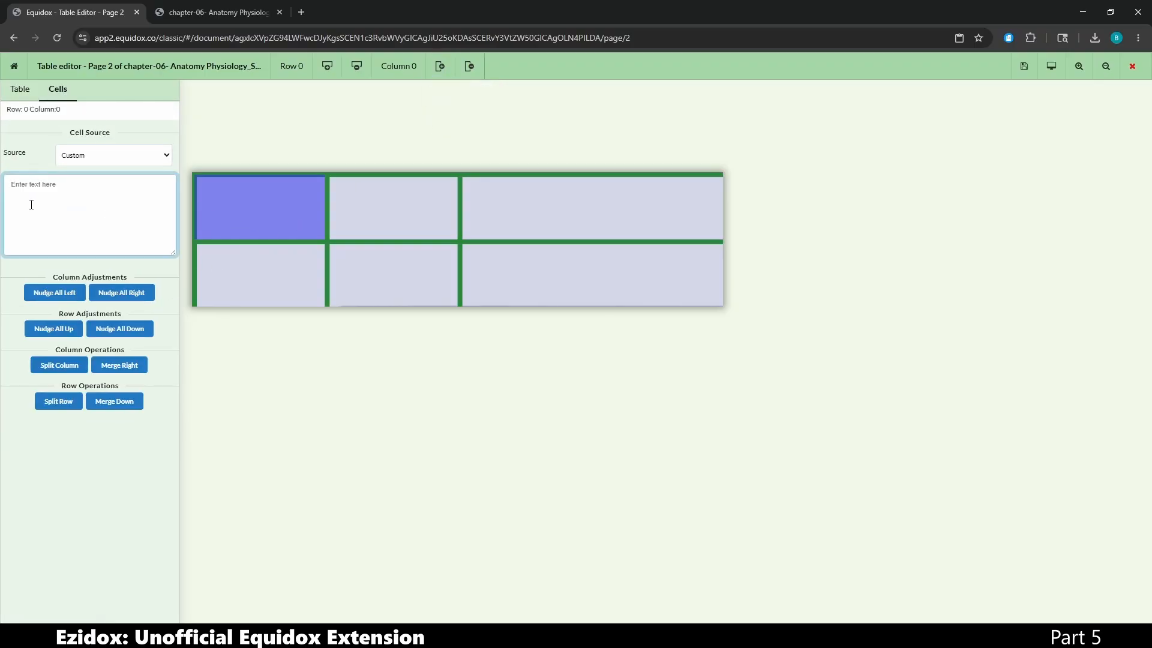
pyautogui.write('text')
# Set the source of the cell at row 0, column 1 to Custom and enter "text" as its content.
pyautogui.click(418, 182)
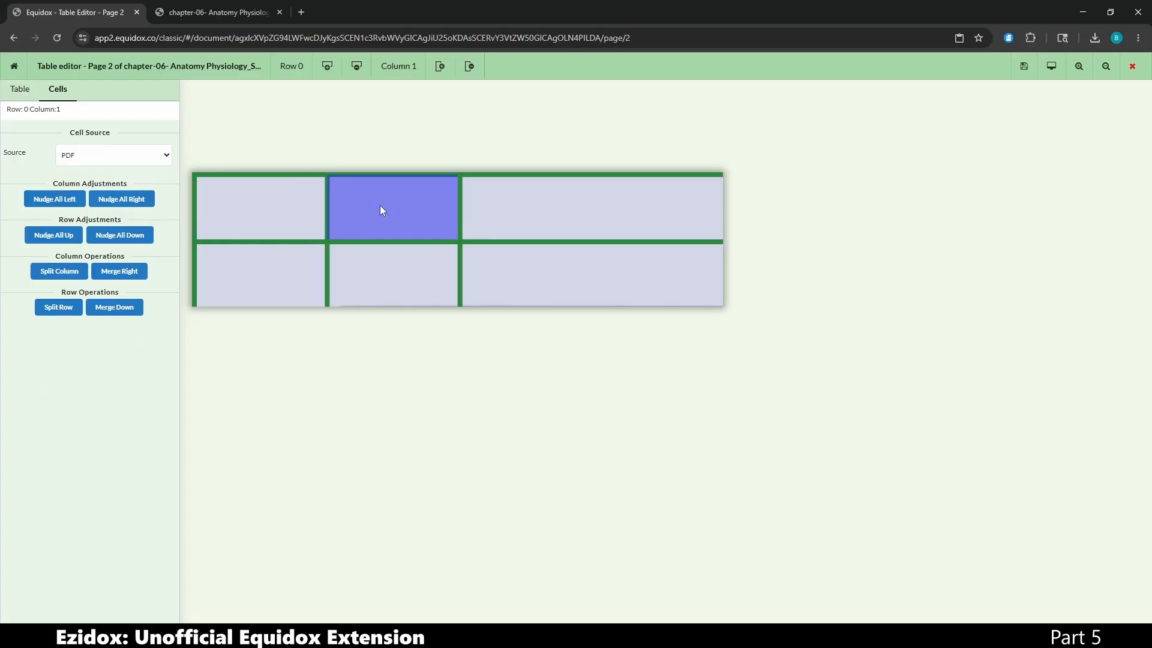
pyautogui.click(138, 158)
pyautogui.click(61, 204)
pyautogui.write('text')
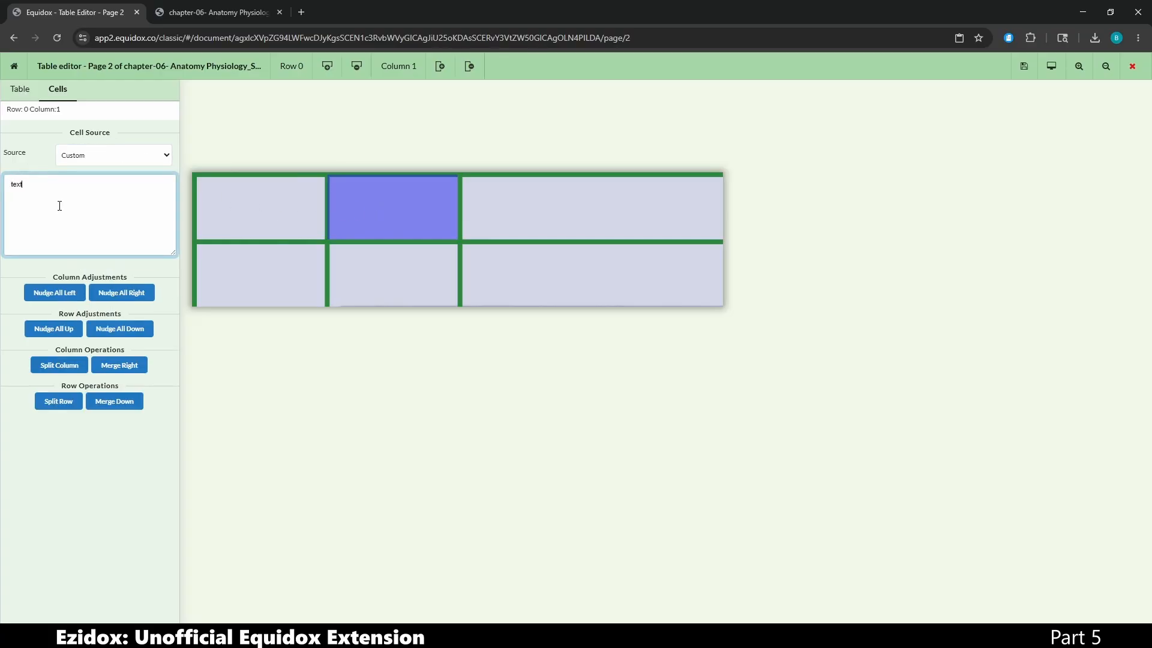
# Set all cells of the table to the Custom source and check the content of the individual cells.
pyautogui.click(20, 87)
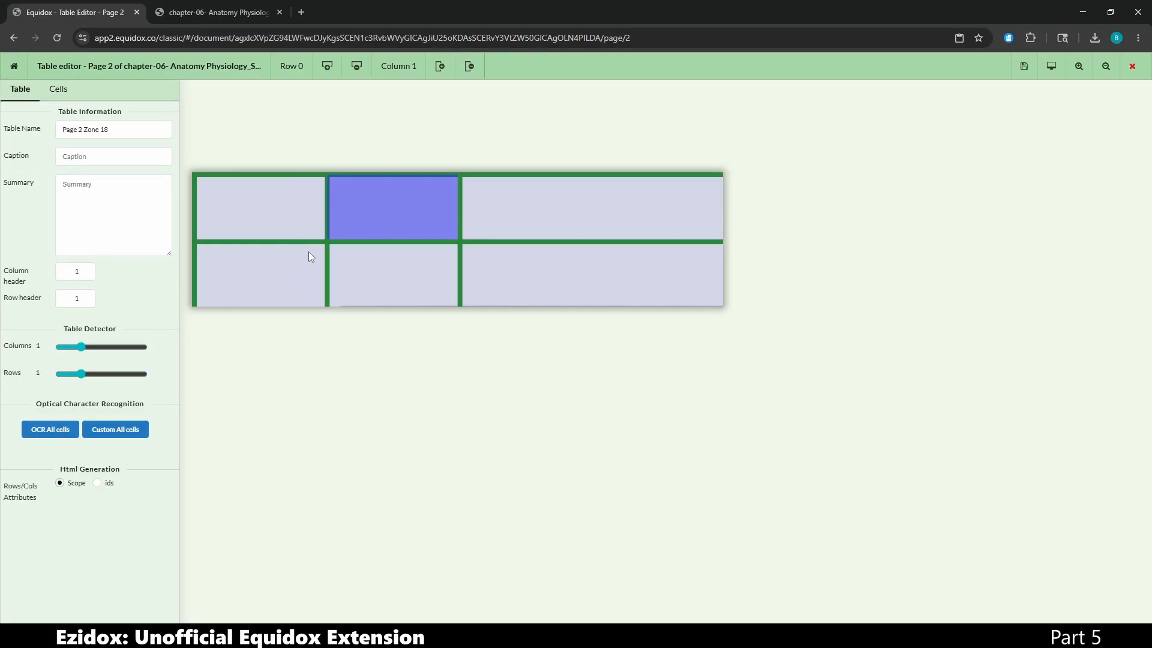
pyautogui.click(130, 434)
pyautogui.click(57, 89)
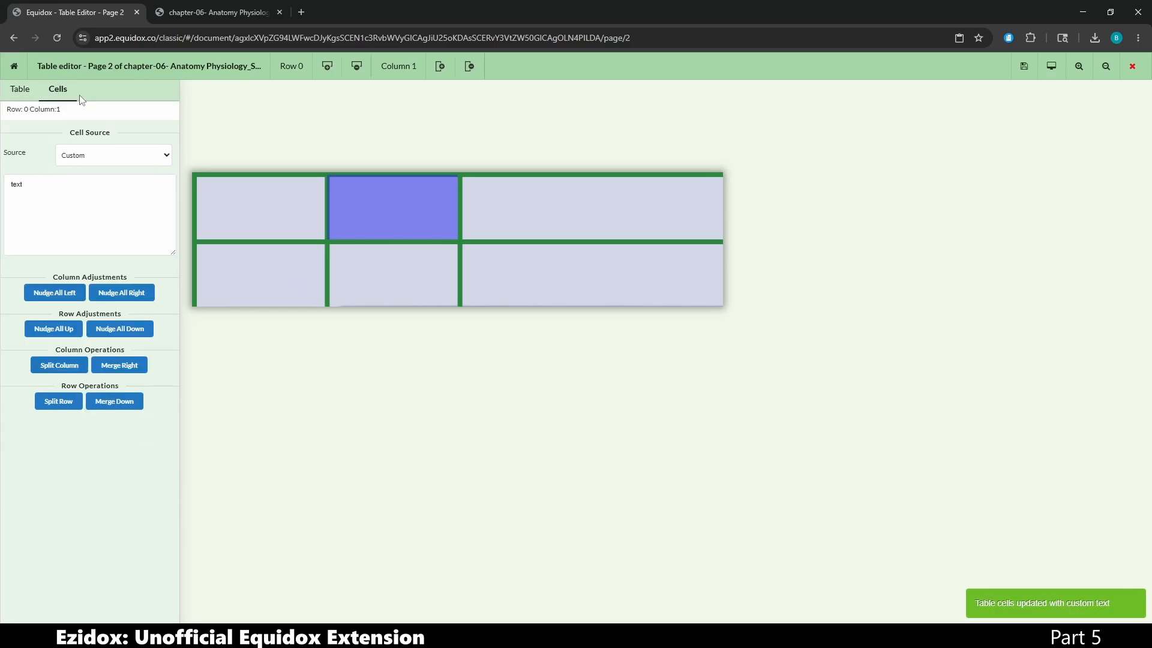
pyautogui.click(498, 218)
pyautogui.click(282, 276)
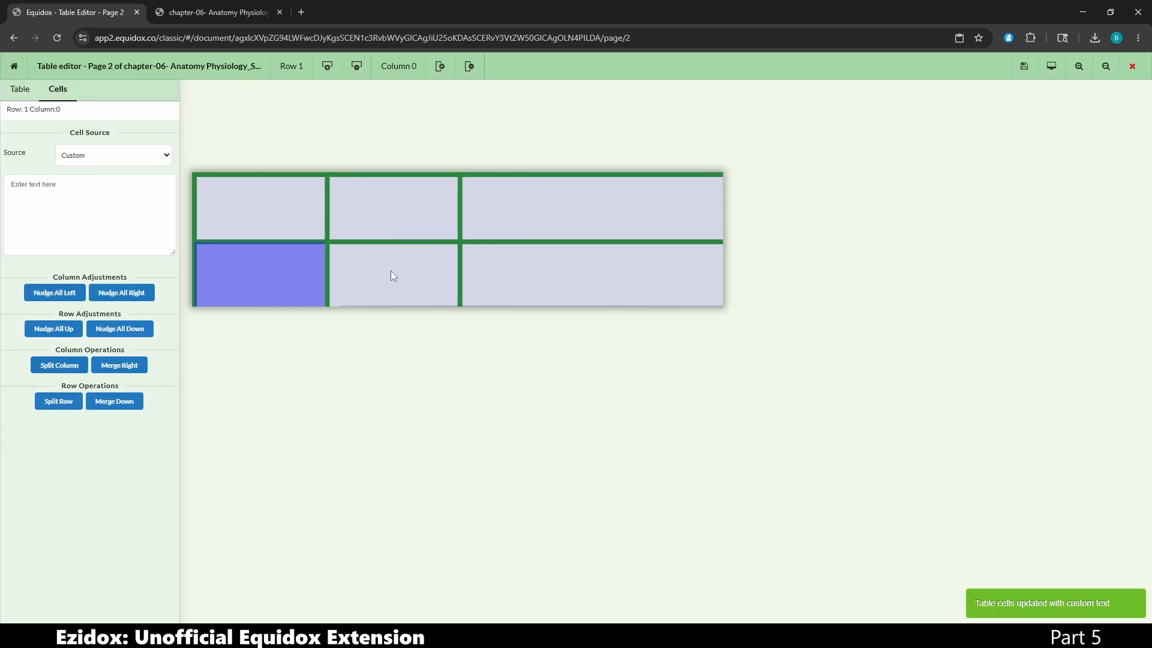
pyautogui.click(391, 272)
pyautogui.click(498, 255)
pyautogui.click(438, 203)
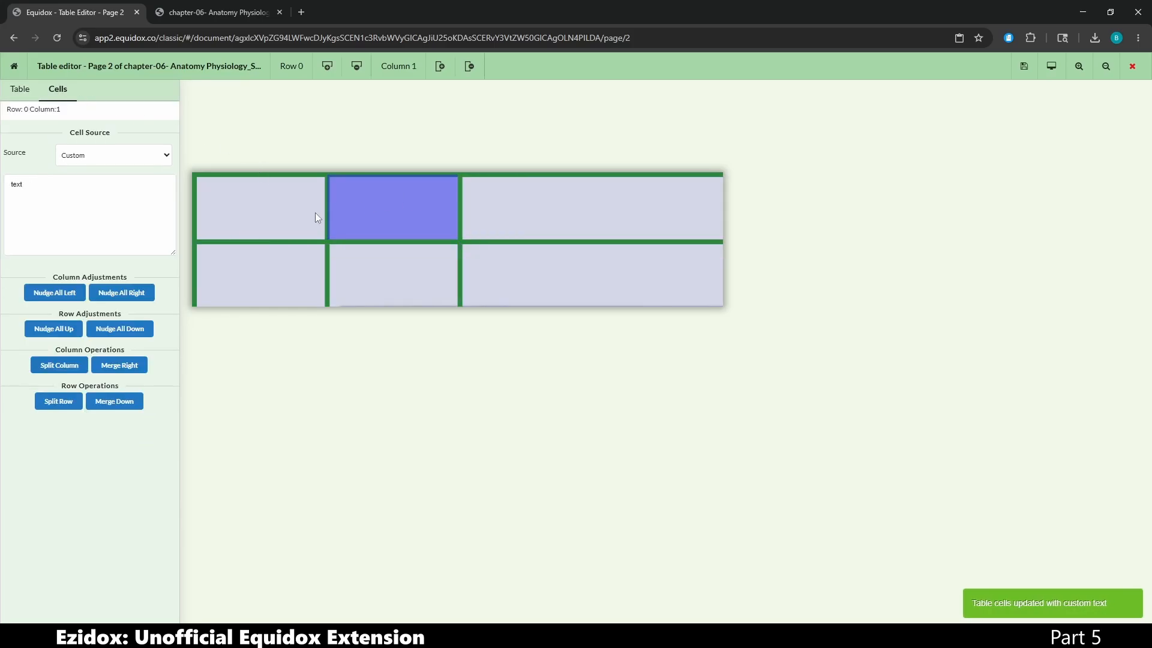
pyautogui.click(284, 280)
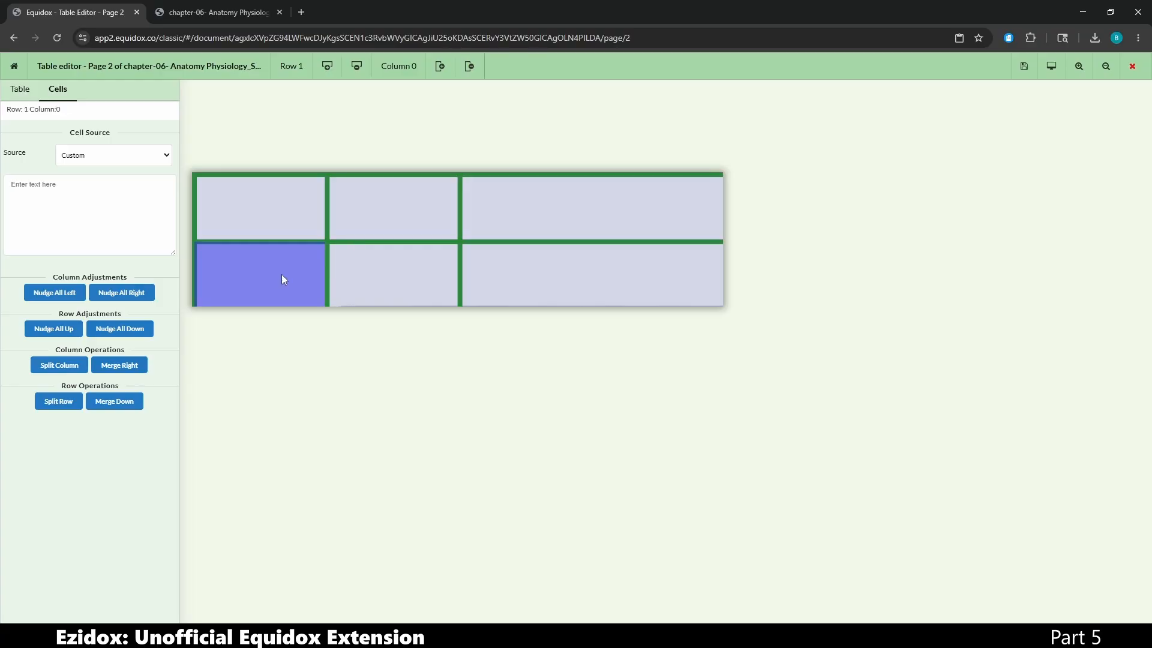
# Enter "text" in the cell at row 1, column 2 and check the table in the preview.
pyautogui.click(486, 274)
pyautogui.click(76, 194)
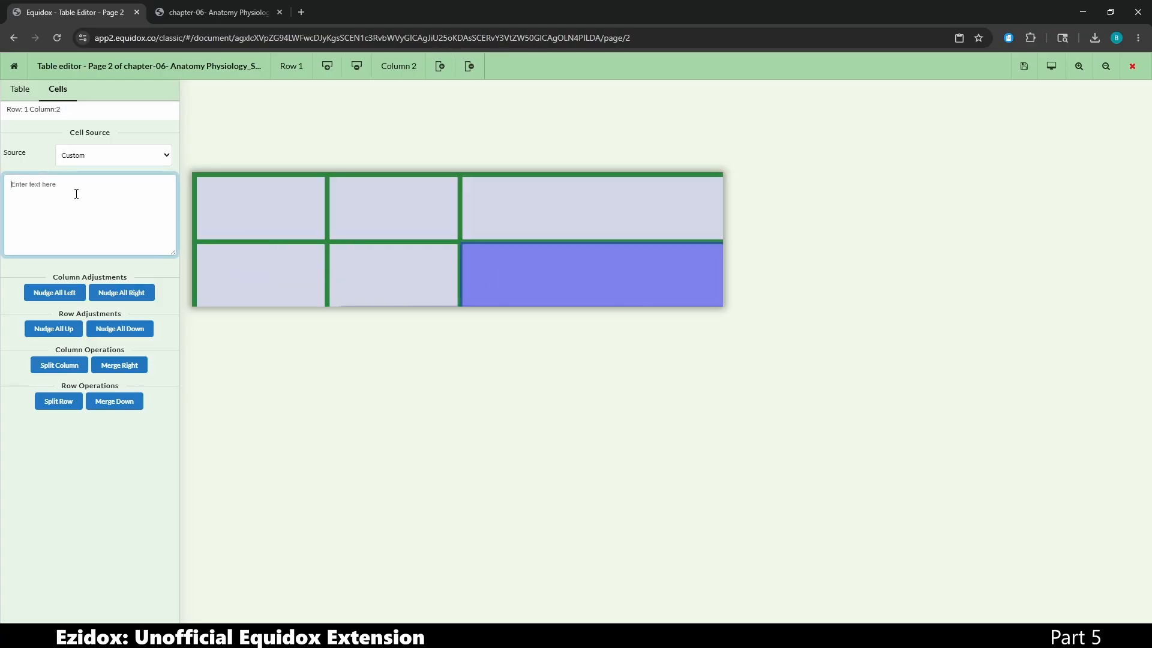
pyautogui.write('text')
pyautogui.click(235, 12)
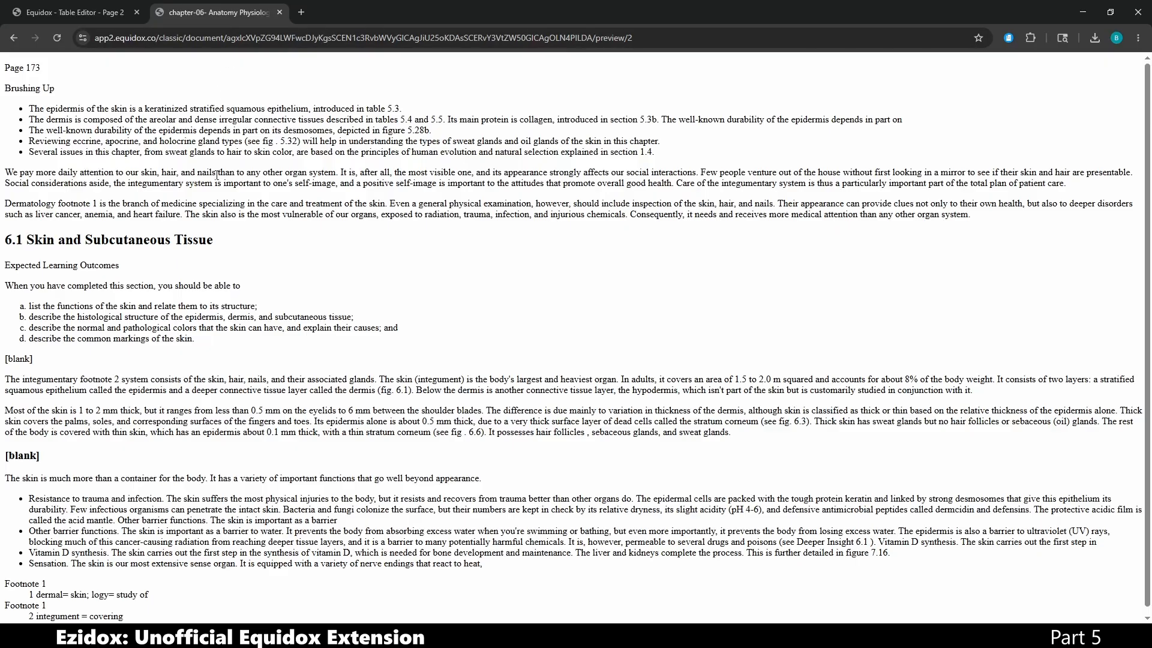
pyautogui.scroll(-1, 184, 411)
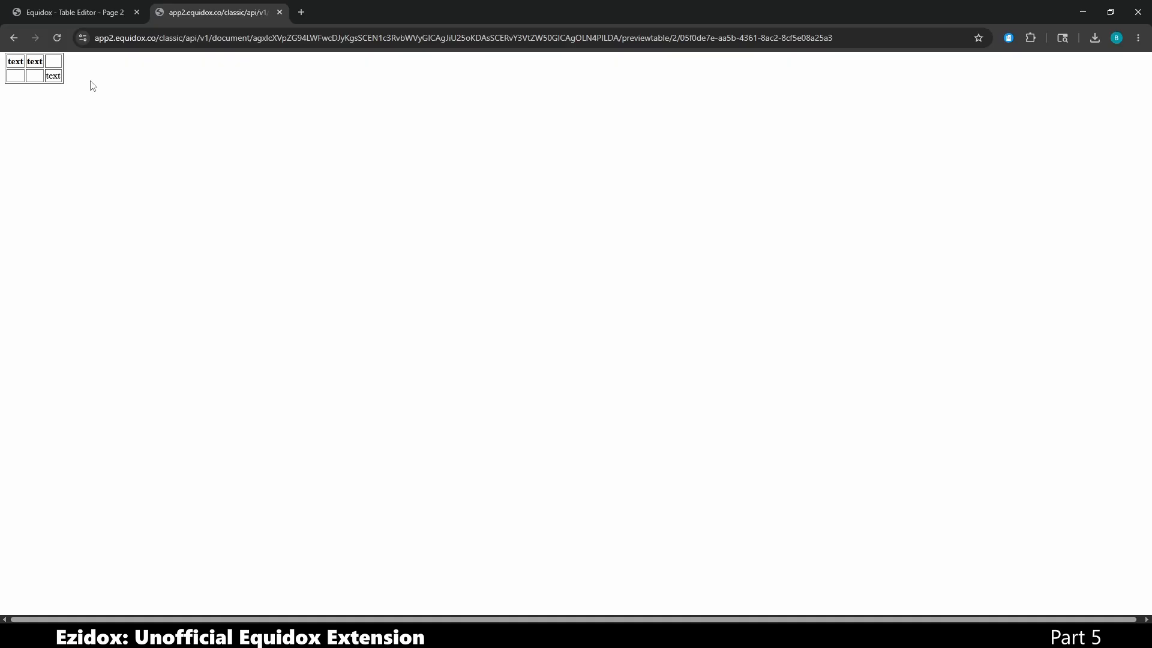
pyautogui.click(72, 16)
# Paste "[blank]" into the cell at row 0, column 2 and check the table in the page preview.
pyautogui.click(503, 211)
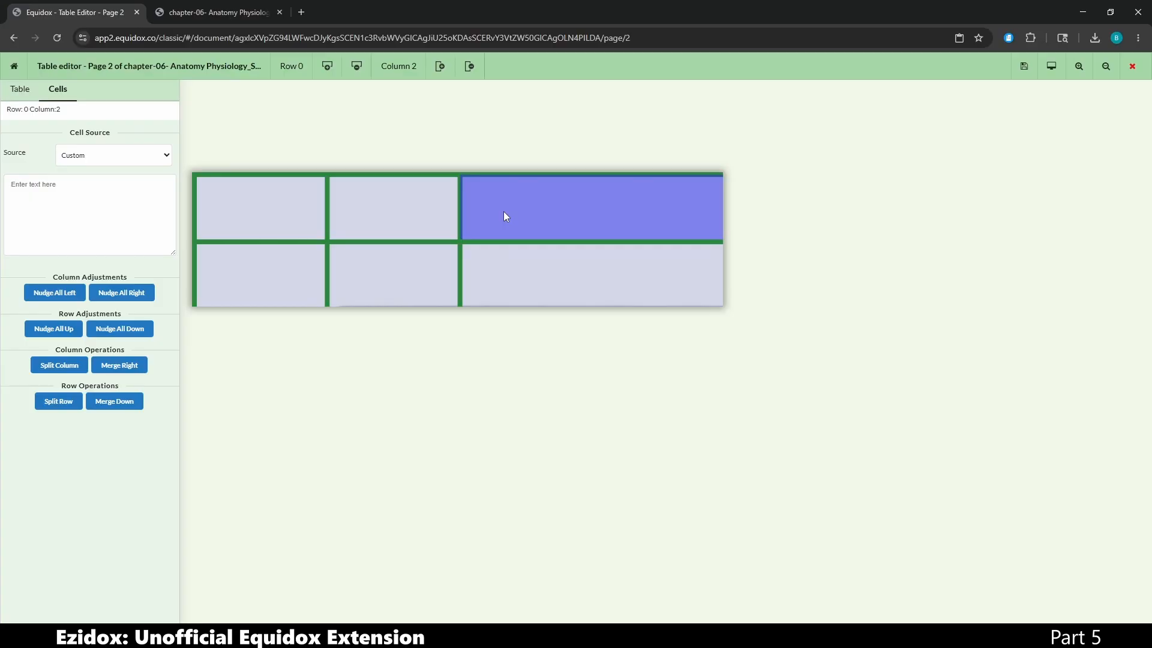
pyautogui.hotkey('ctrl', 'v')
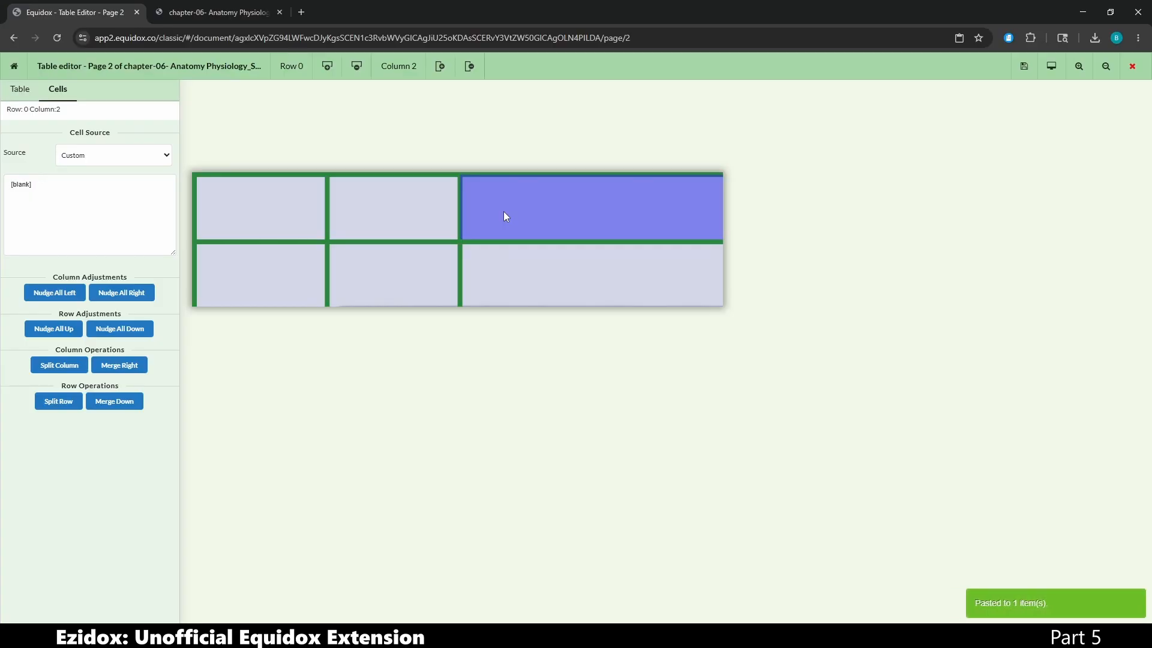
pyautogui.click(248, 9)
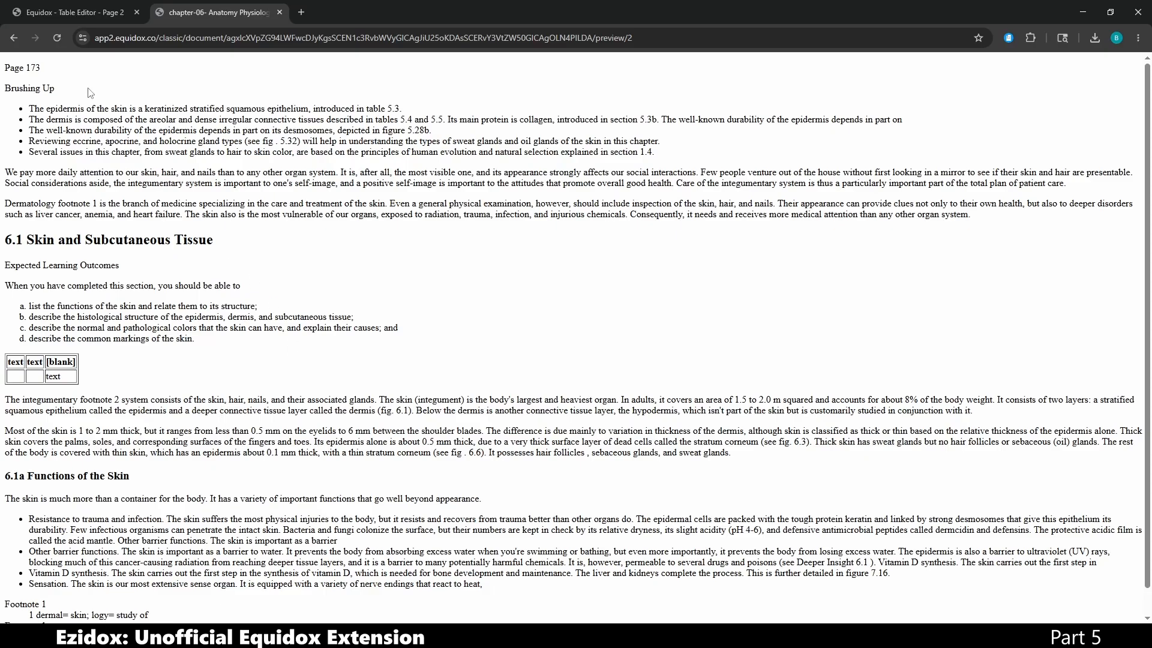
pyautogui.moveTo(109, 5)
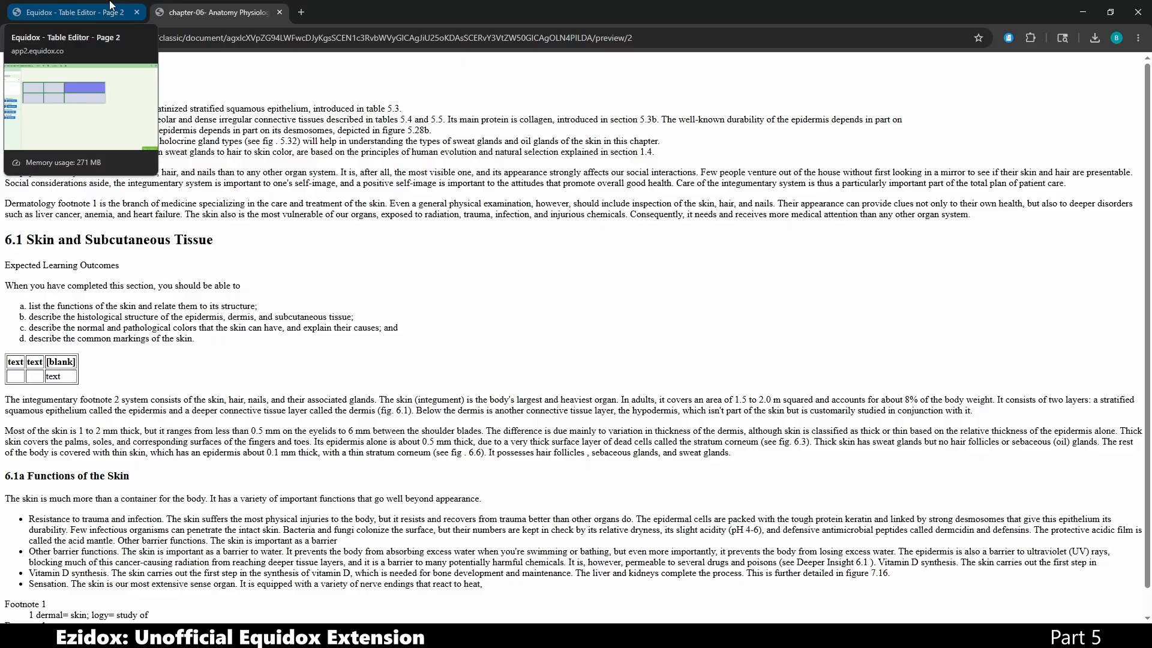
pyautogui.click(110, 9)
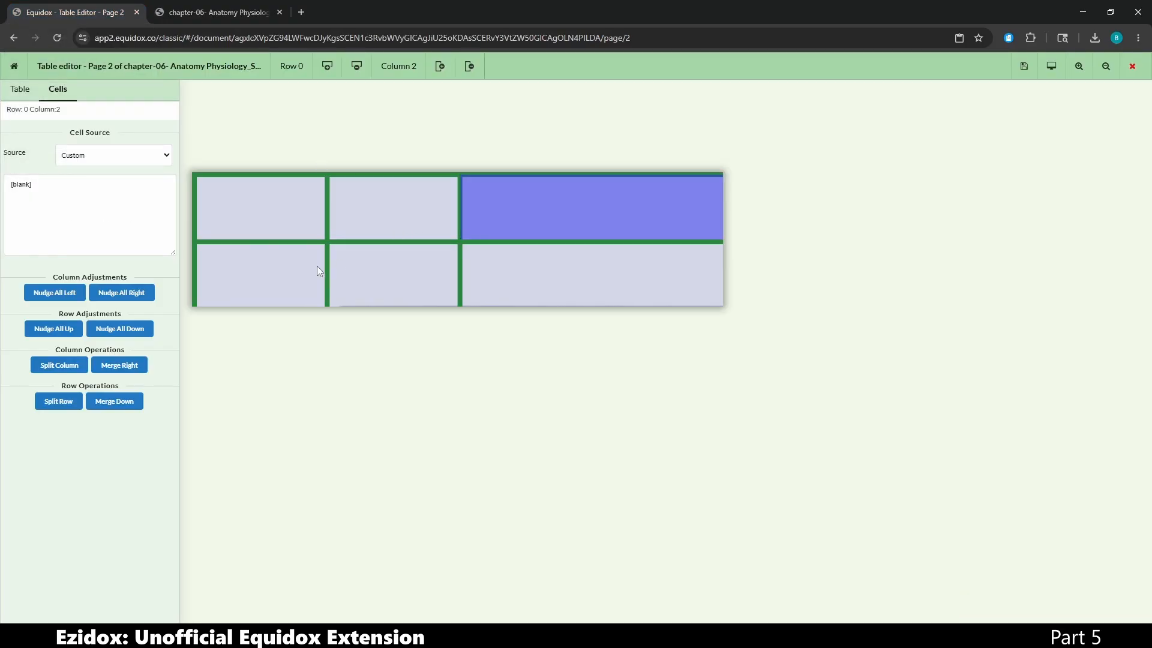
# Paste "[blank]" into all three cells of row 1 at once and check the table in the page preview.
pyautogui.click(304, 277)
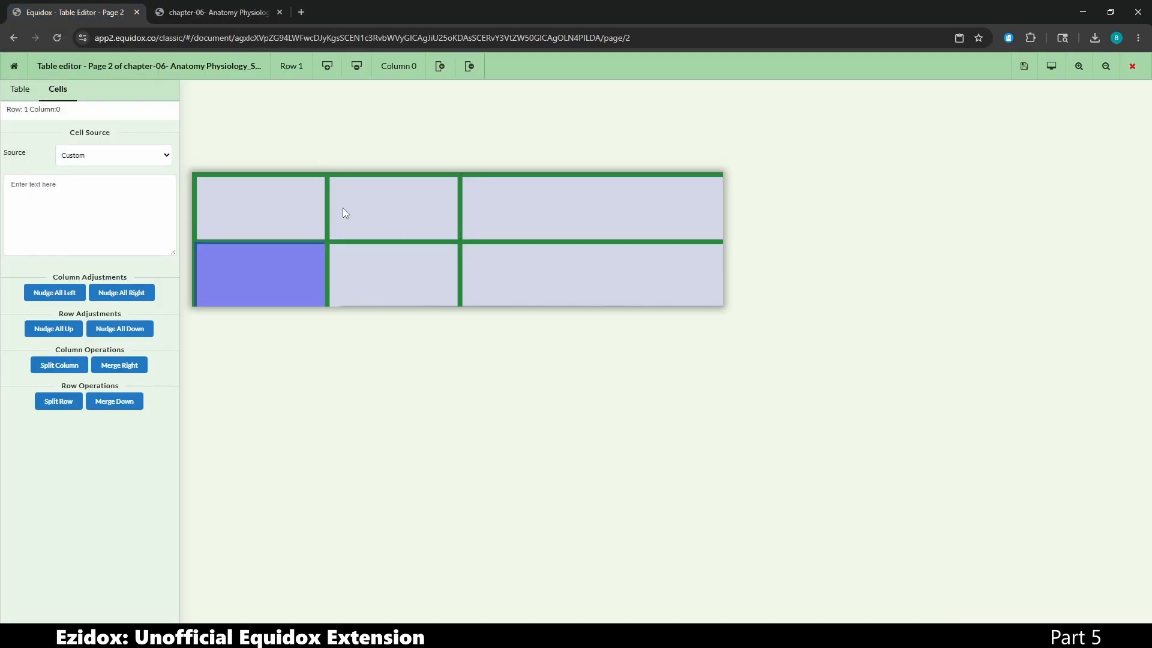
pyautogui.keyDown('shift'); pyautogui.click(368, 277); pyautogui.keyUp('shift')
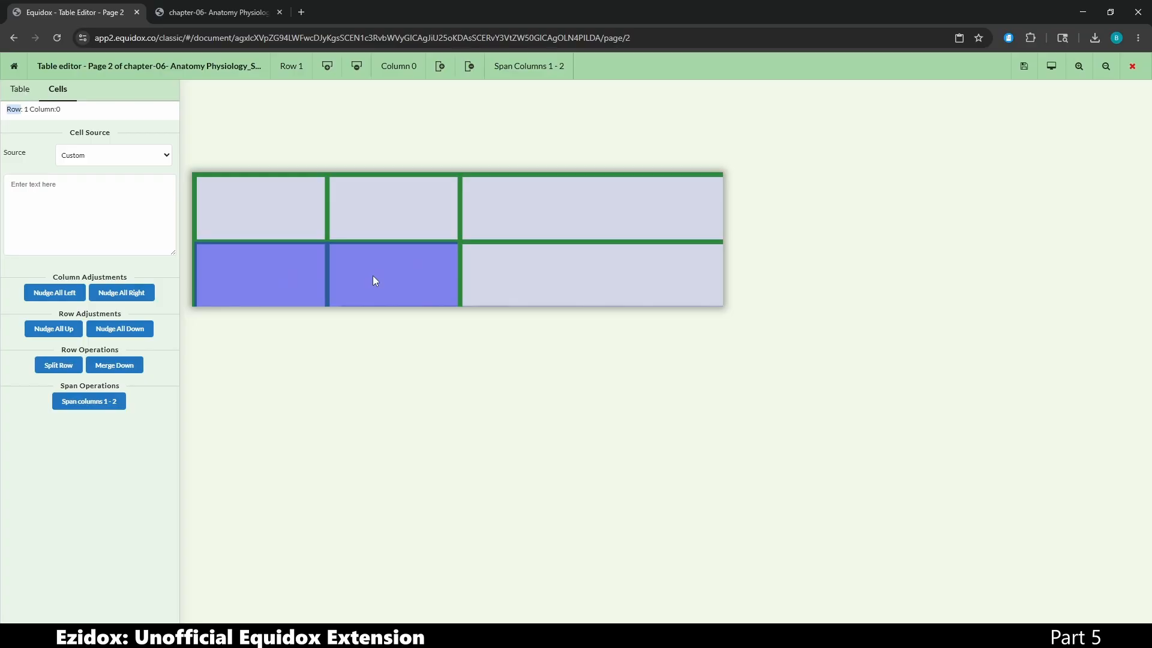
pyautogui.keyDown('shift'); pyautogui.click(495, 270); pyautogui.keyUp('shift')
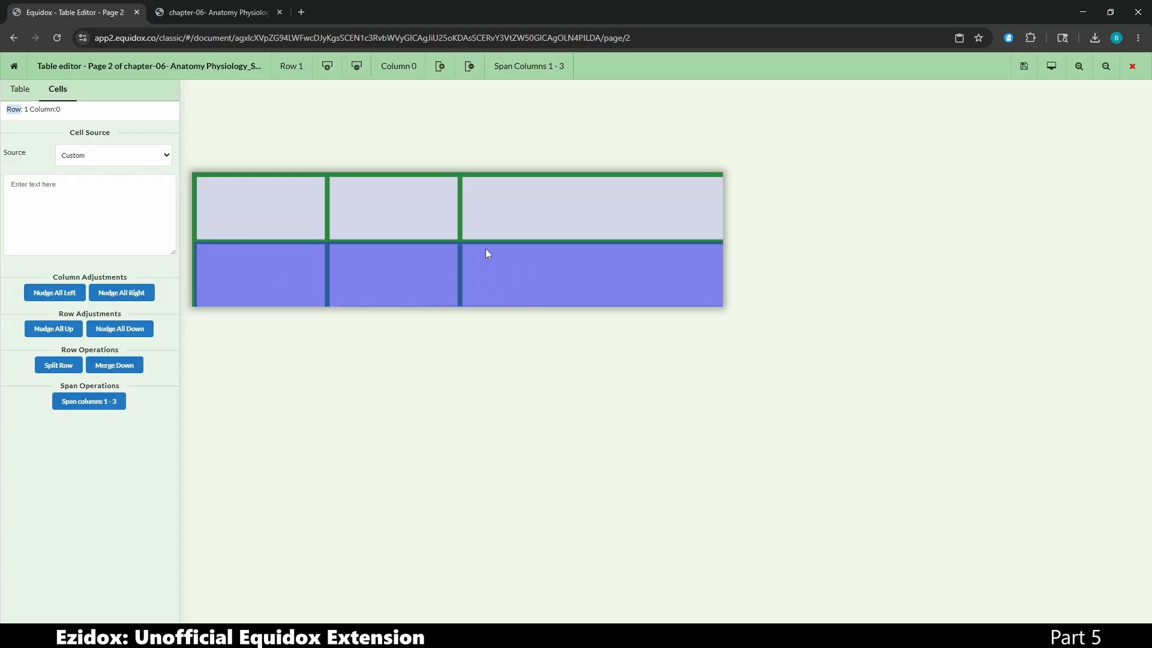
pyautogui.click(161, 9)
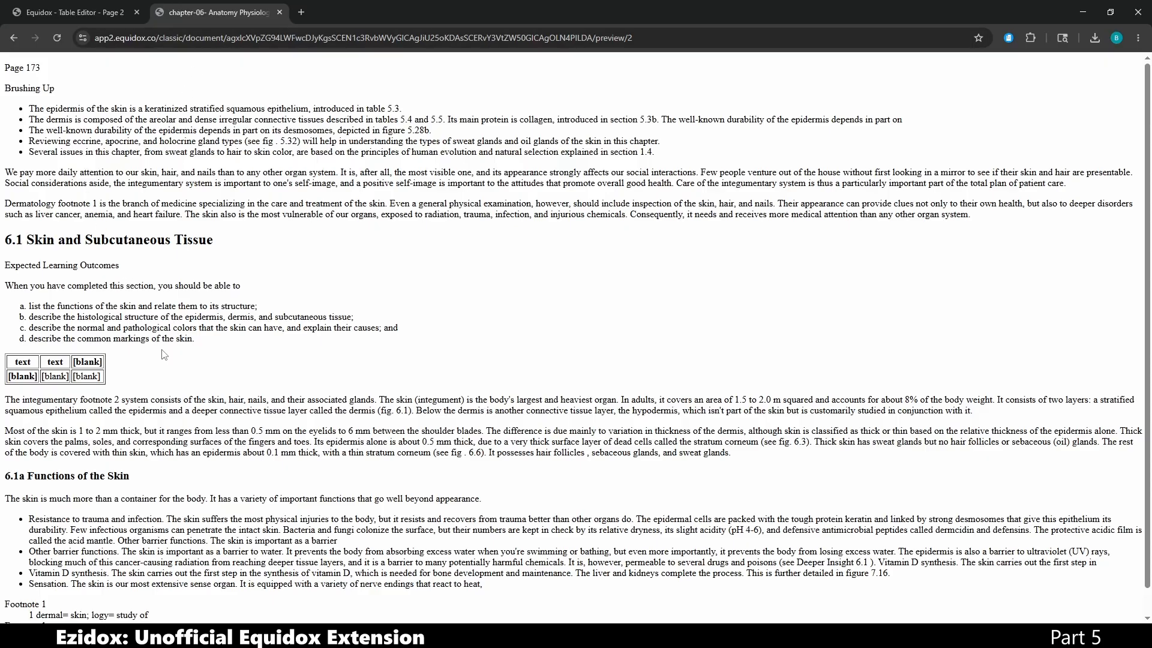
pyautogui.click(70, 8)
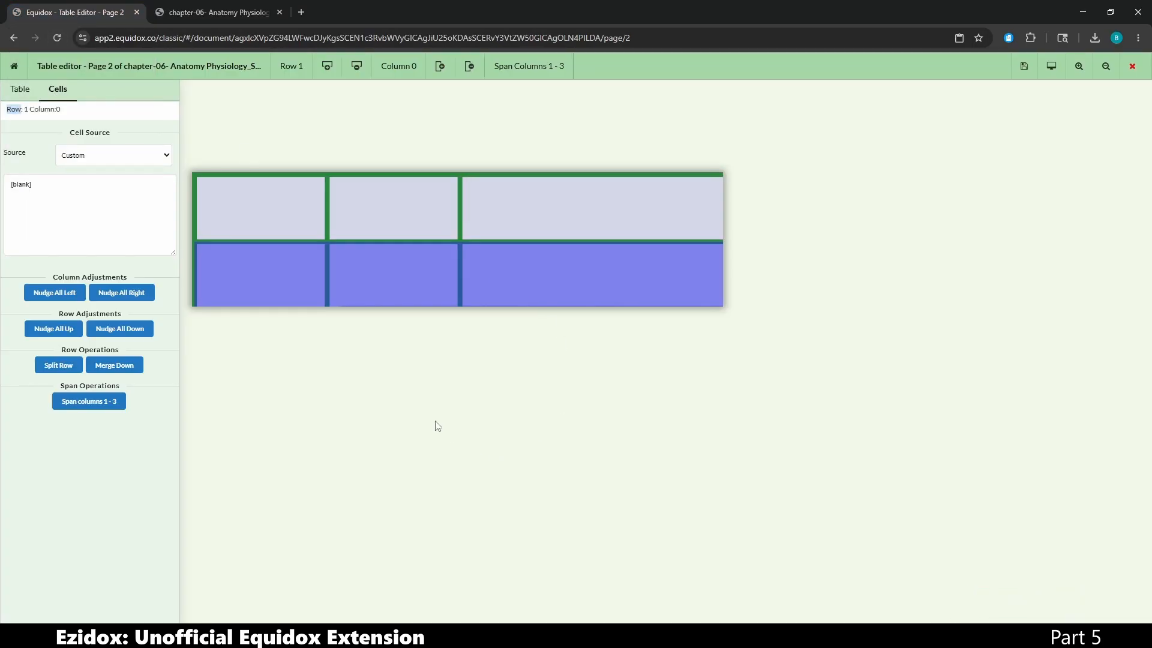
# Replace the content of the cell at row 1, column 0 with "hi".
pyautogui.click(6, 205)
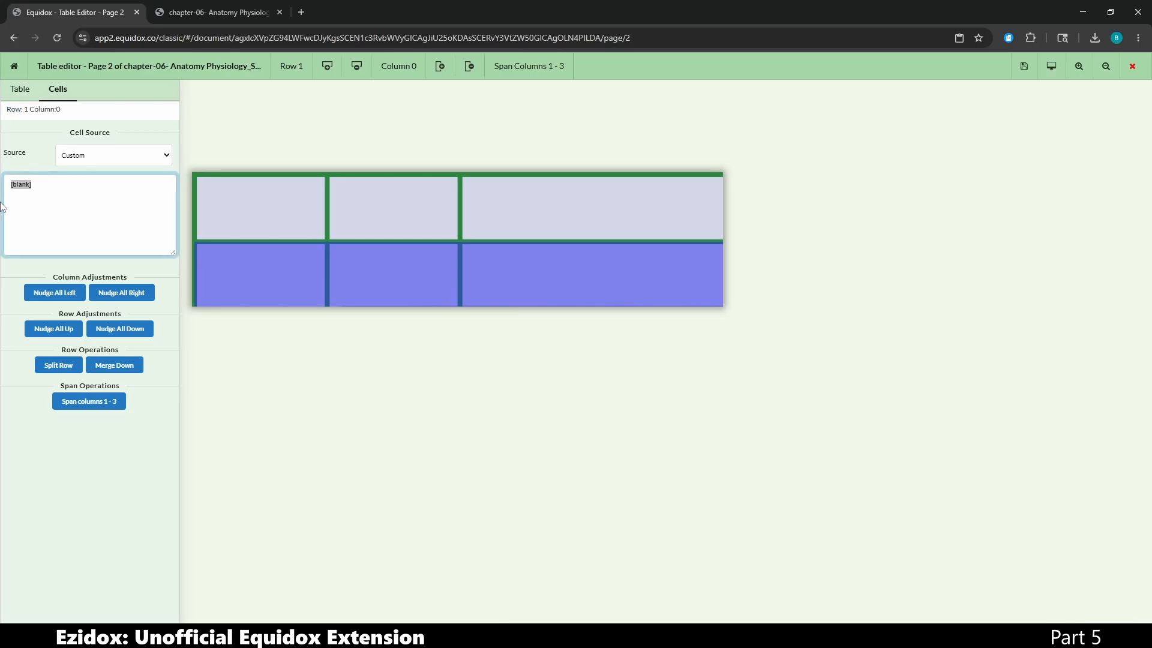
pyautogui.write('hi')
pyautogui.click(283, 204)
# Paste "hi" into all three cells of row 1 together and check the table in the page preview.
pyautogui.click(290, 262)
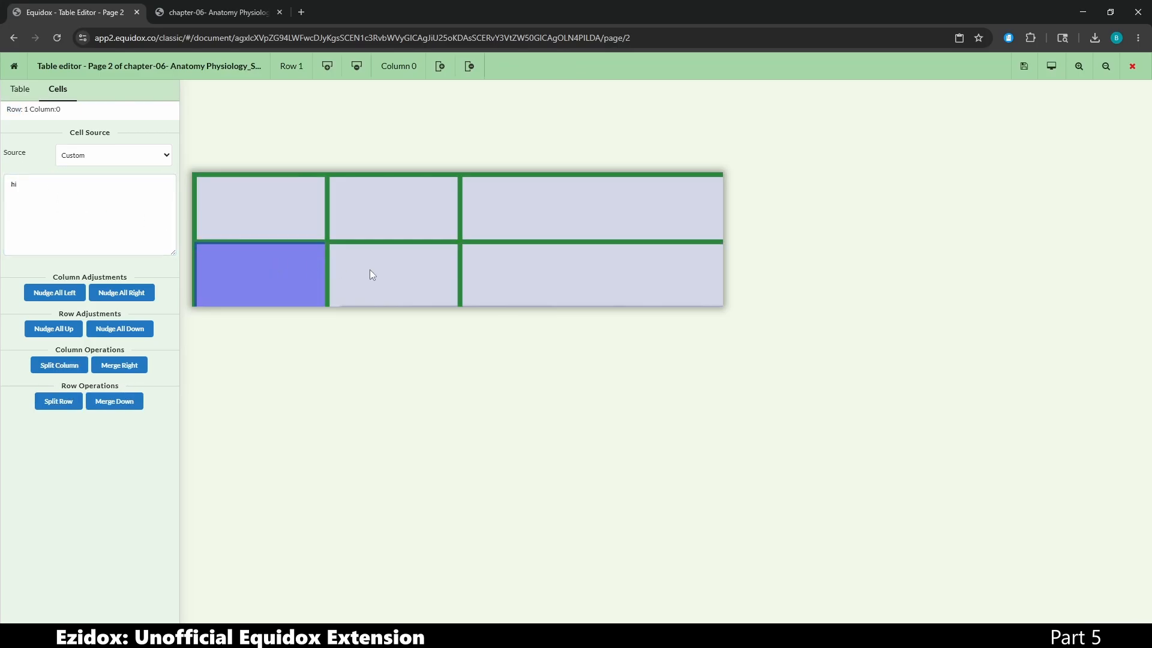
pyautogui.keyDown('shift'); pyautogui.click(596, 292); pyautogui.keyUp('shift')
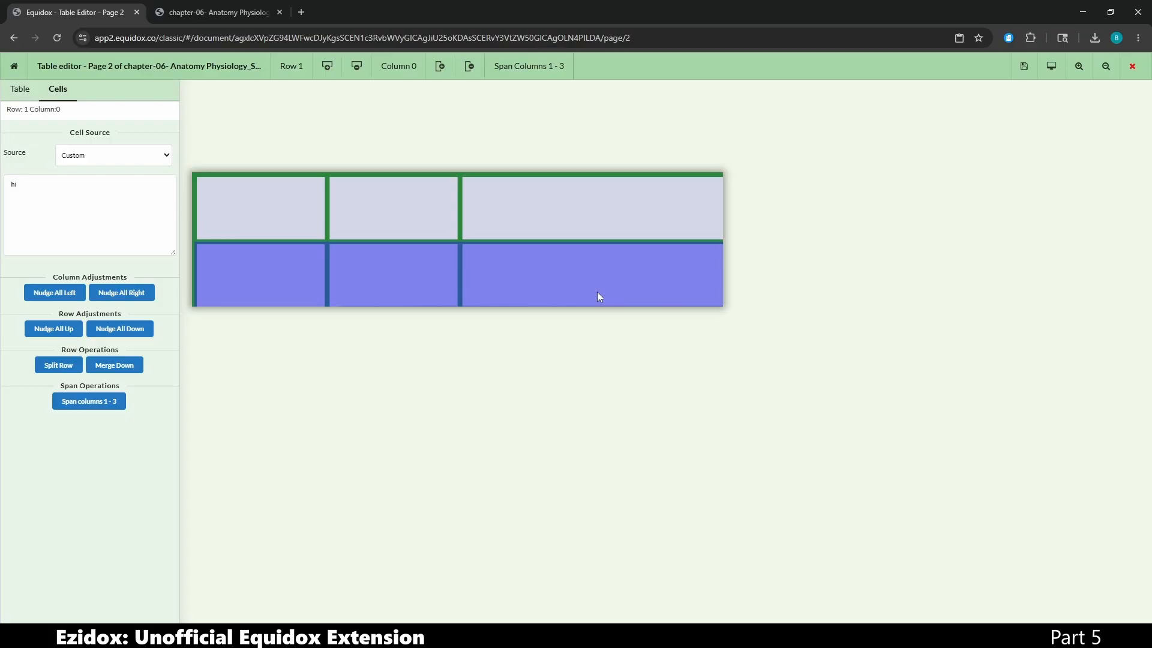
pyautogui.hotkey('ctrl', 's')
pyautogui.click(190, 4)
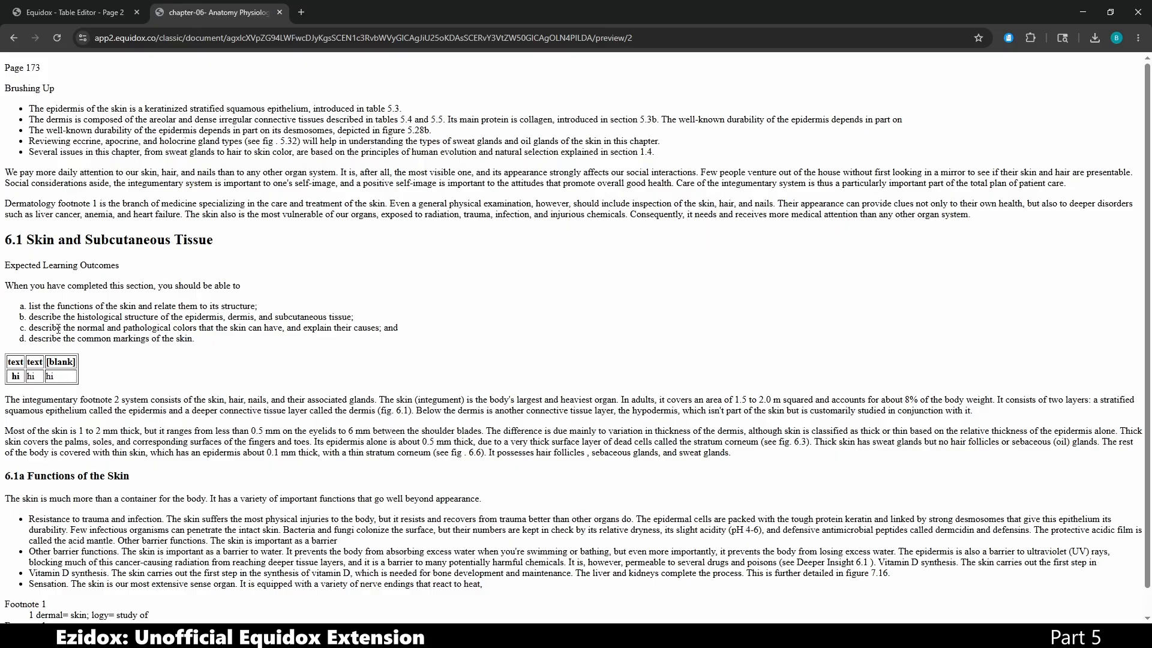
pyautogui.click(36, 7)
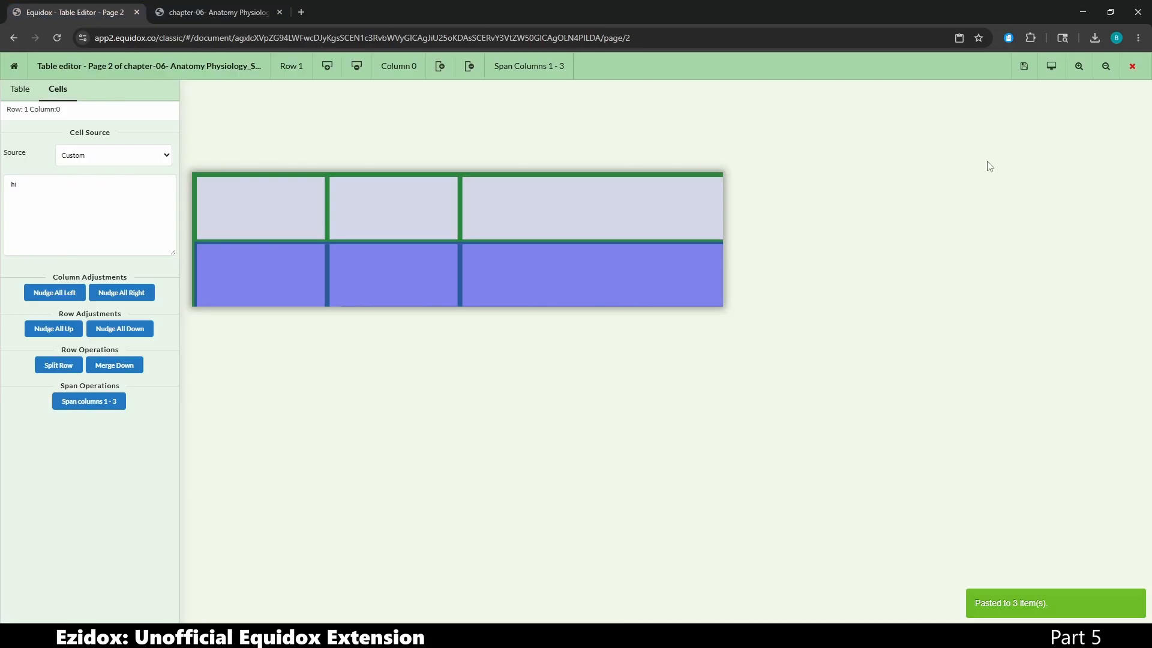
# Close the table editor with the table saved and return to the page 2 zones.
pyautogui.click(1139, 71)
pyautogui.click(715, 413)
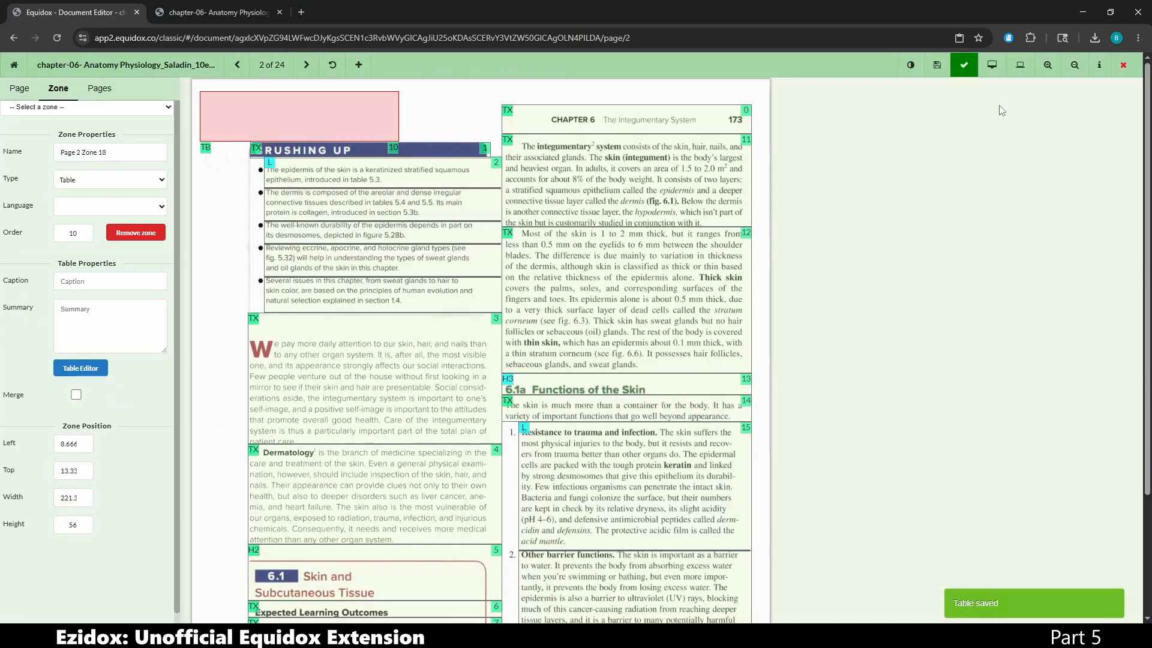